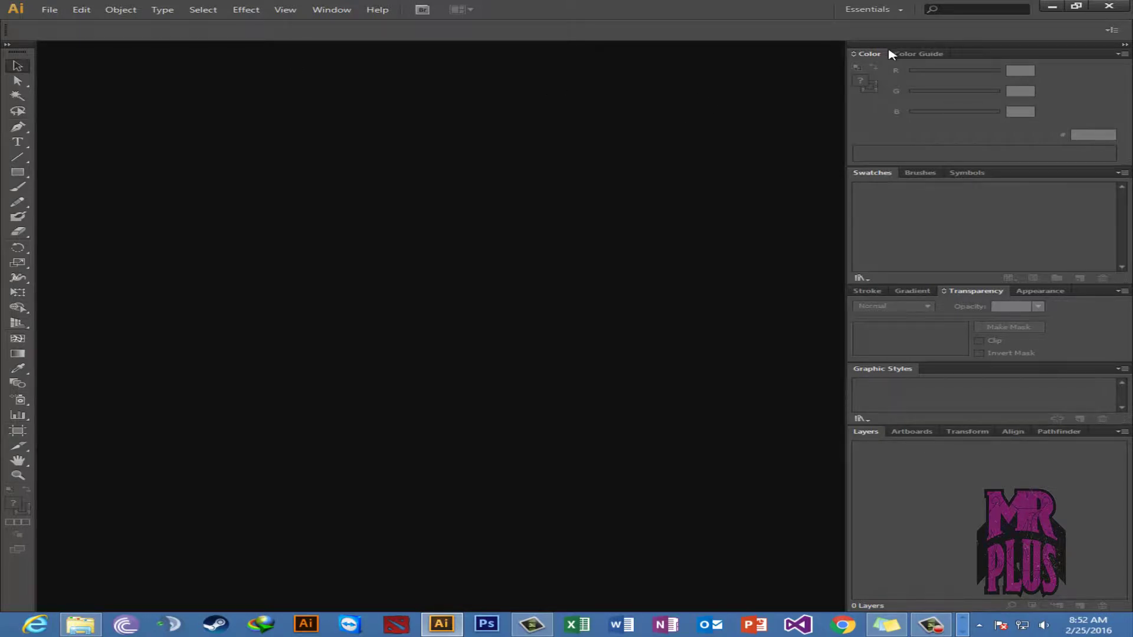
# - Open the image White-Superman-Logo-Display-Picture.jpg from the RasterToVectorProject folder
pyautogui.click(52, 11)
pyautogui.click(69, 48)
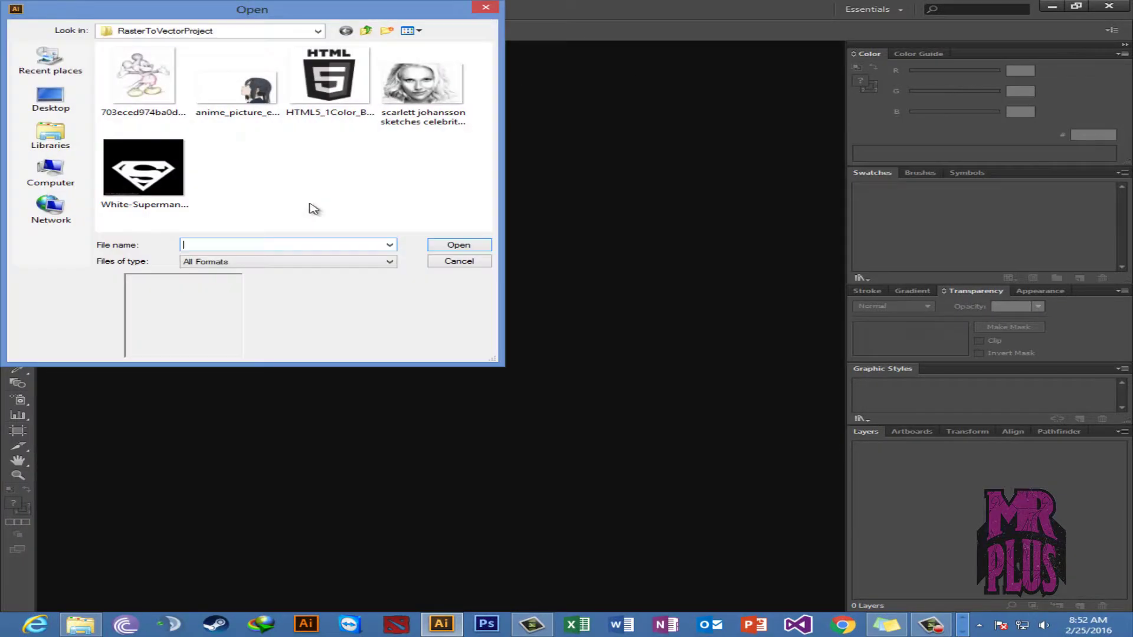
pyautogui.doubleClick(174, 168)
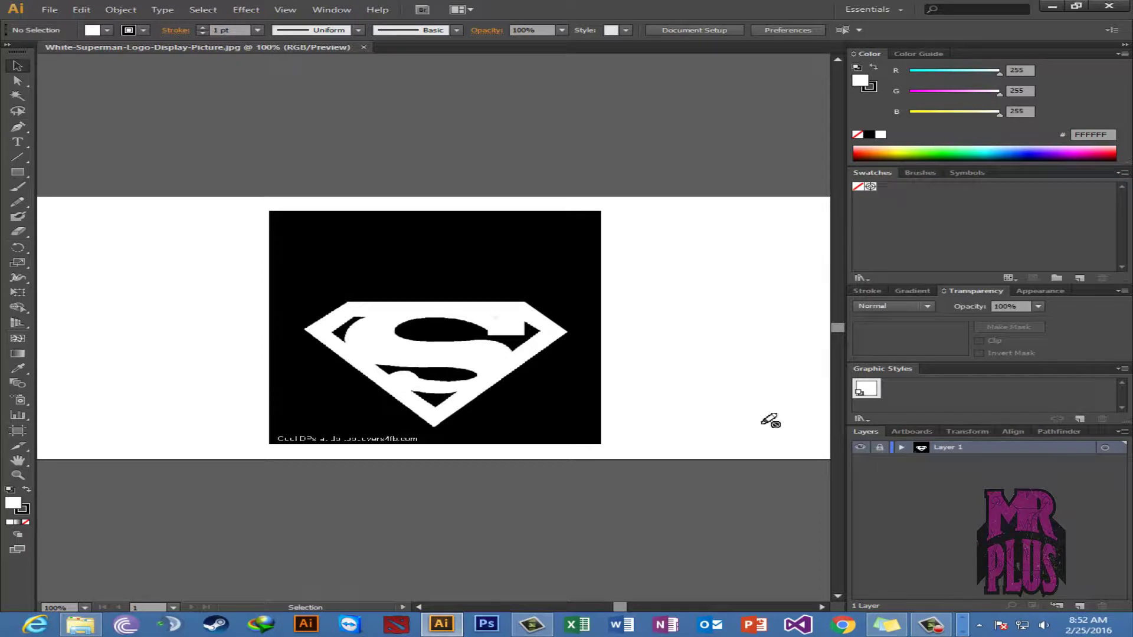
# - Examine the pixelated outer edge of the logo's diamond shape near its upper corner at up to 6400% magnification
pyautogui.press('z')
pyautogui.click(361, 317)
pyautogui.click(452, 327)
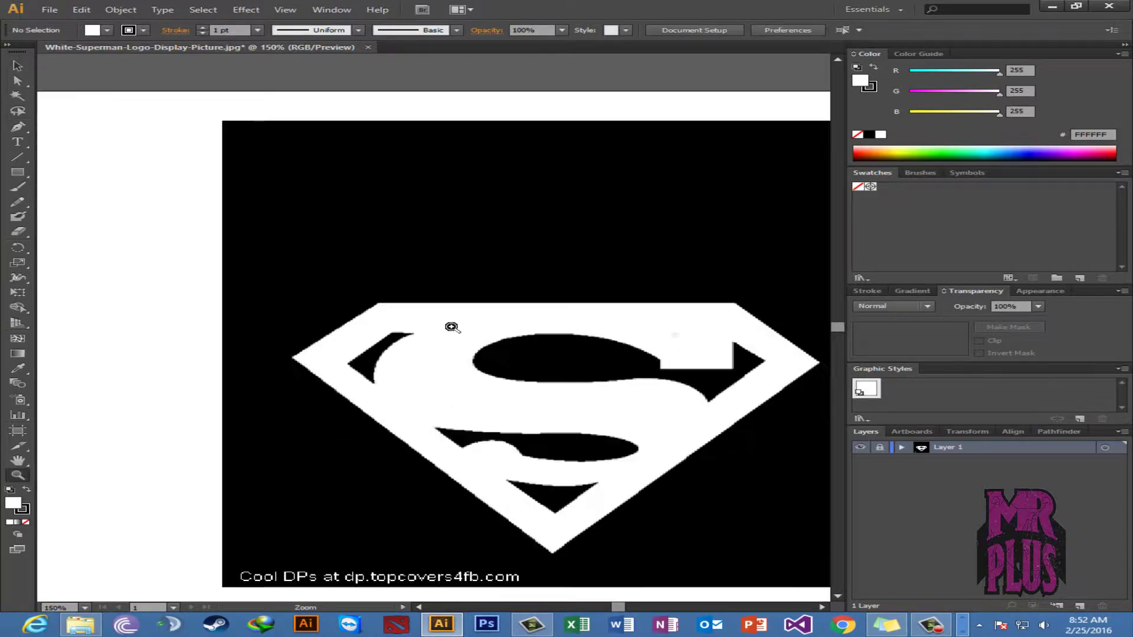
pyautogui.click(412, 316)
pyautogui.click(405, 311)
pyautogui.click(407, 333)
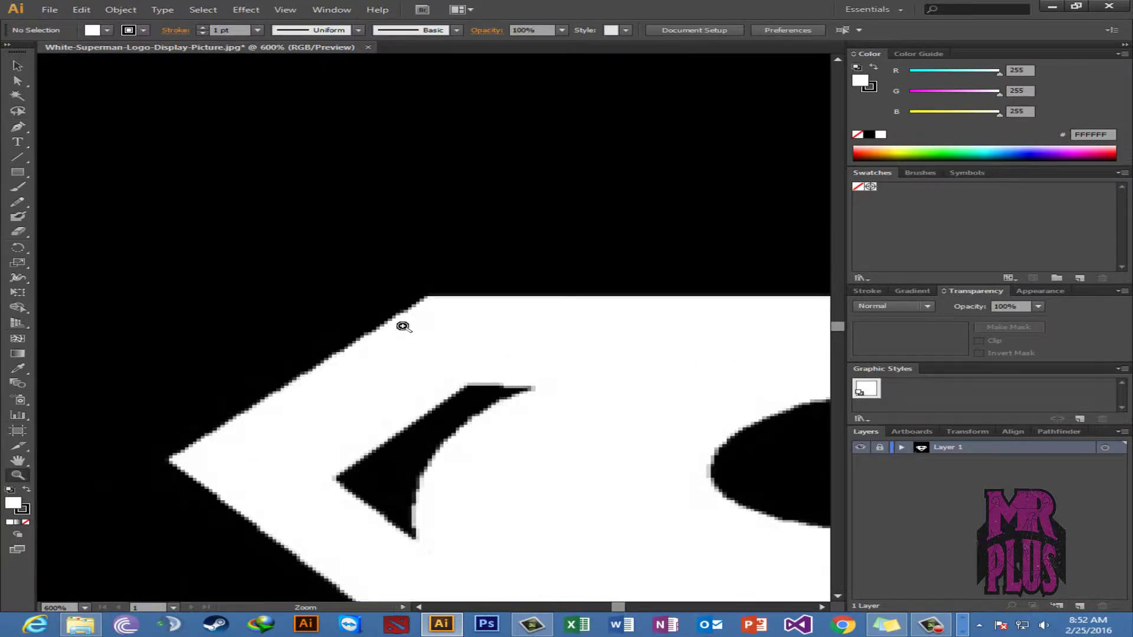
pyautogui.click(403, 326)
pyautogui.click(466, 290)
pyautogui.click(411, 327)
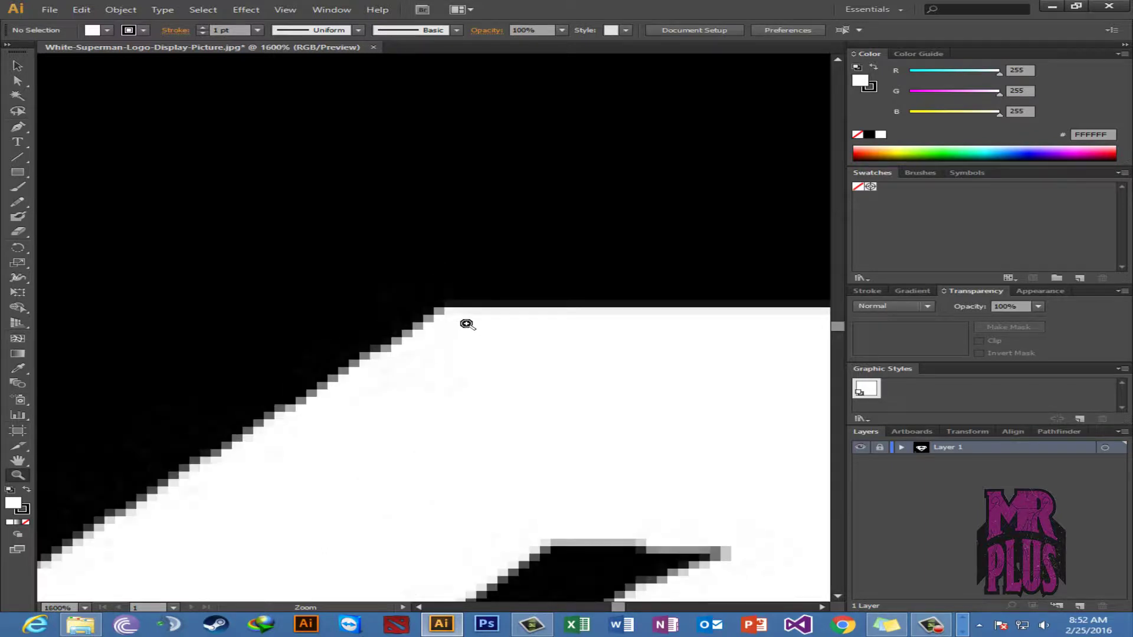
pyautogui.click(465, 323)
pyautogui.click(433, 313)
pyautogui.click(413, 309)
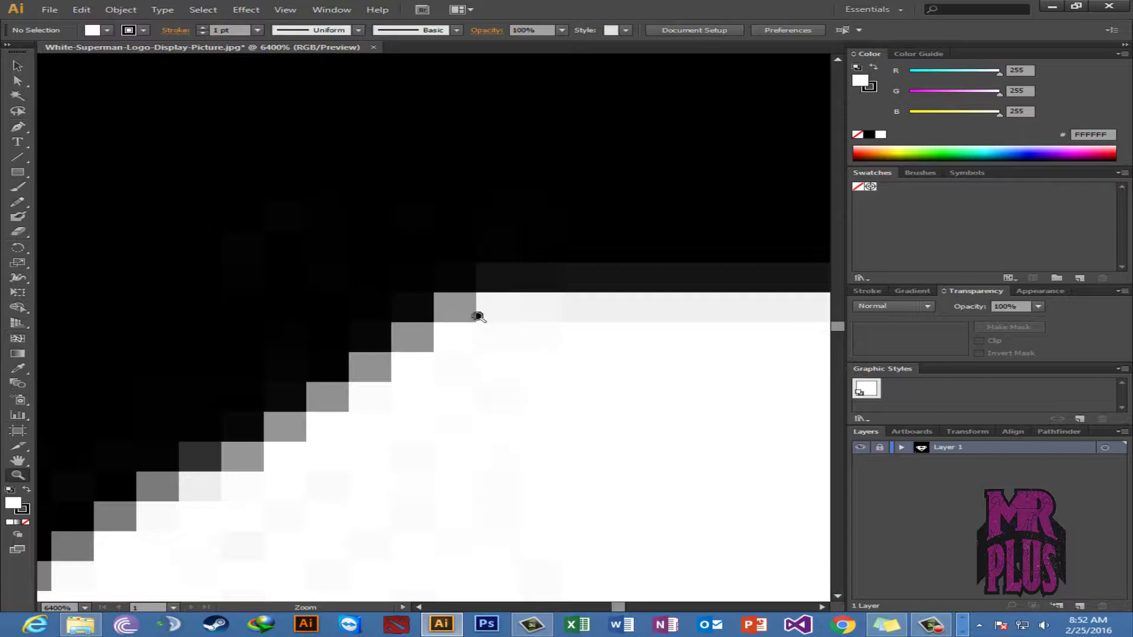
pyautogui.moveTo(419, 427); pyautogui.dragTo(291, 409)
pyautogui.keyDown('alt'); pyautogui.click(552, 294); pyautogui.keyUp('alt')
pyautogui.keyDown('alt'); pyautogui.click(496, 302); pyautogui.keyUp('alt')
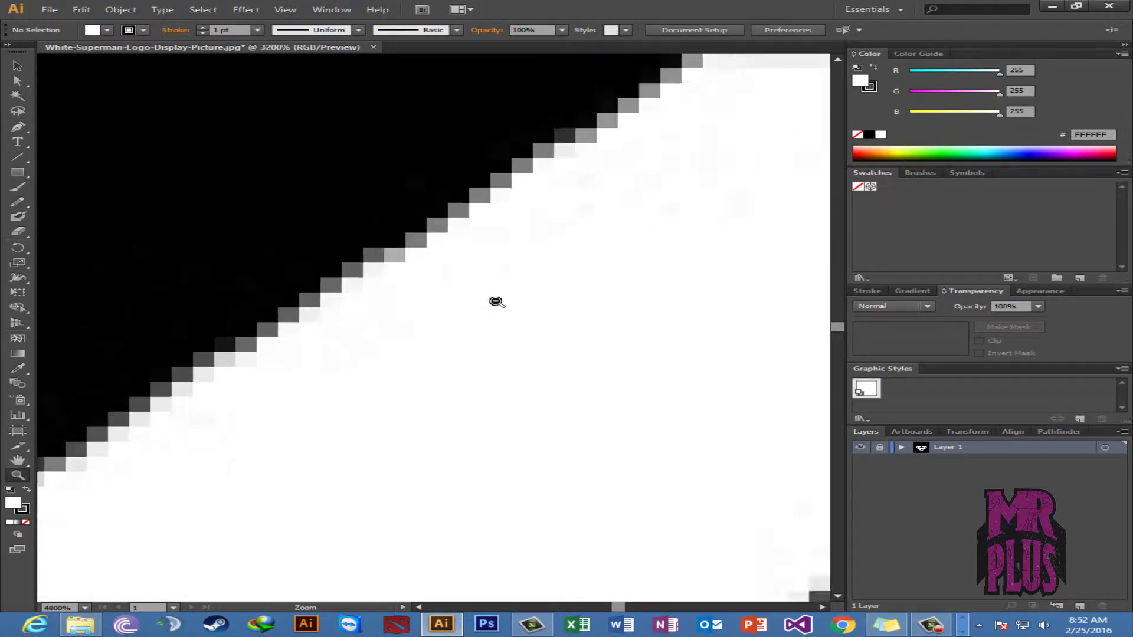
pyautogui.keyDown('alt'); pyautogui.click(496, 302); pyautogui.keyUp('alt')
pyautogui.keyDown('alt'); pyautogui.click(495, 300); pyautogui.keyUp('alt')
pyautogui.keyDown('alt'); pyautogui.click(494, 298); pyautogui.keyUp('alt')
# - Examine the pixelation along the curved black crescent inside the logo, and return to a view of the whole image
pyautogui.moveTo(597, 440); pyautogui.dragTo(406, 183)
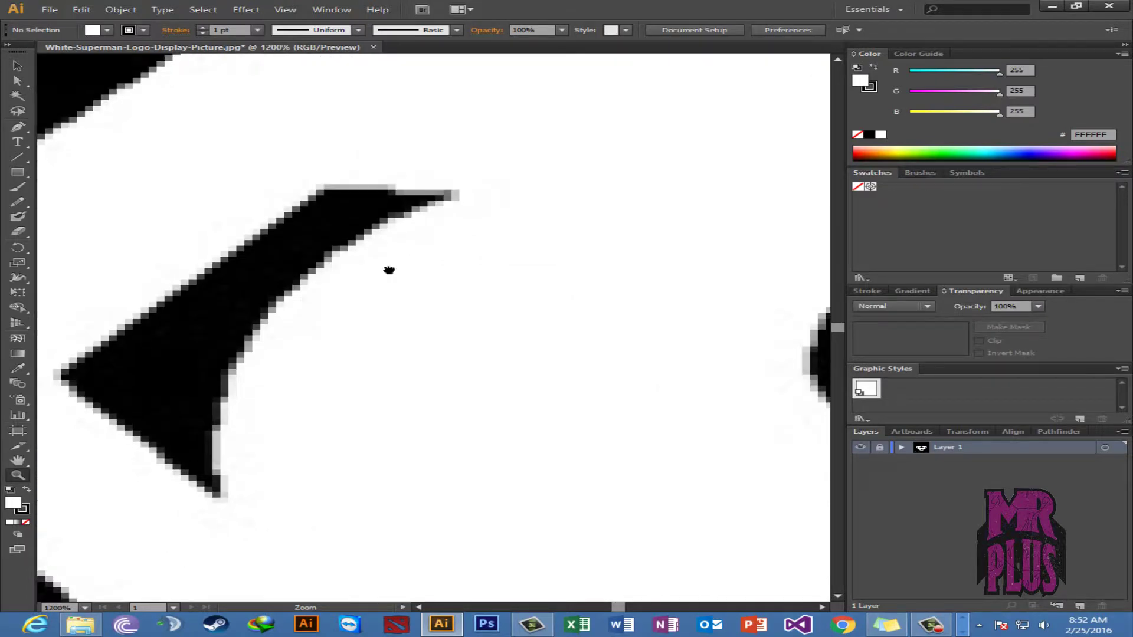
pyautogui.click(413, 277)
pyautogui.click(443, 291)
pyautogui.click(473, 298)
pyautogui.click(498, 306)
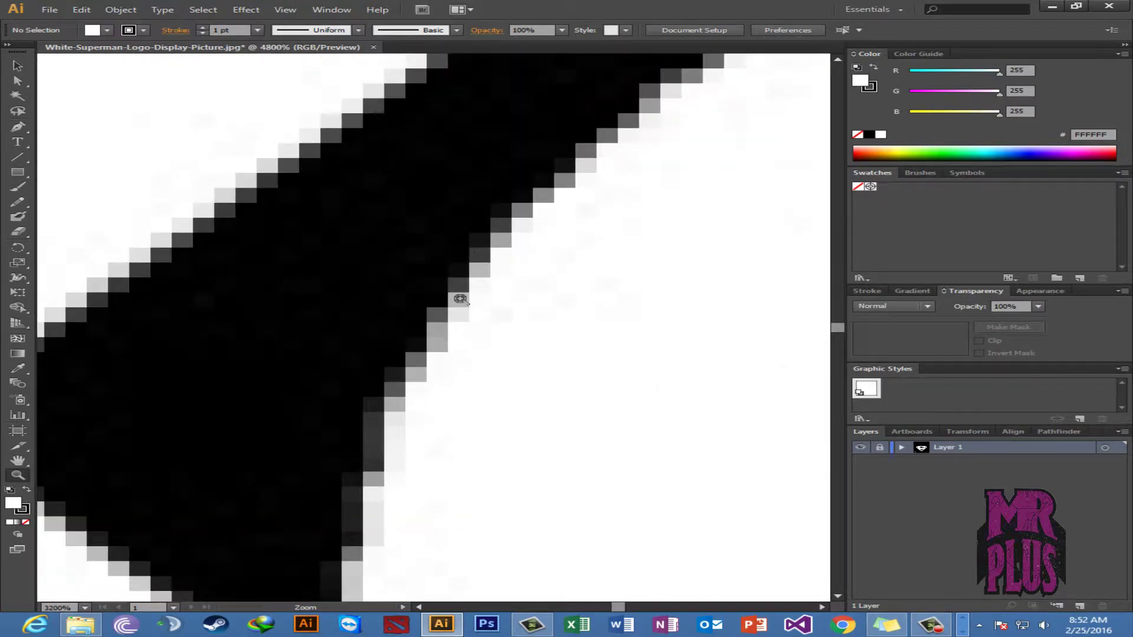
pyautogui.keyDown('alt'); pyautogui.click(460, 301); pyautogui.keyUp('alt')
pyautogui.keyDown('alt'); pyautogui.click(460, 308); pyautogui.keyUp('alt')
pyautogui.keyDown('alt'); pyautogui.click(460, 308); pyautogui.keyUp('alt')
pyautogui.keyDown('alt'); pyautogui.click(460, 308); pyautogui.keyUp('alt')
pyautogui.keyDown('alt'); pyautogui.click(461, 308); pyautogui.keyUp('alt')
pyautogui.keyDown('alt'); pyautogui.click(462, 309); pyautogui.keyUp('alt')
pyautogui.keyDown('alt'); pyautogui.click(462, 310); pyautogui.keyUp('alt')
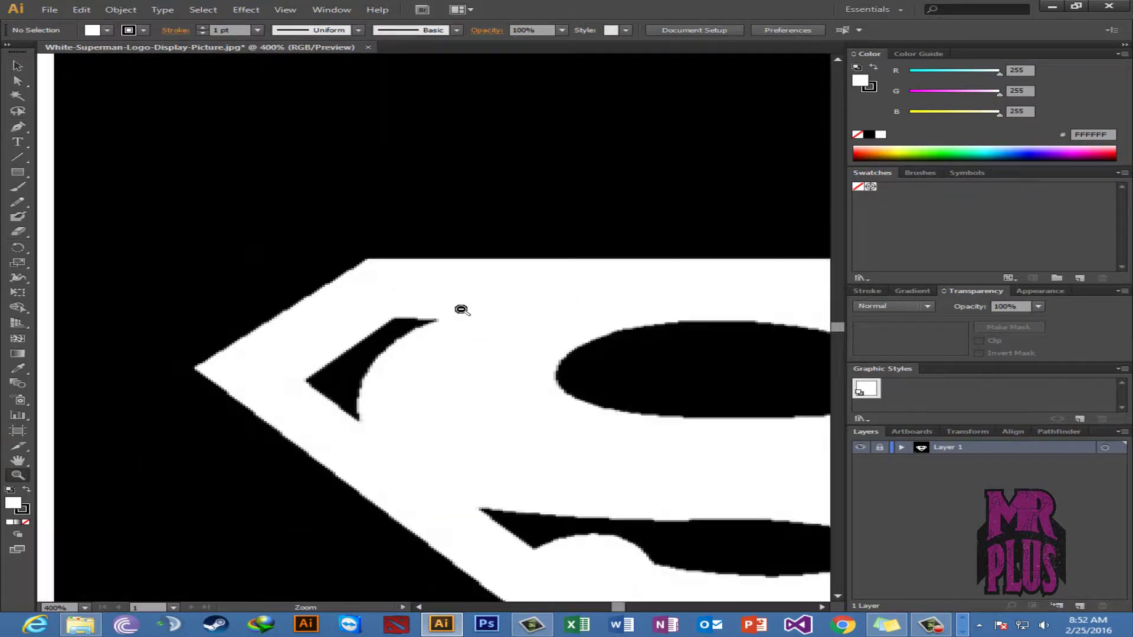
pyautogui.keyDown('alt'); pyautogui.click(462, 309); pyautogui.keyUp('alt')
pyautogui.keyDown('alt'); pyautogui.click(462, 309); pyautogui.keyUp('alt')
pyautogui.keyDown('alt'); pyautogui.click(462, 309); pyautogui.keyUp('alt')
pyautogui.moveTo(526, 354); pyautogui.dragTo(472, 331)
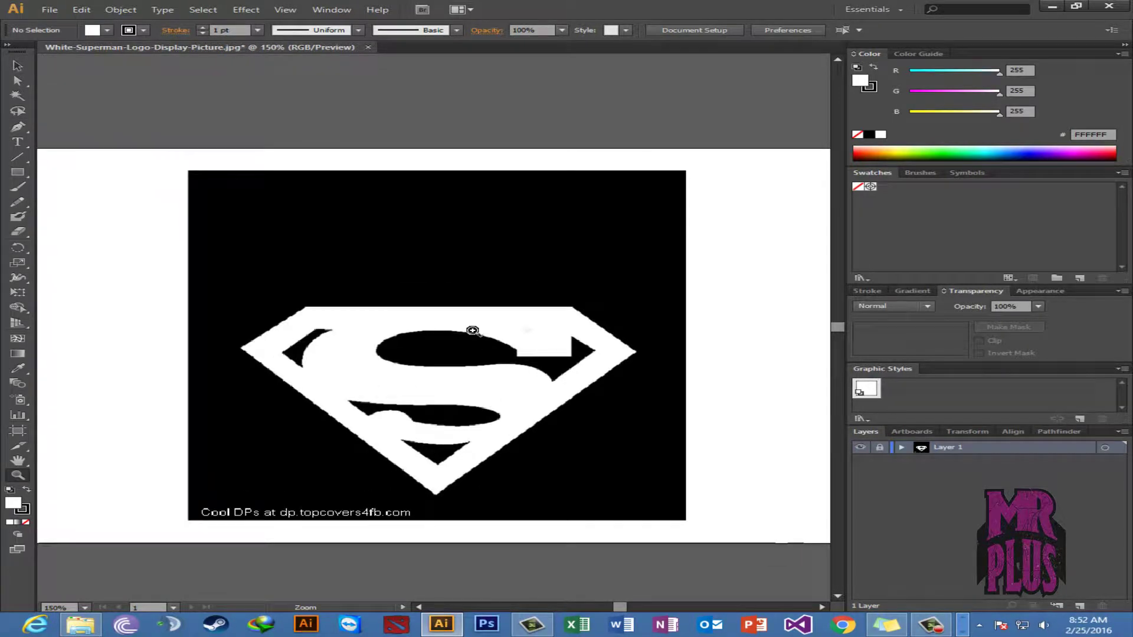
# - Unlock Layer 1 and shift the logo image slightly upward on the artboard, leaving it selected
pyautogui.press('v')
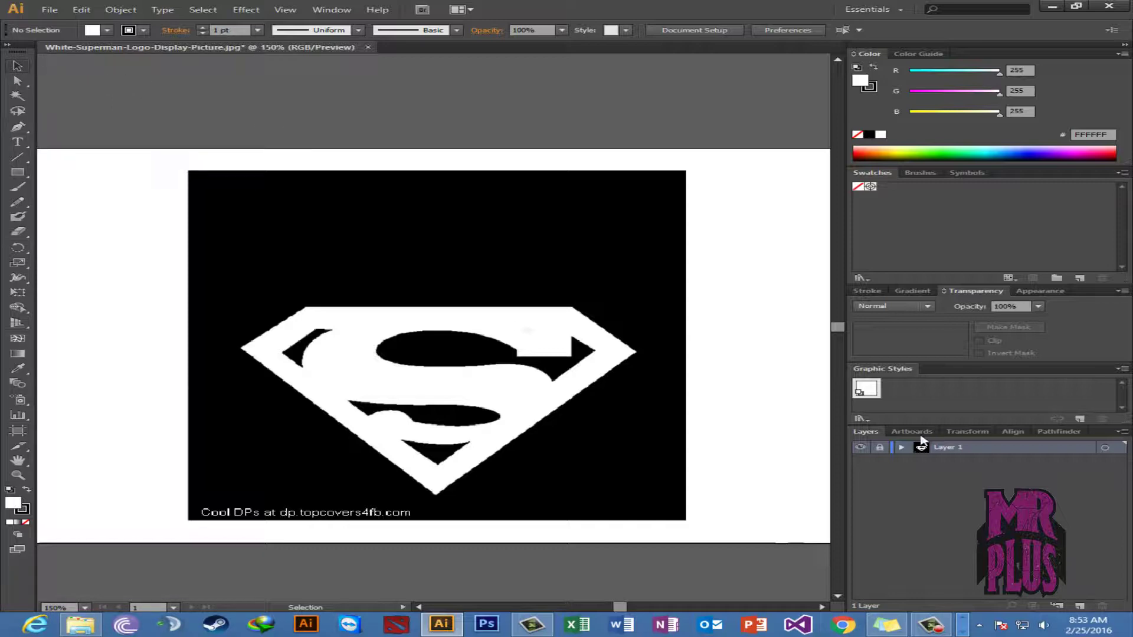
pyautogui.click(879, 447)
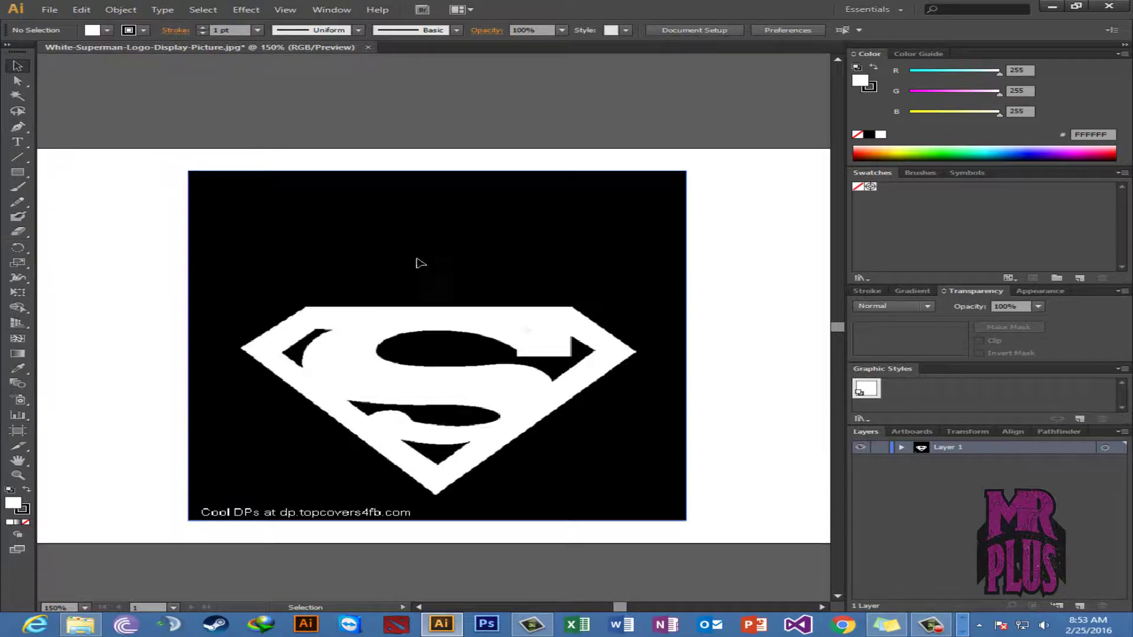
pyautogui.moveTo(418, 261); pyautogui.dragTo(423, 260)
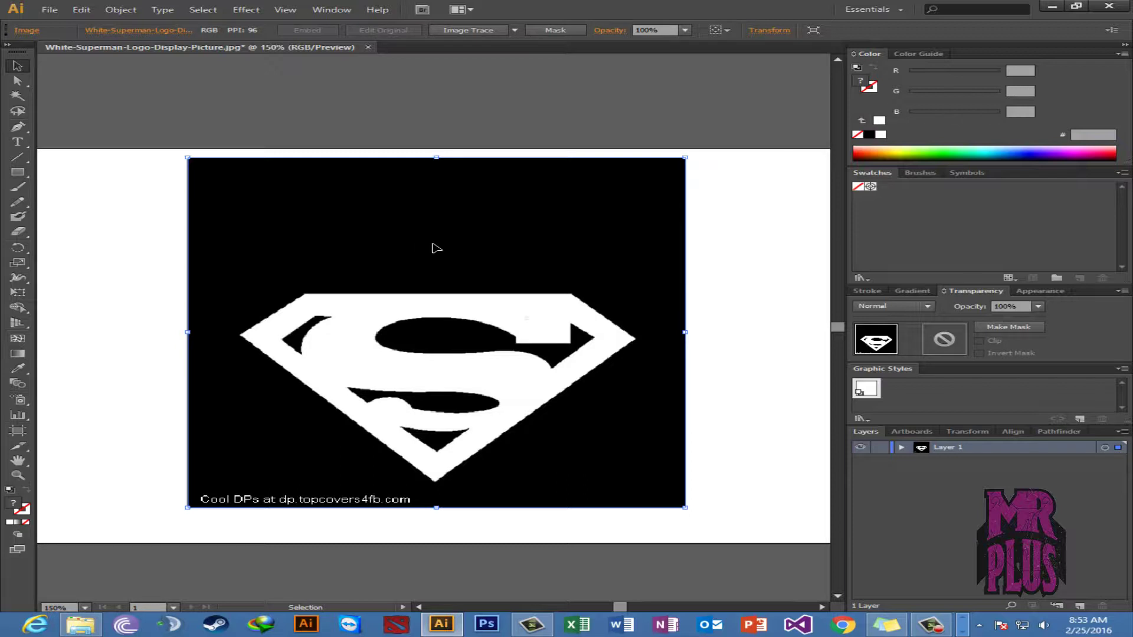
pyautogui.moveTo(444, 236); pyautogui.dragTo(444, 240)
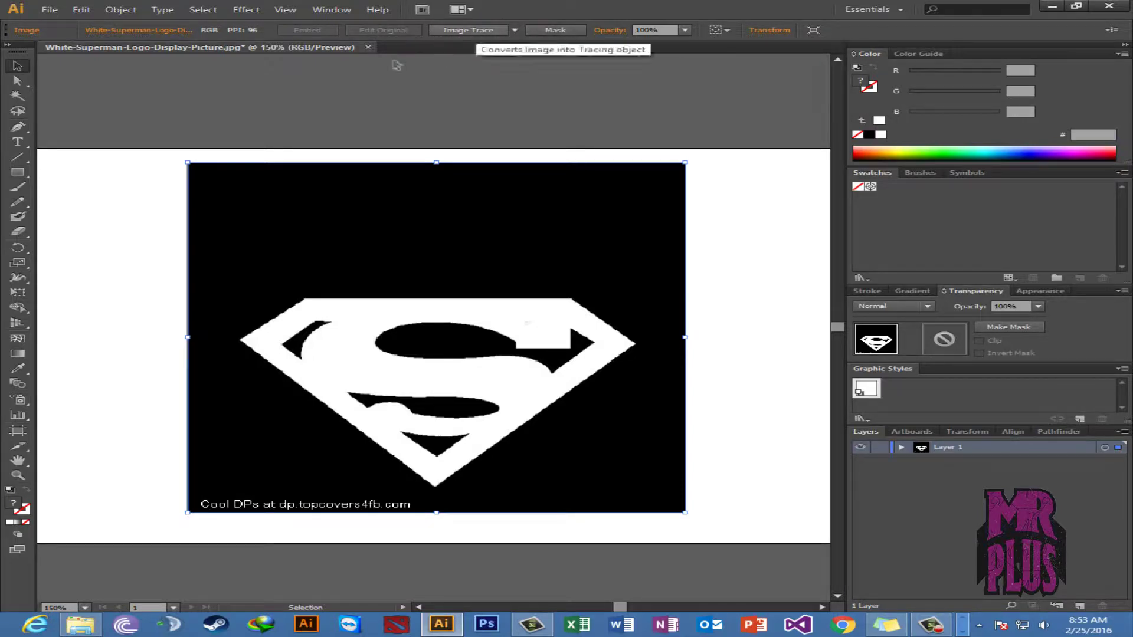
# - Convert the selected logo image into a tracing object using Image Trace with the default preset
pyautogui.click(124, 11)
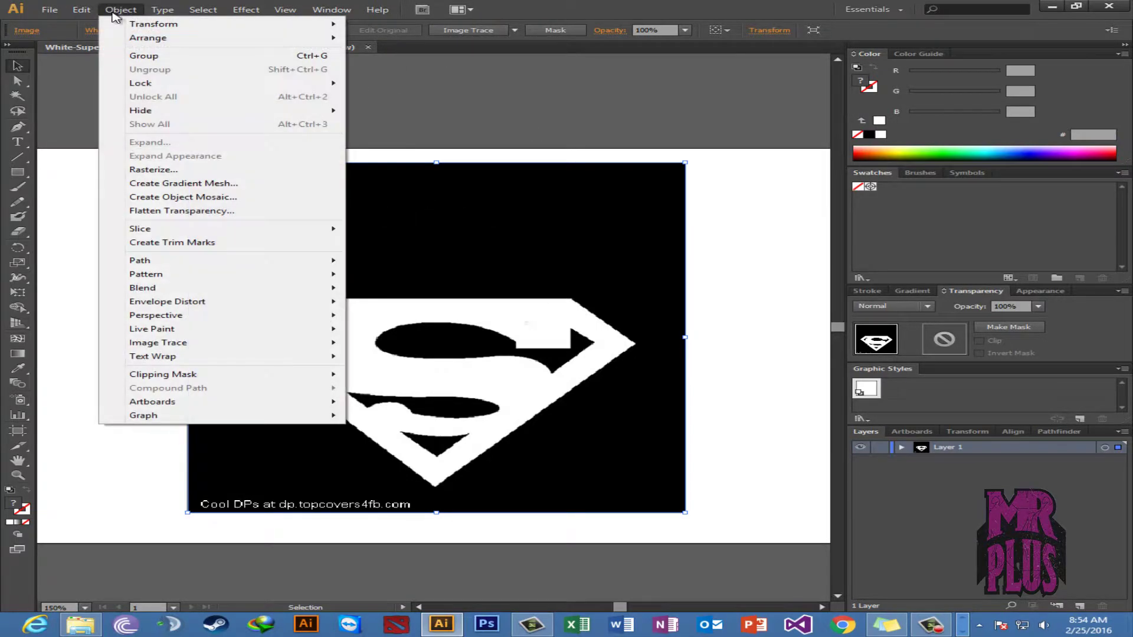
pyautogui.moveTo(120, 10)
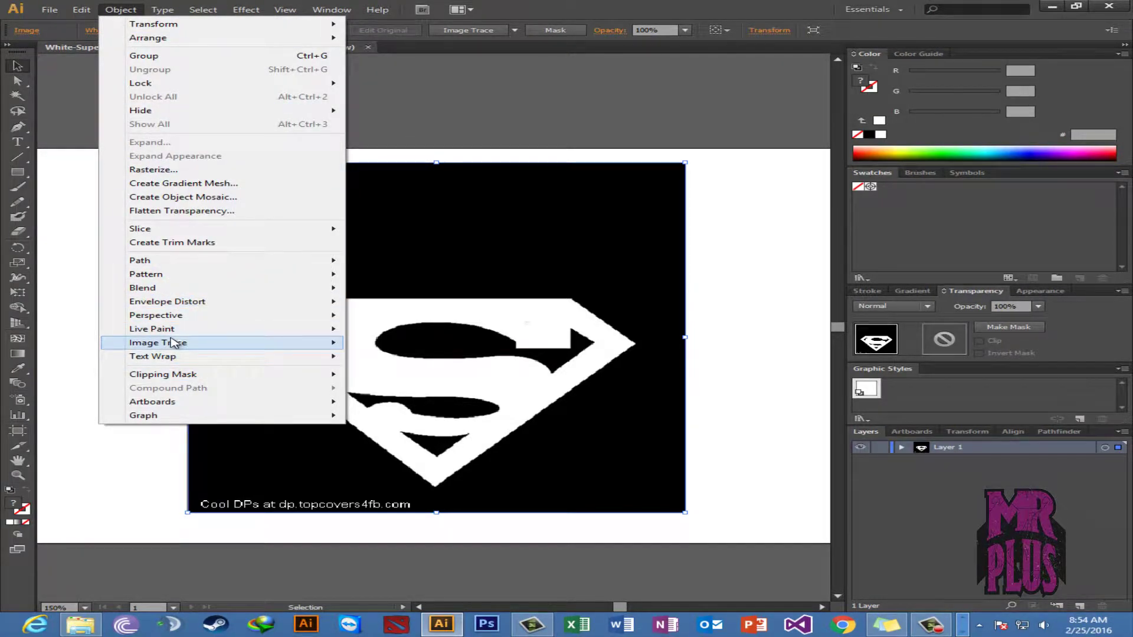
pyautogui.moveTo(180, 347)
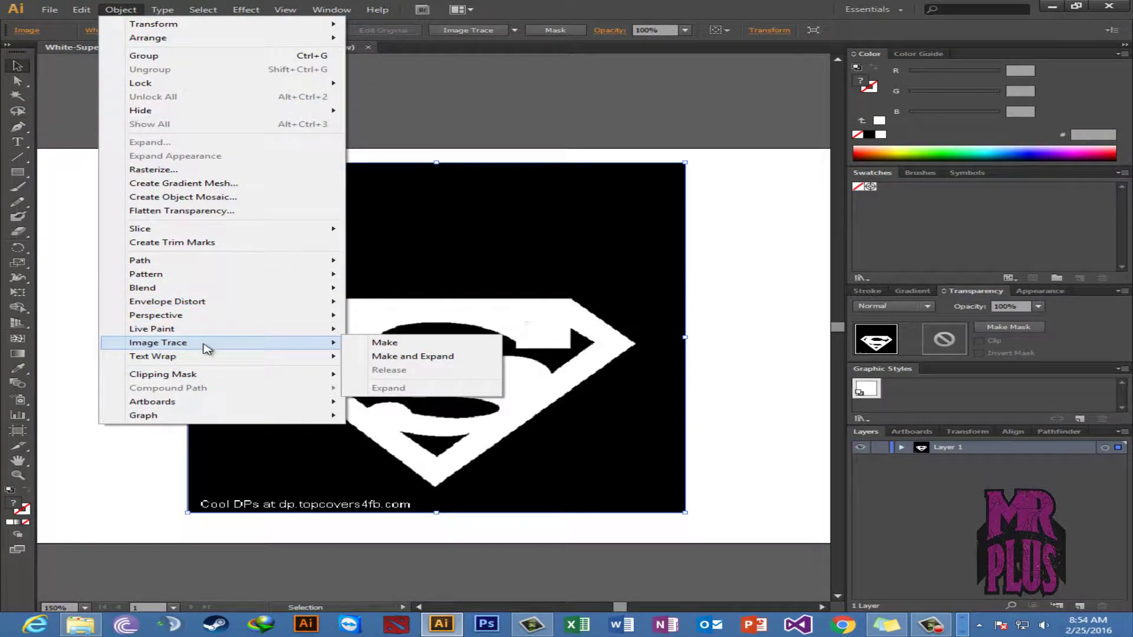
pyautogui.click(389, 344)
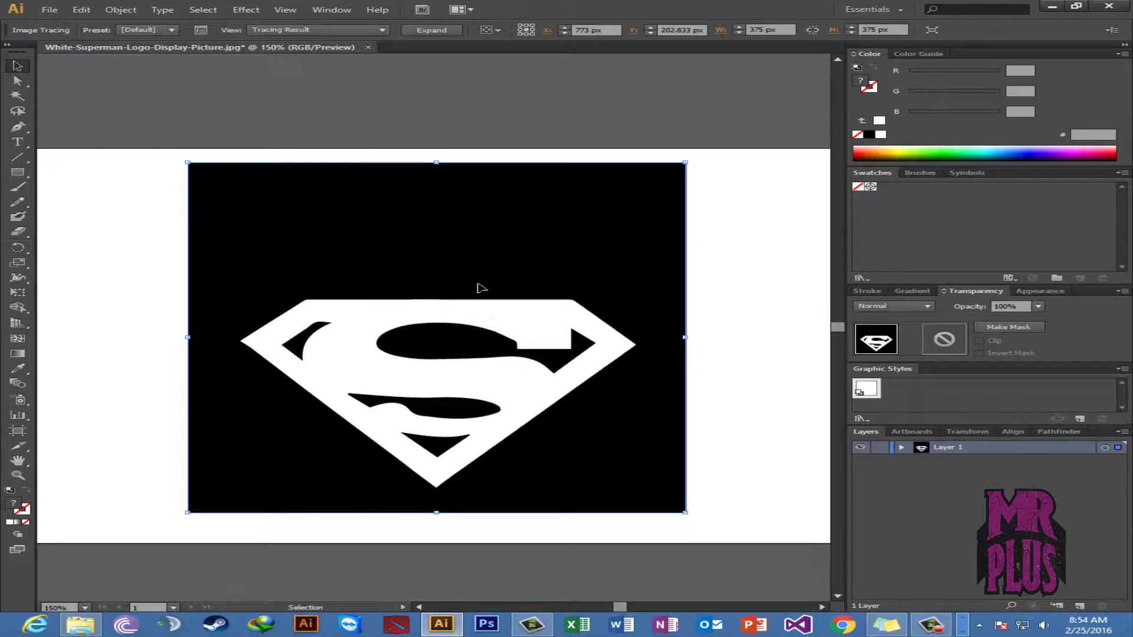
# - Undo and redo the image trace to compare the traced logo with the original bitmap
pyautogui.hotkey('ctrl', 'z')
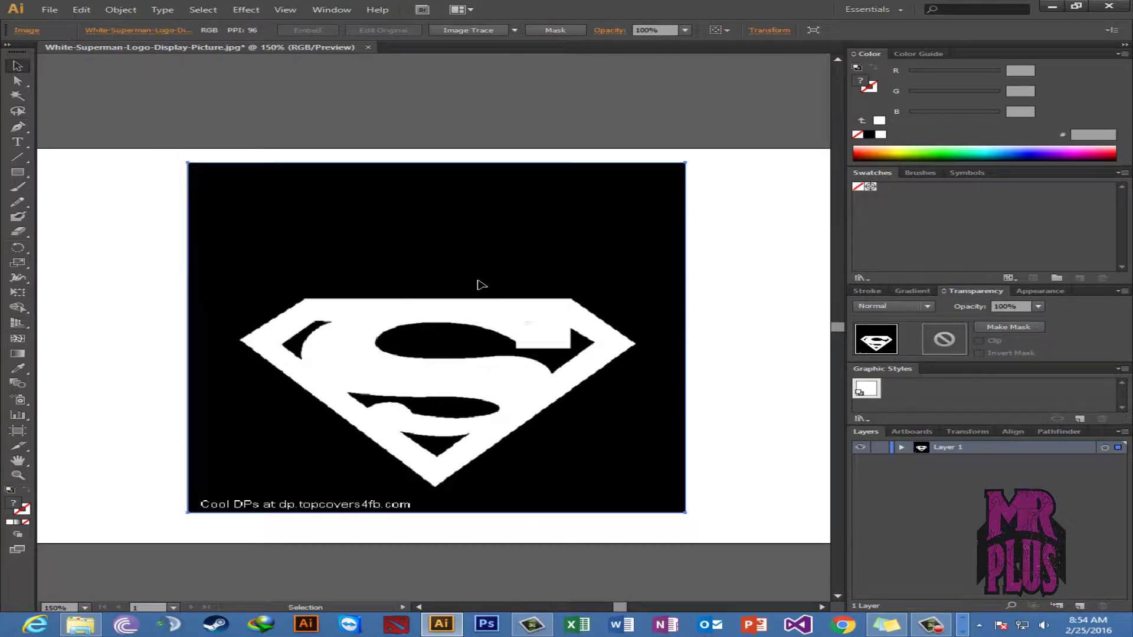
pyautogui.press('ctrl')
pyautogui.hotkey('ctrl', 'shift', 'z')
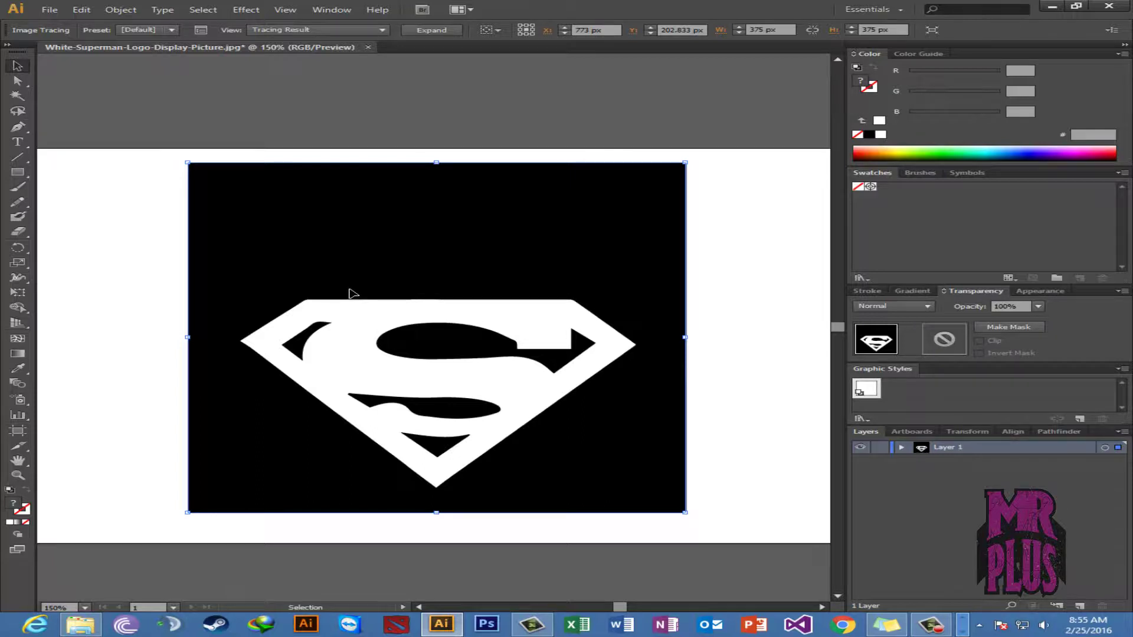
# - Expand the traced logo into editable vector paths, check the resulting group by selecting it, and leave it deselected
pyautogui.click(431, 32)
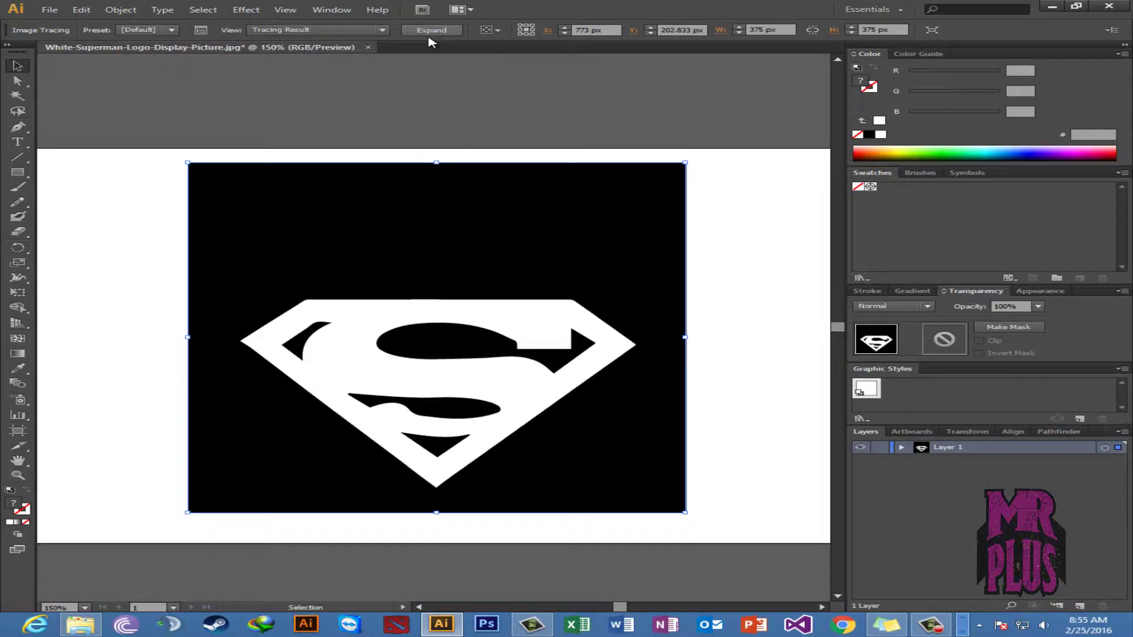
pyautogui.click(799, 281)
pyautogui.click(547, 248)
pyautogui.click(716, 252)
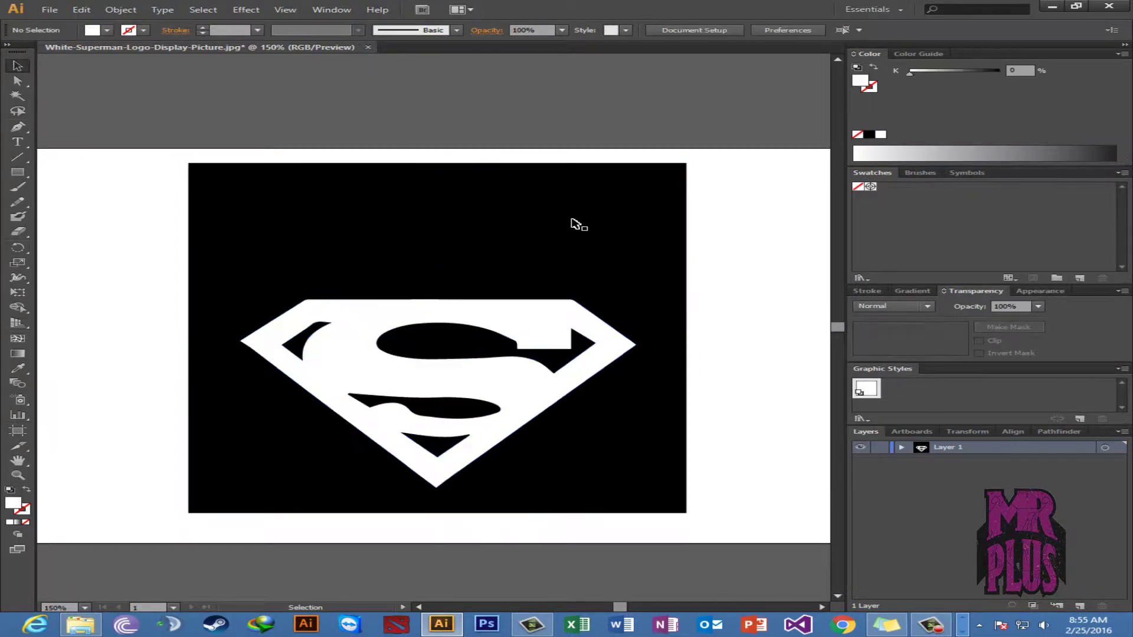
pyautogui.click(574, 220)
pyautogui.click(766, 229)
pyautogui.click(643, 214)
pyautogui.click(724, 205)
pyautogui.click(620, 203)
pyautogui.click(711, 205)
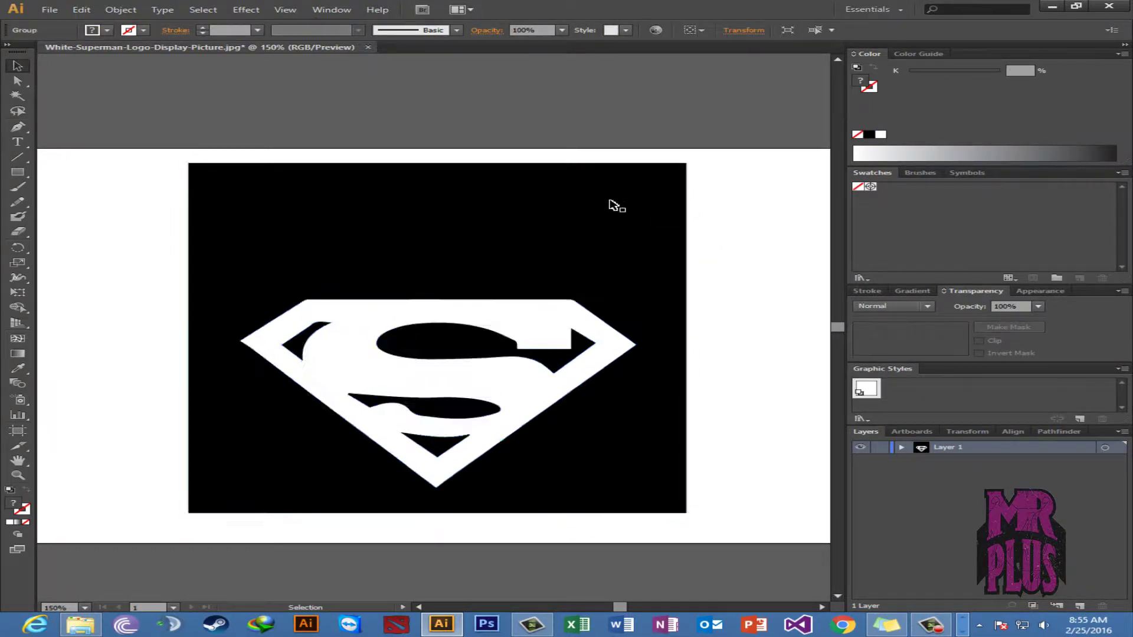
pyautogui.click(610, 205)
pyautogui.click(133, 207)
# - Open the cartoon mouse drawing 703eced974ba0d462f11bc4bfdc18228.jpg and hide the artboard boundaries
pyautogui.click(49, 10)
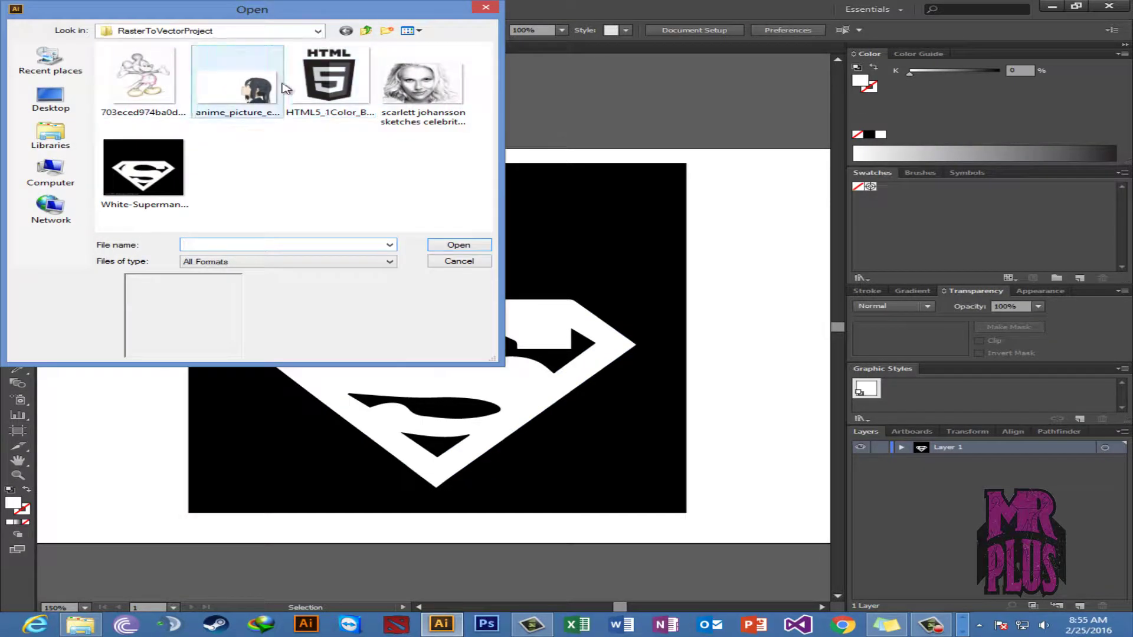
pyautogui.doubleClick(142, 76)
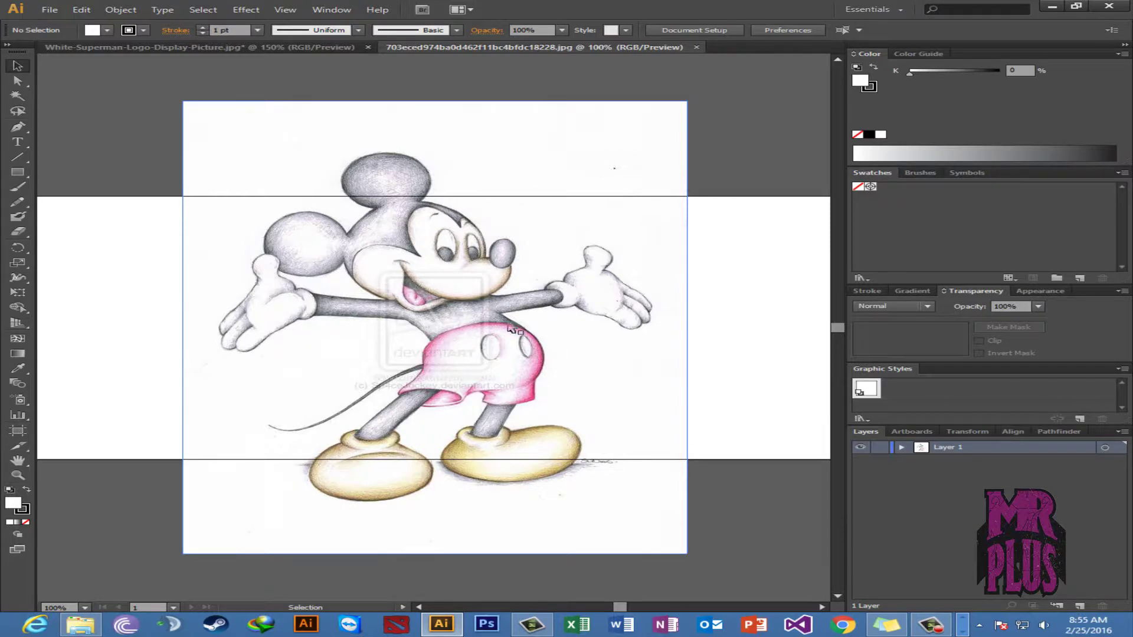
pyautogui.hotkey('ctrl', 'shift', 'h')
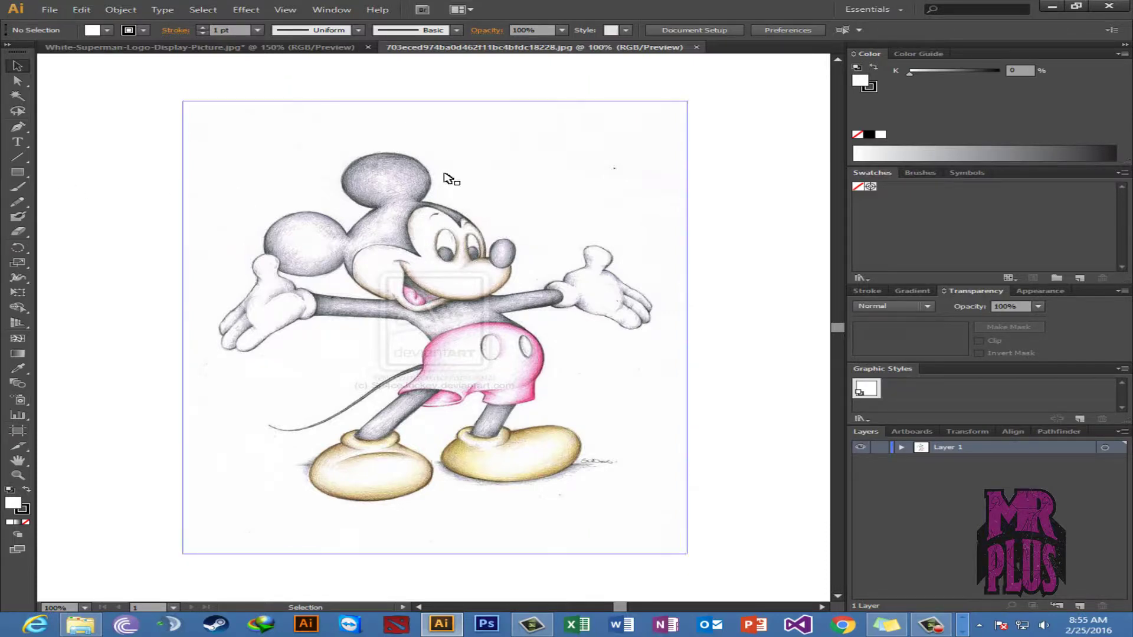
# - Trace the cartoon mouse drawing with the default Image Trace preset and show its tracing settings
pyautogui.click(610, 215)
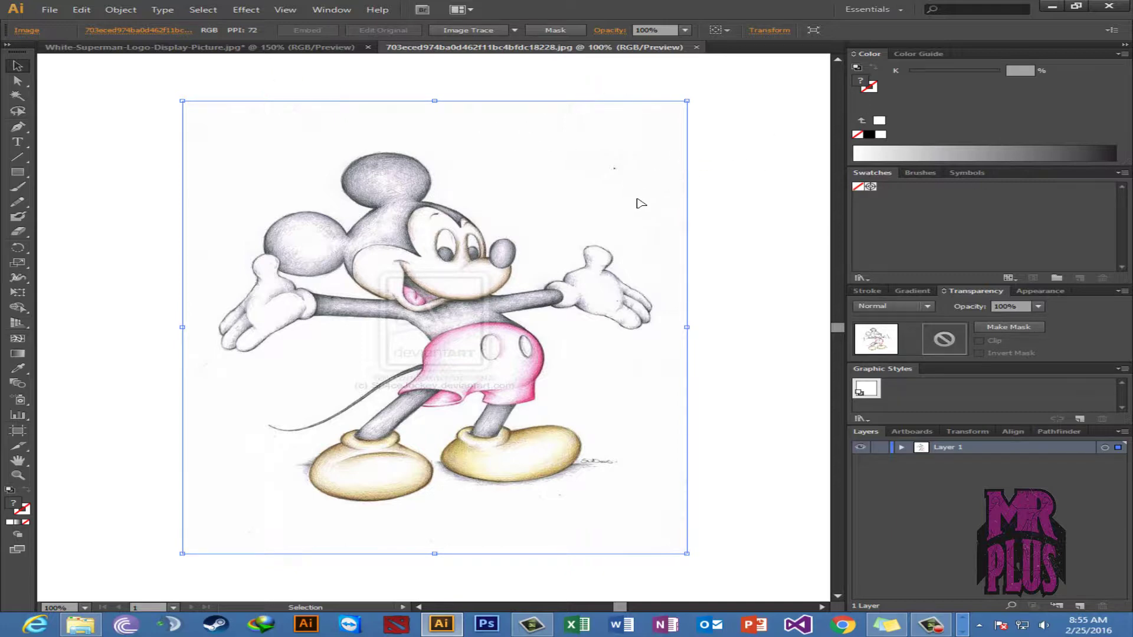
pyautogui.click(481, 30)
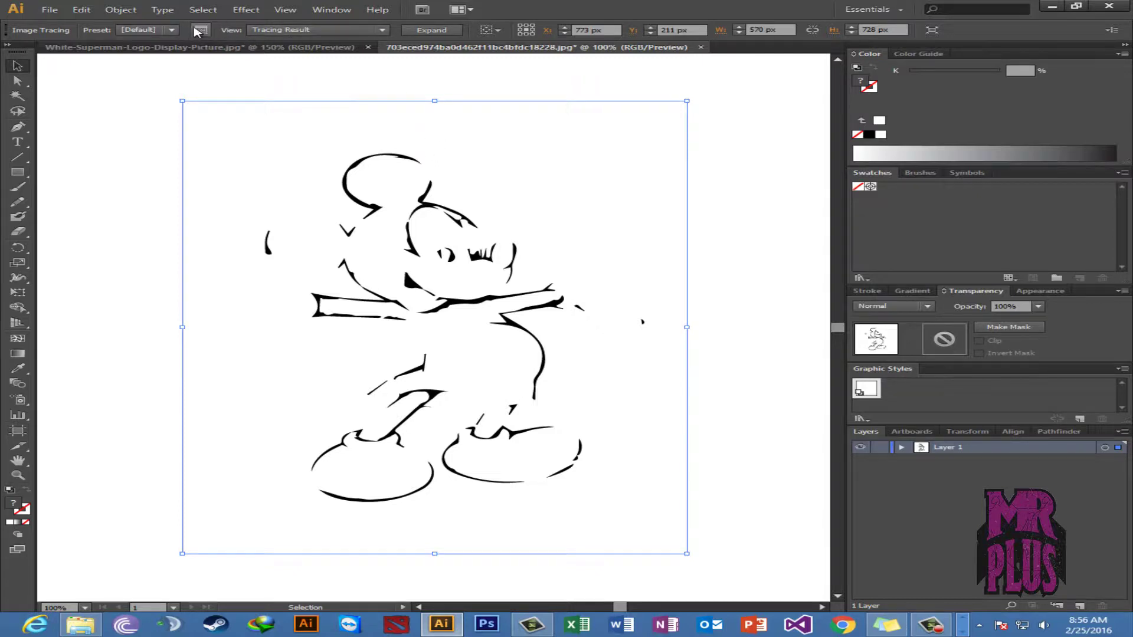
pyautogui.click(200, 31)
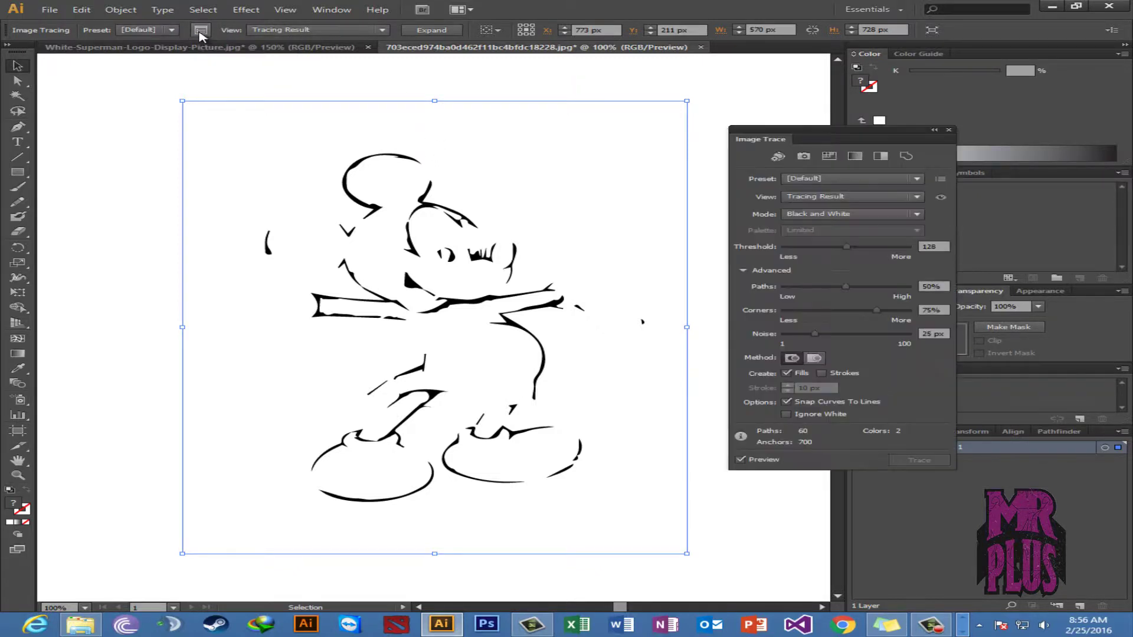
# - Collapse the advanced Image Trace settings and look over the available tracing presets, keeping the default one
pyautogui.moveTo(852, 139); pyautogui.dragTo(831, 135)
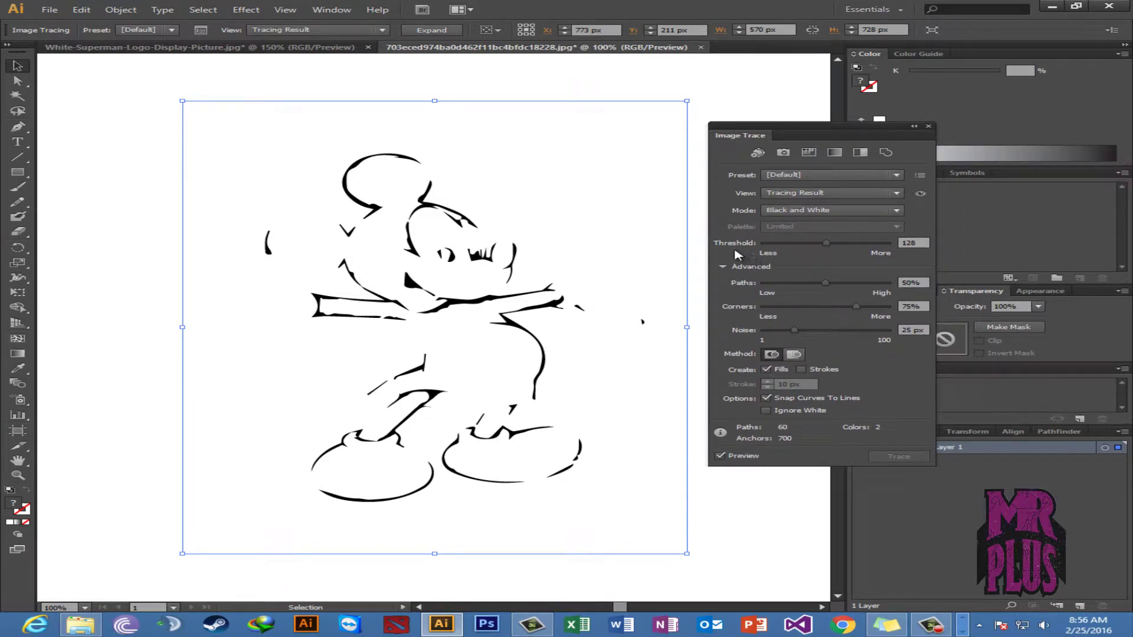
pyautogui.click(722, 266)
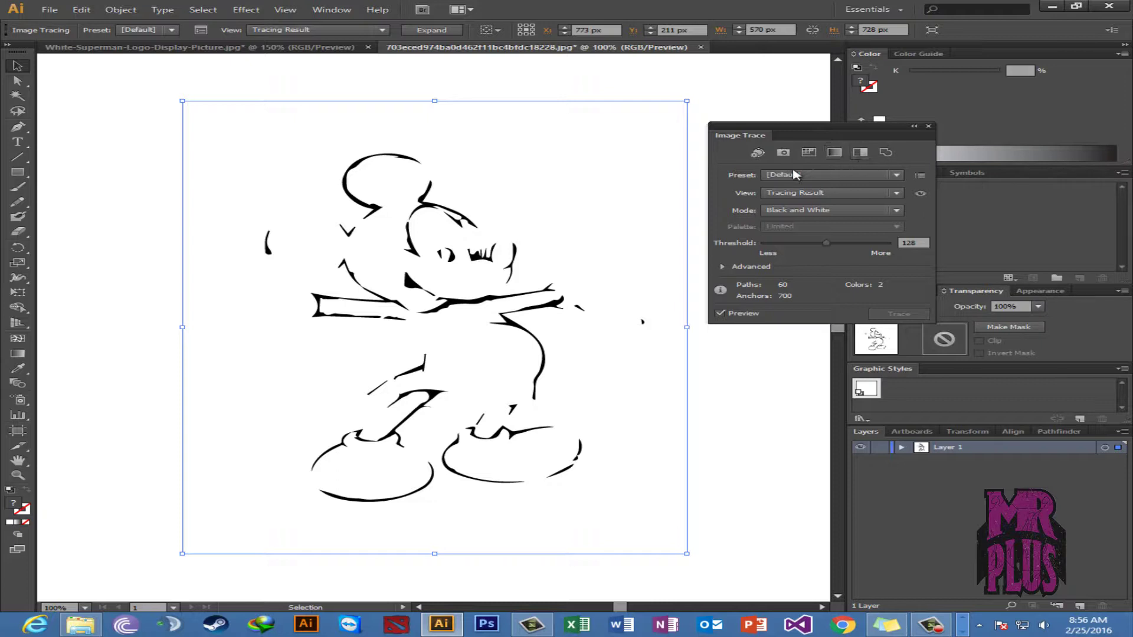
pyautogui.moveTo(791, 140); pyautogui.dragTo(783, 142)
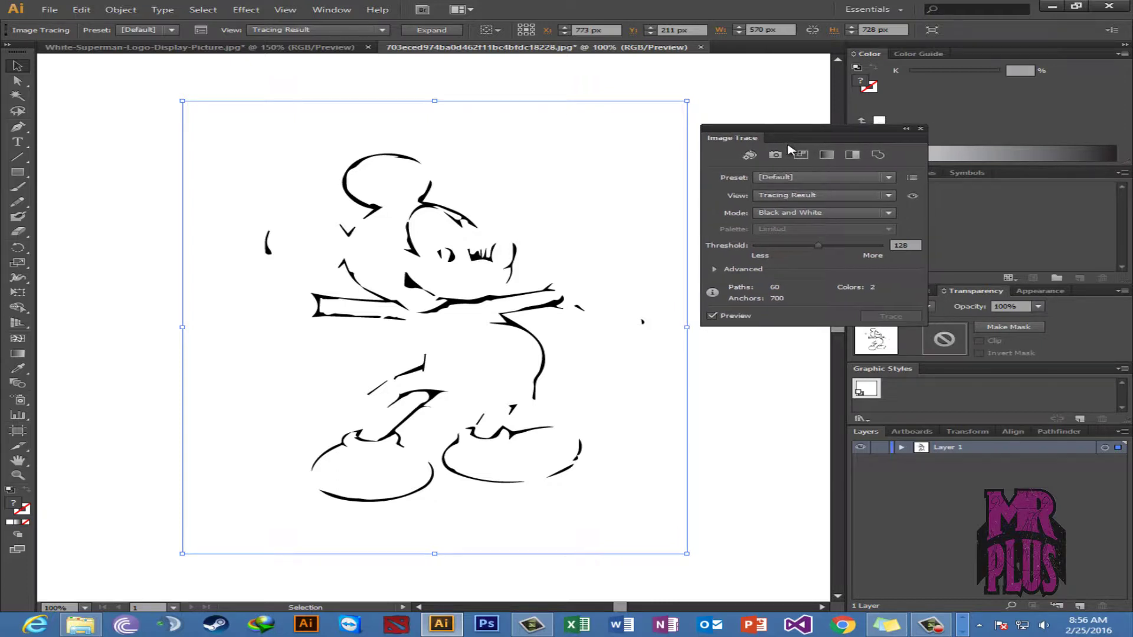
pyautogui.click(787, 177)
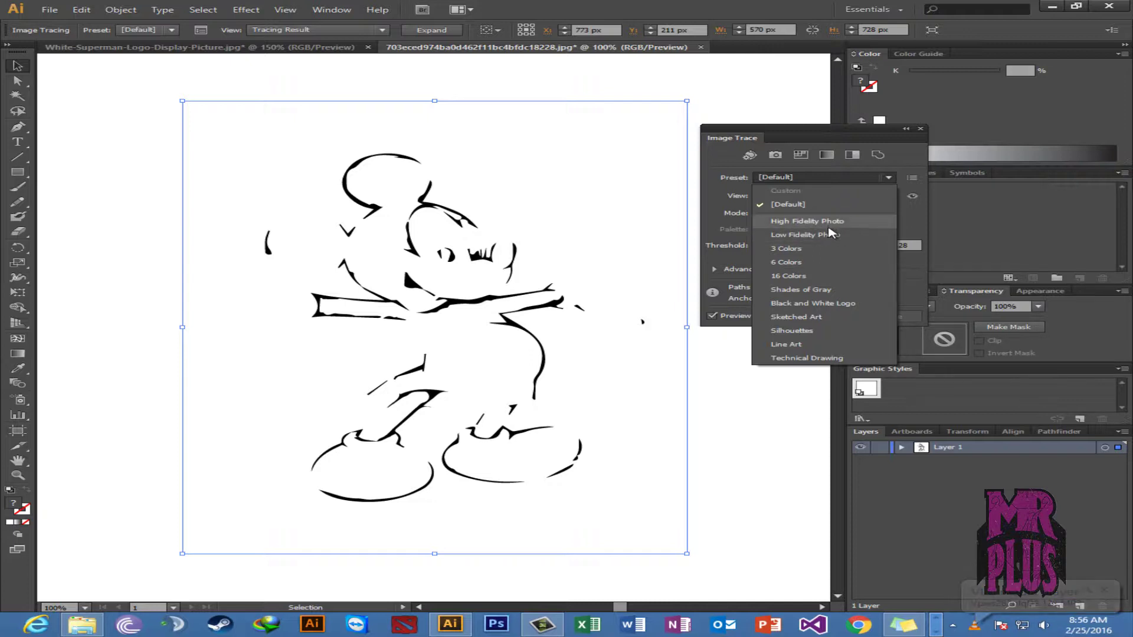
pyautogui.click(829, 177)
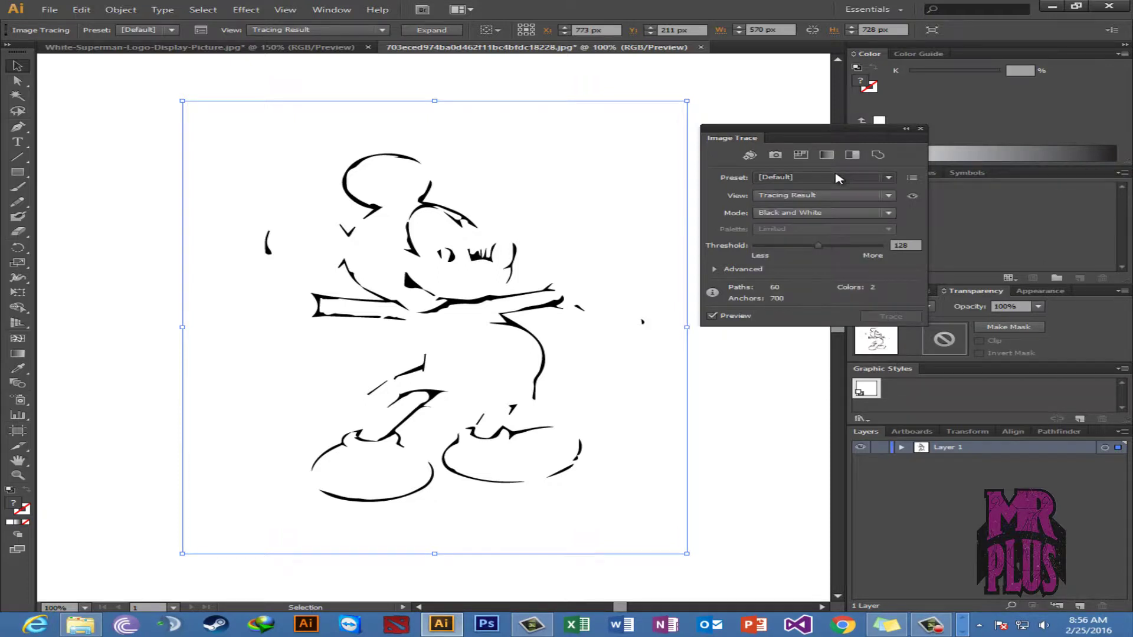
# - Try the Shades of Gray and Grayscale presets on the cartoon mouse tracing
pyautogui.click(825, 178)
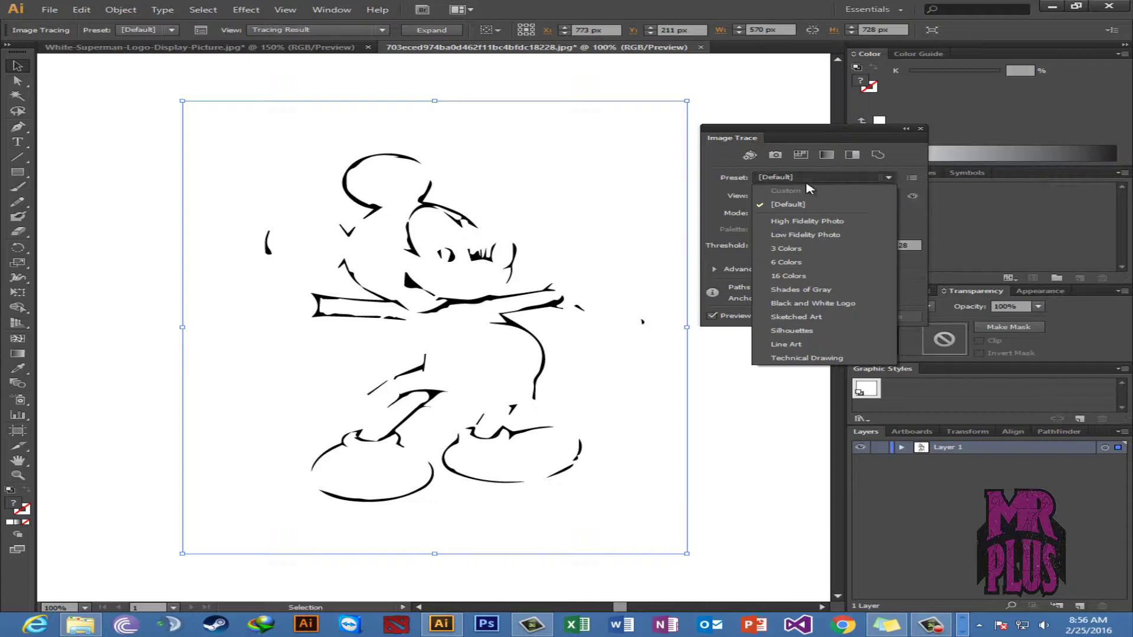
pyautogui.click(826, 178)
pyautogui.click(827, 178)
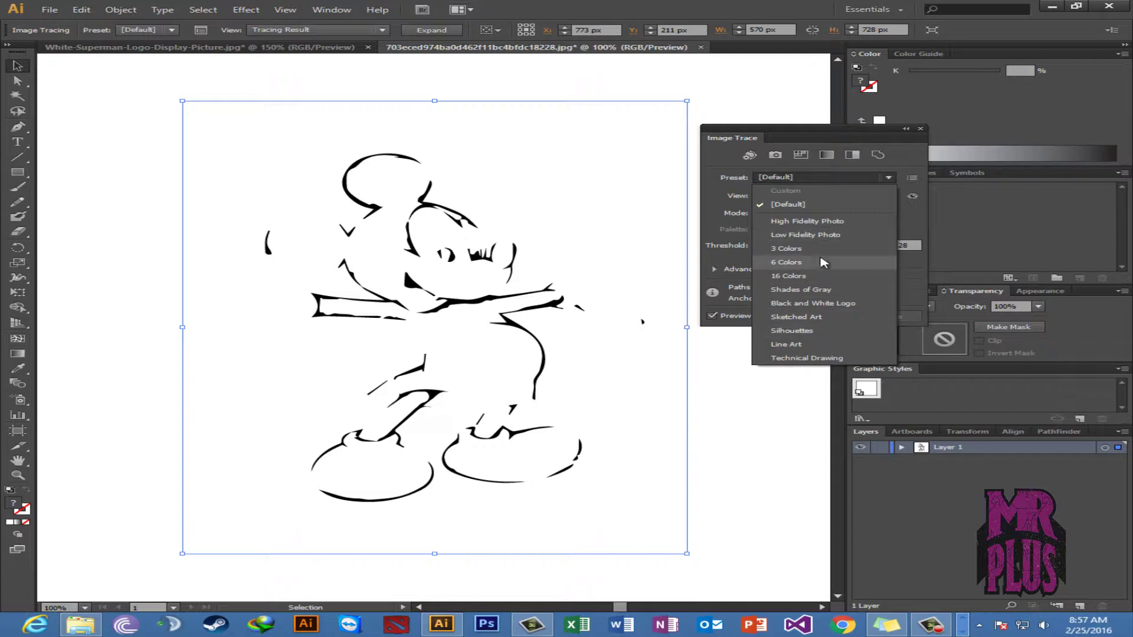
pyautogui.click(809, 289)
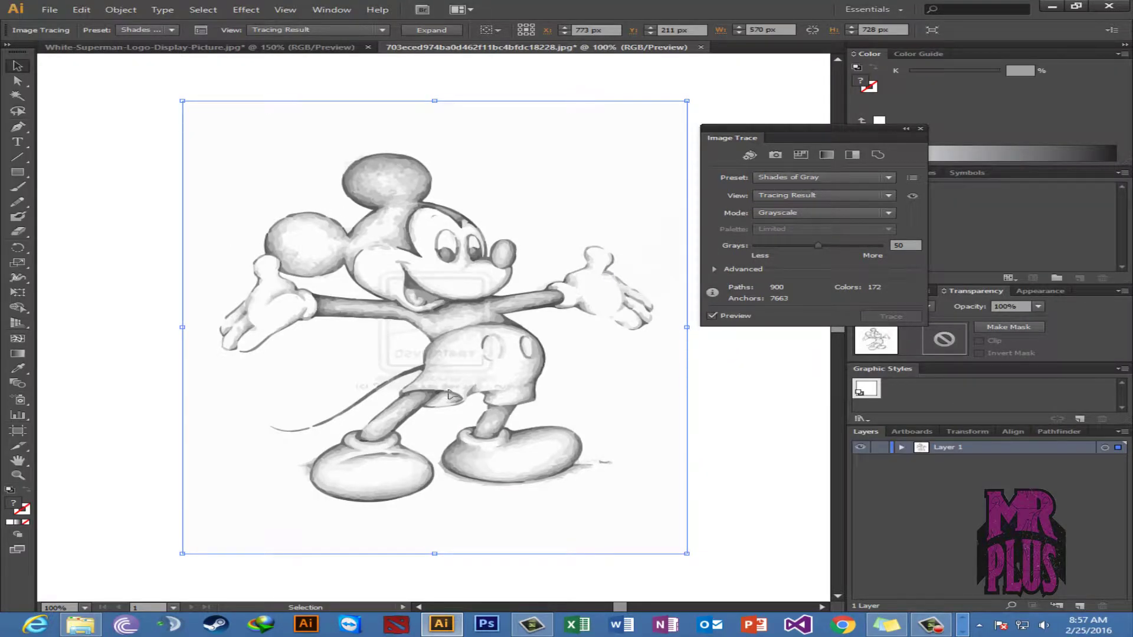
pyautogui.click(785, 177)
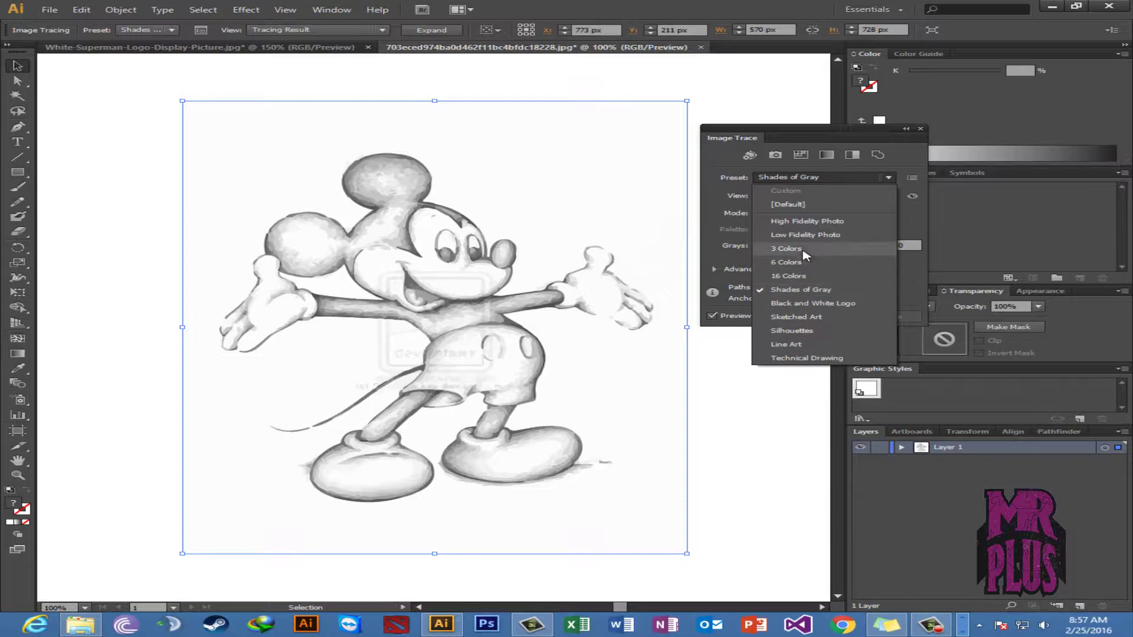
pyautogui.click(905, 213)
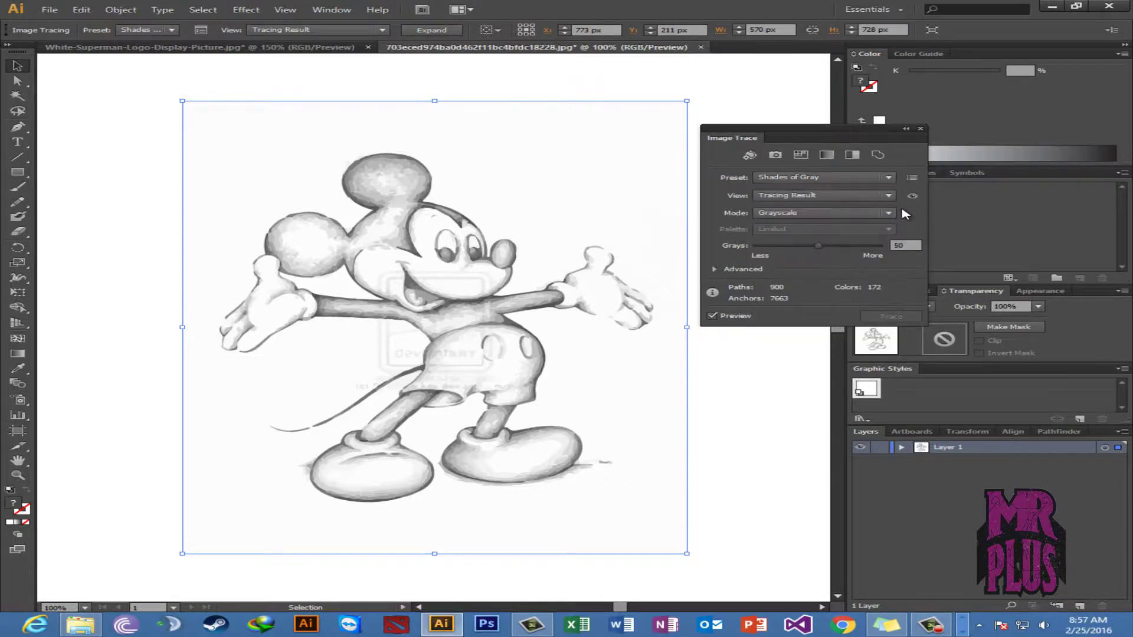
pyautogui.click(826, 155)
# - Retrace the cartoon mouse with the High Fidelity Photo preset and raise the color accuracy to 94
pyautogui.click(794, 178)
pyautogui.click(800, 179)
pyautogui.click(854, 178)
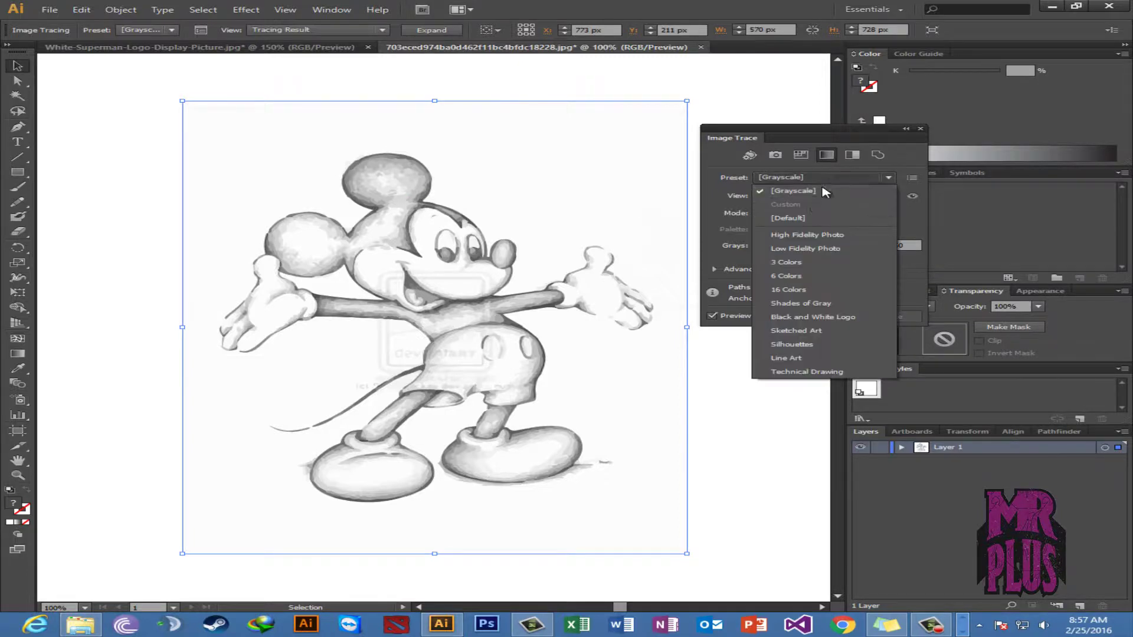
pyautogui.click(816, 222)
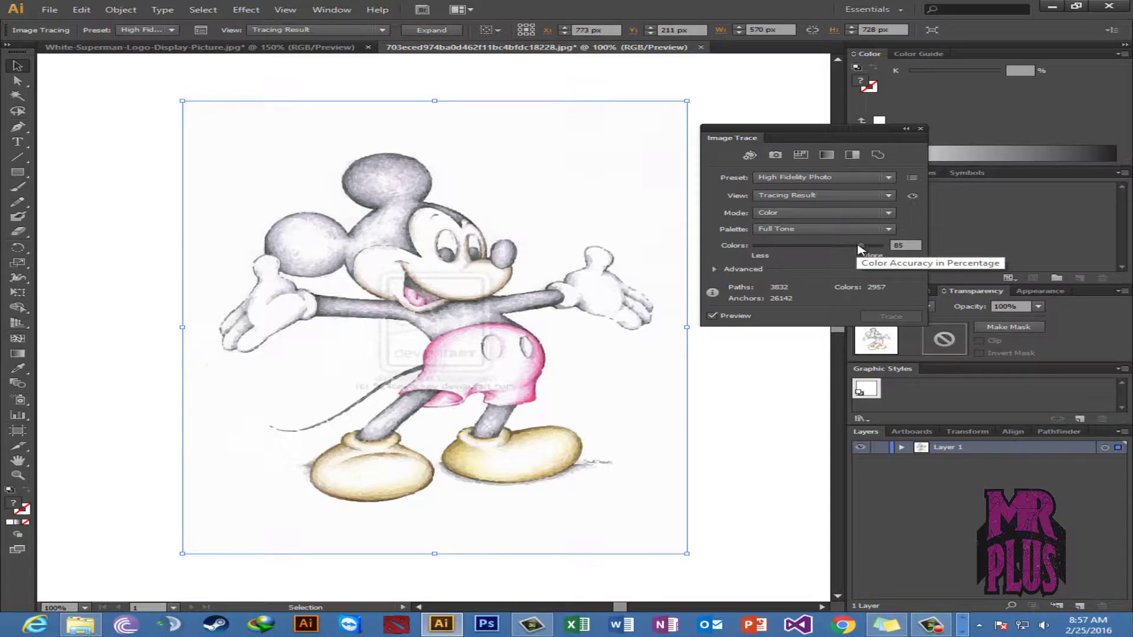
pyautogui.moveTo(858, 246); pyautogui.dragTo(871, 247)
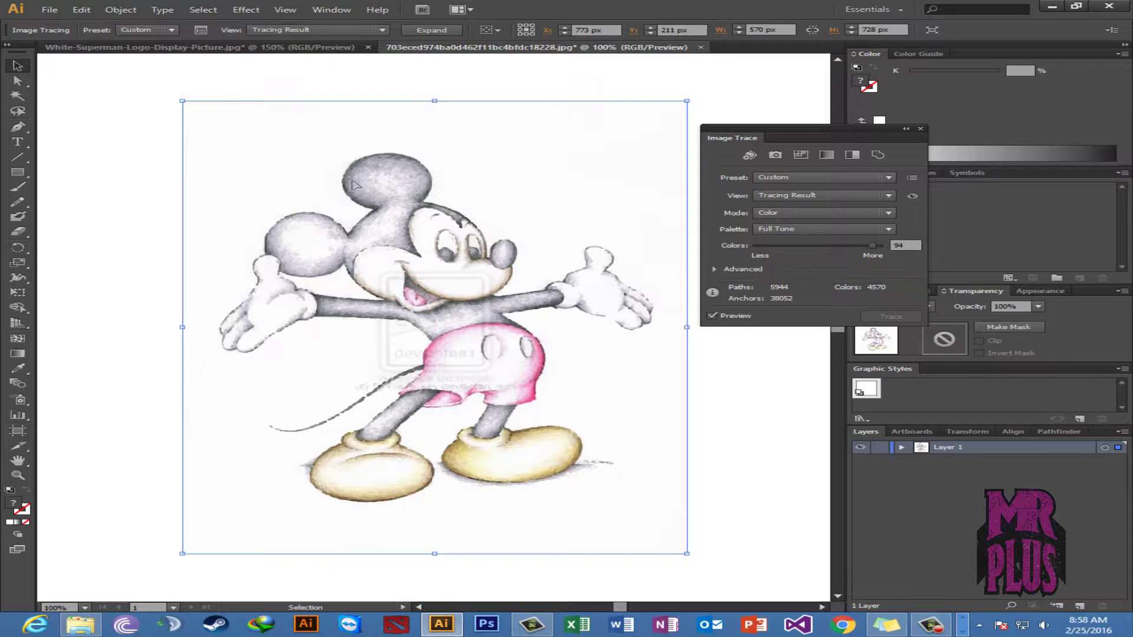
# - Try the advanced trace settings with the Overlapping method and 21 px noise, leaving the advanced section collapsed
pyautogui.doubleClick(817, 131)
pyautogui.doubleClick(767, 134)
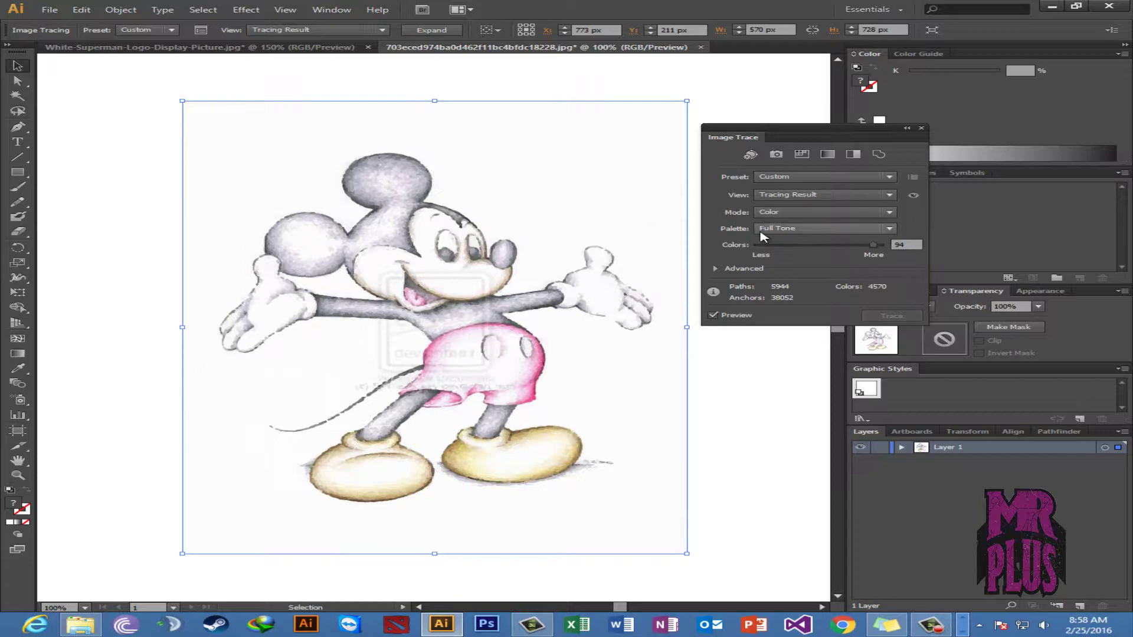
pyautogui.moveTo(787, 144); pyautogui.dragTo(784, 141)
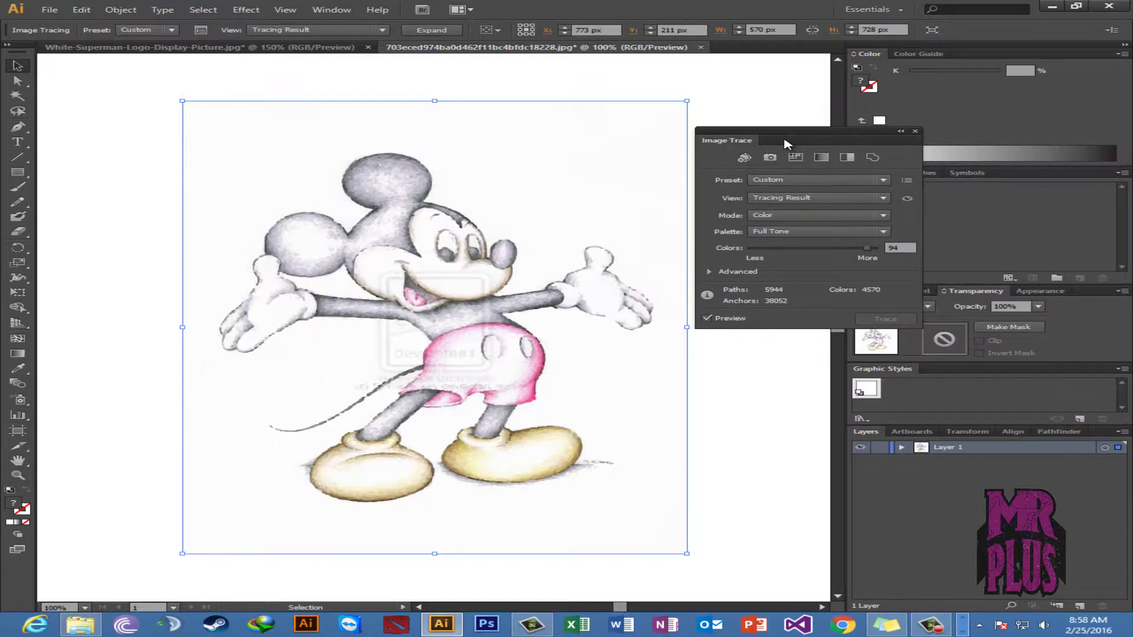
pyautogui.click(717, 274)
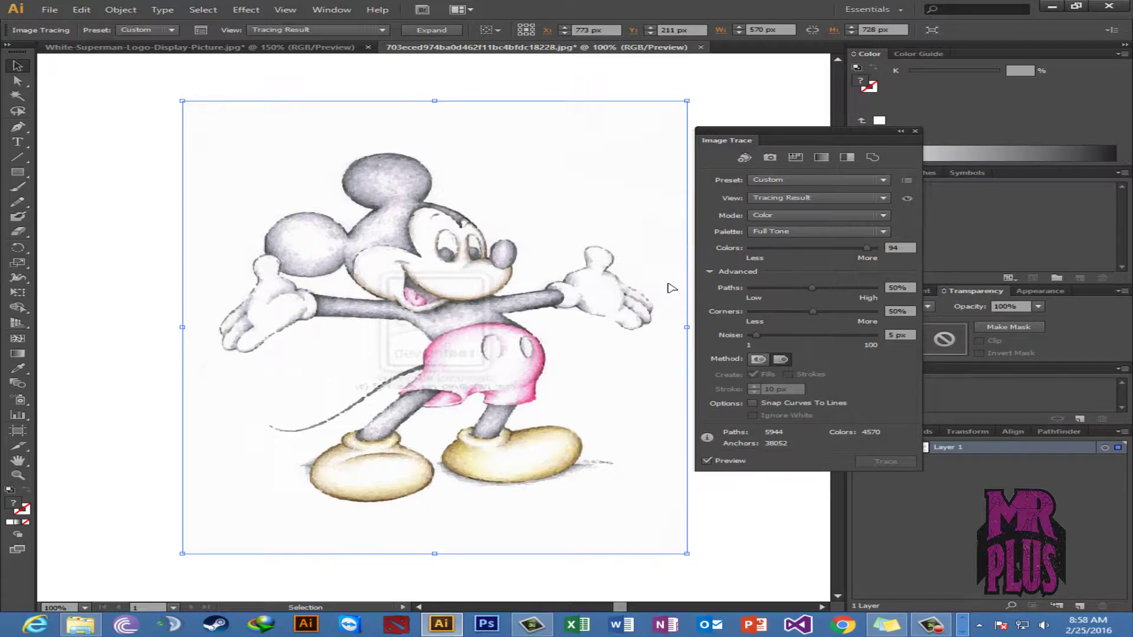
pyautogui.click(783, 359)
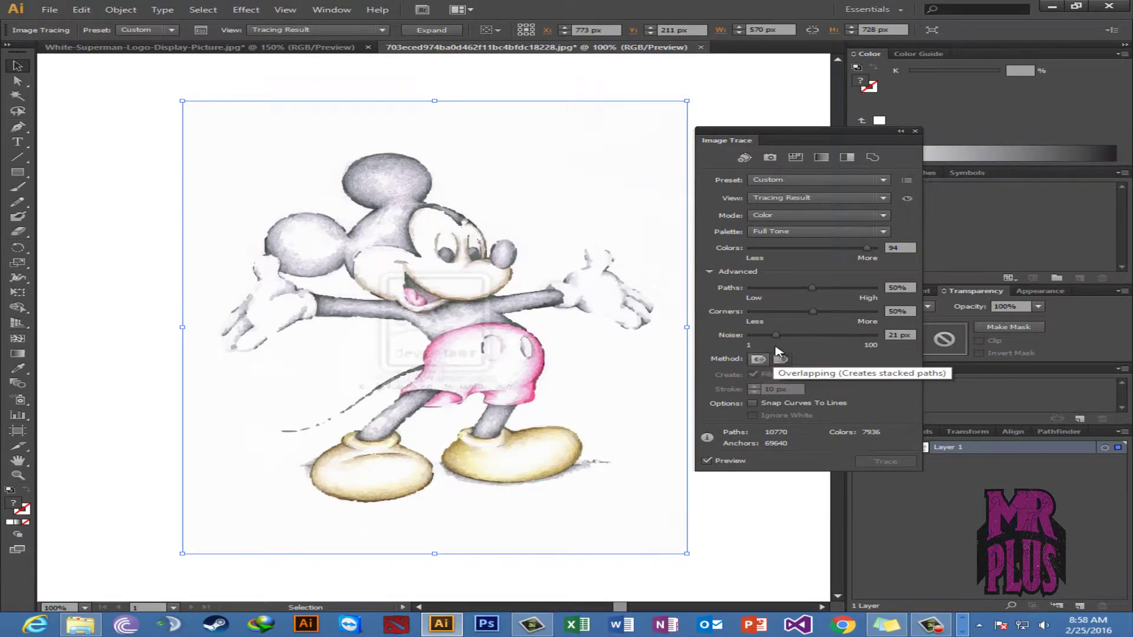
pyautogui.click(711, 272)
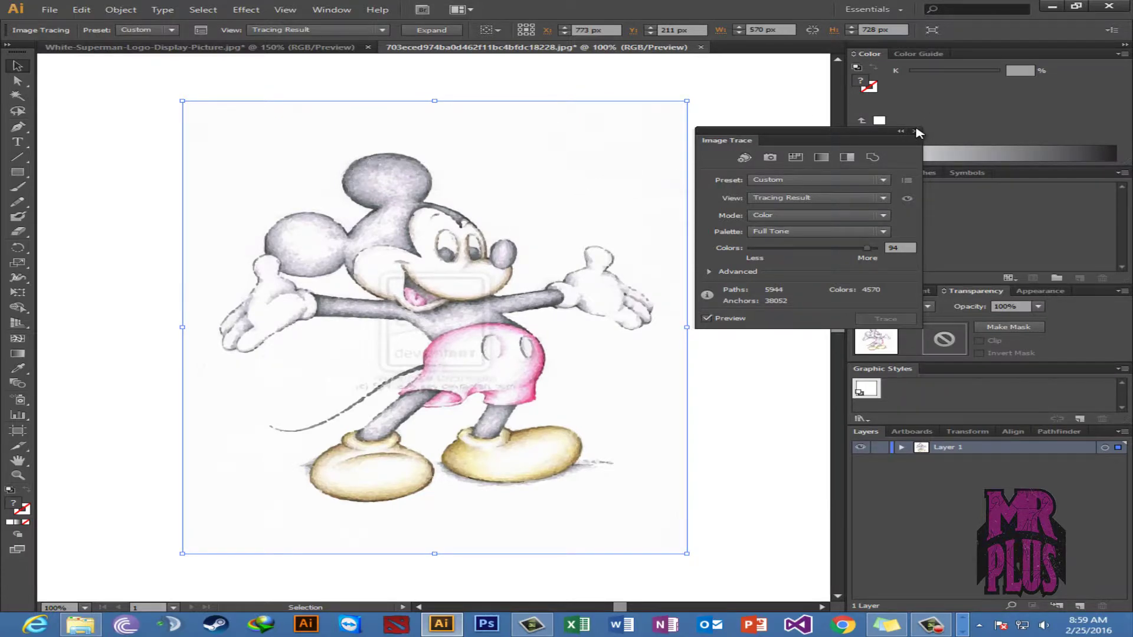
# - Close the Image Trace settings, expand the mouse tracing into editable vector paths, and select the resulting group
pyautogui.click(915, 130)
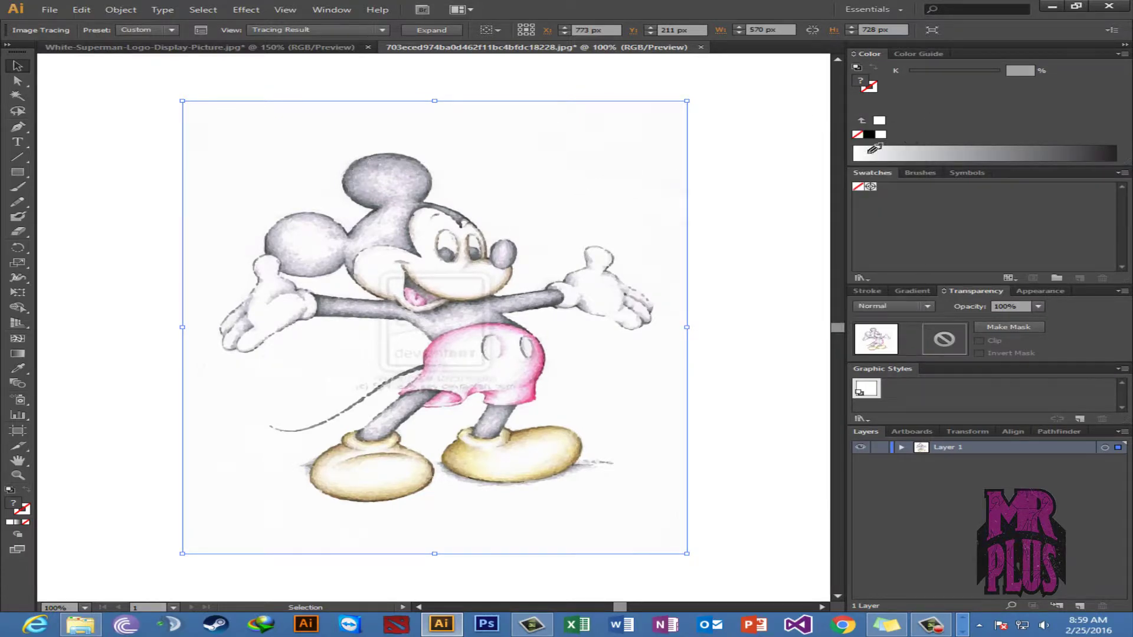
pyautogui.click(431, 29)
pyautogui.click(734, 212)
pyautogui.click(306, 210)
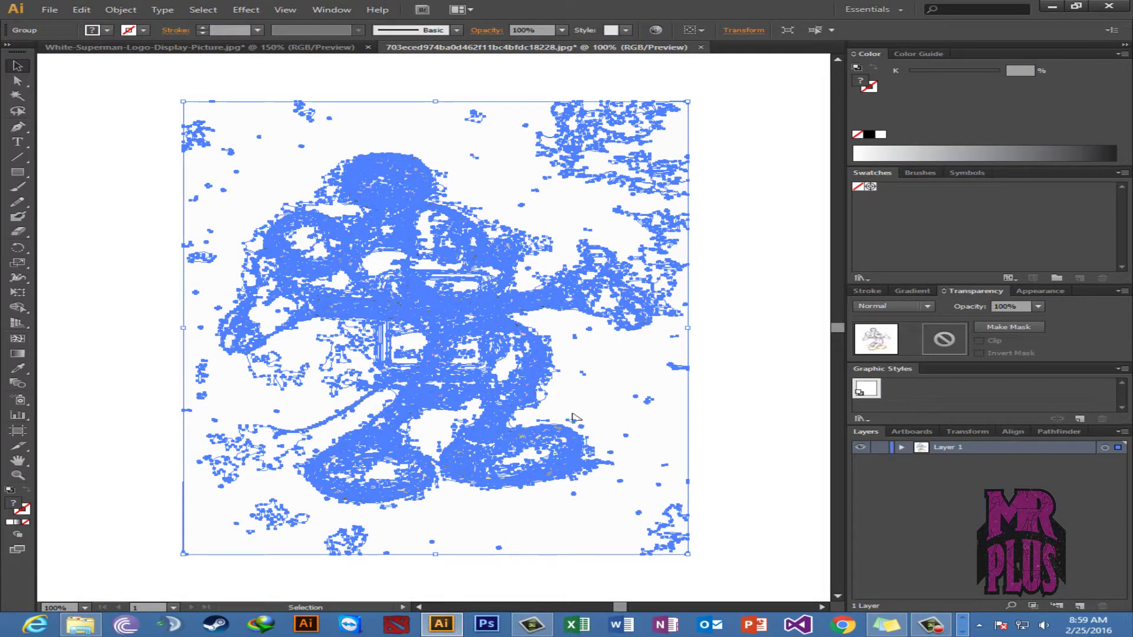
pyautogui.click(813, 261)
pyautogui.click(557, 199)
# - Examine the selected group's anchor points and paths around the mouse's head up close
pyautogui.press('z')
pyautogui.click(429, 245)
pyautogui.click(461, 310)
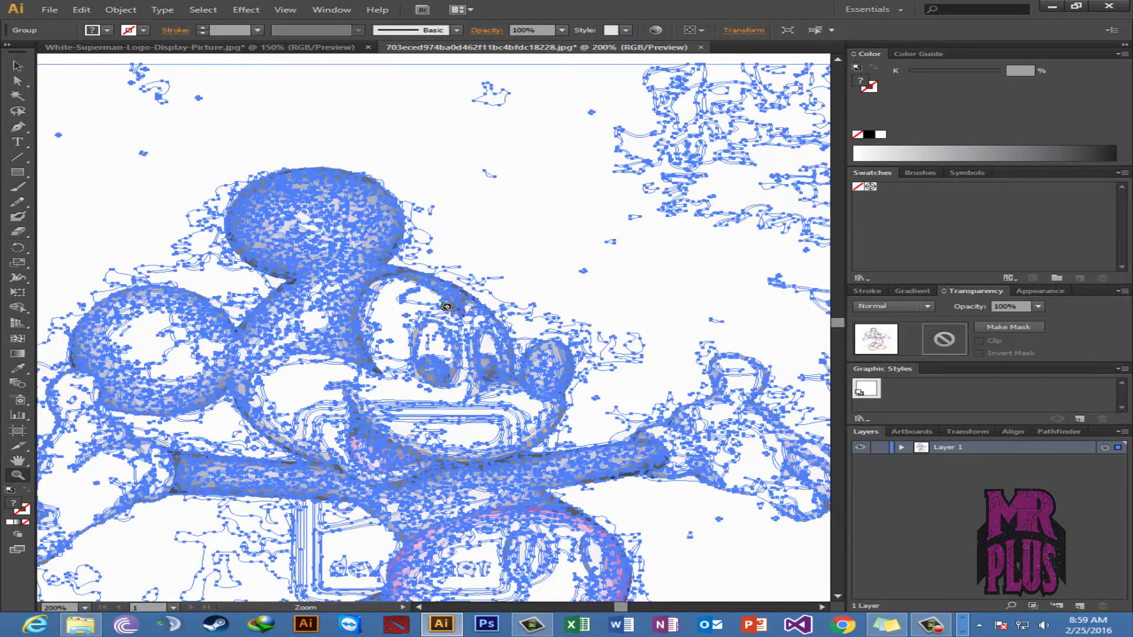
pyautogui.click(446, 305)
pyautogui.keyDown('alt'); pyautogui.click(510, 336); pyautogui.keyUp('alt')
pyautogui.keyDown('alt'); pyautogui.click(509, 334); pyautogui.keyUp('alt')
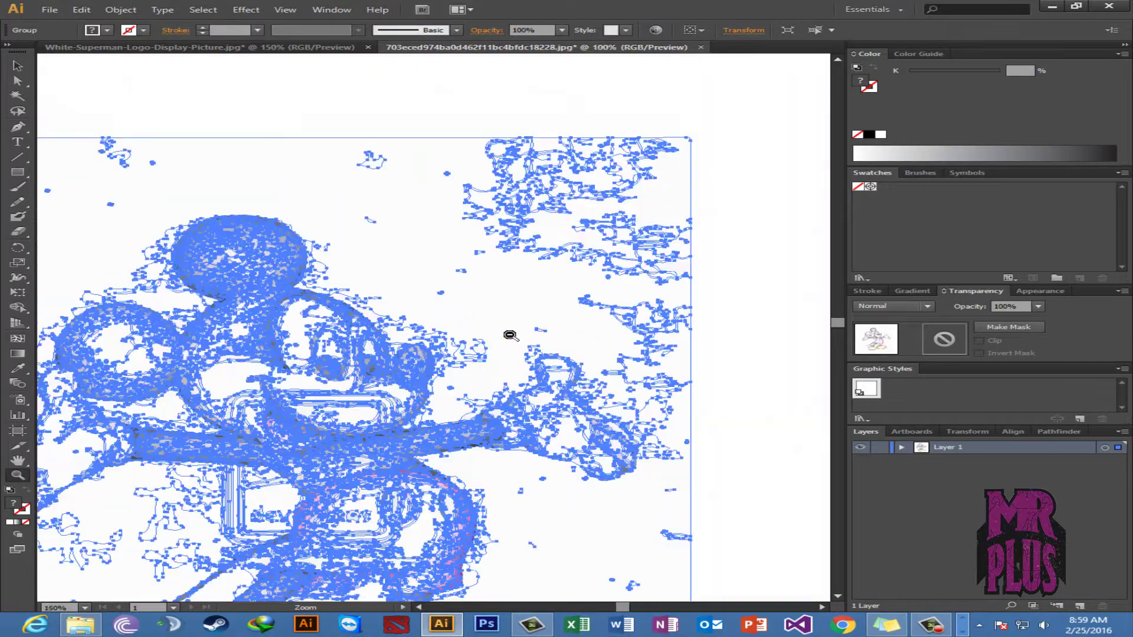
pyautogui.keyDown('alt'); pyautogui.click(508, 334); pyautogui.keyUp('alt')
pyautogui.moveTo(374, 344); pyautogui.dragTo(496, 290)
pyautogui.click(496, 290)
pyautogui.moveTo(413, 336); pyautogui.dragTo(534, 296)
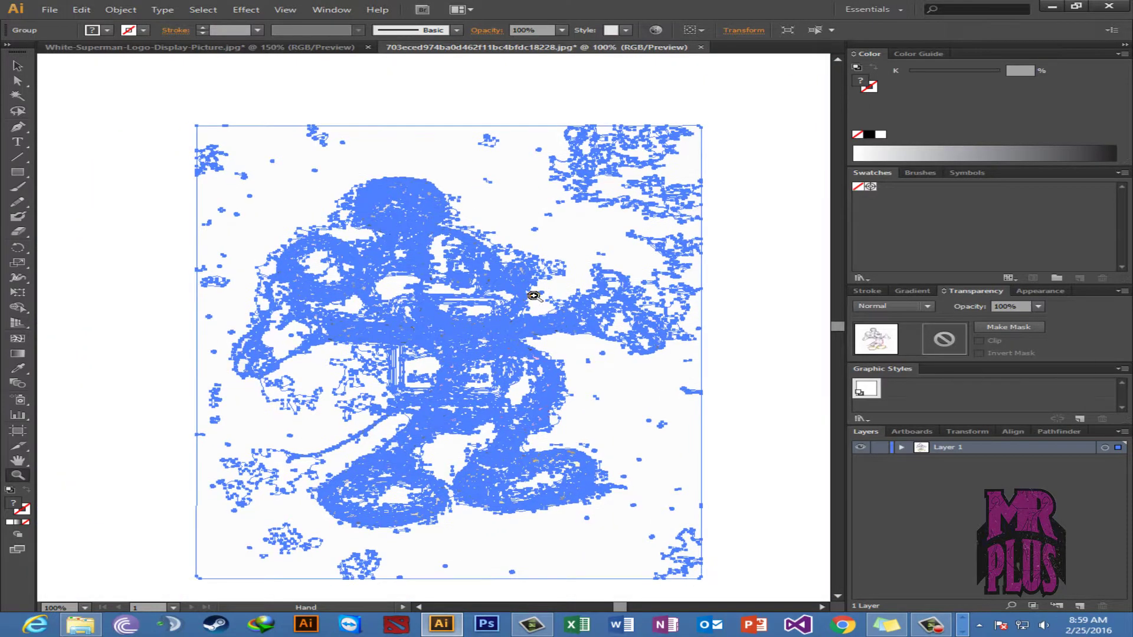
# - Show the artwork in outline mode and deselect the expanded group
pyautogui.hotkey('ctrl', 'y')
pyautogui.press('v')
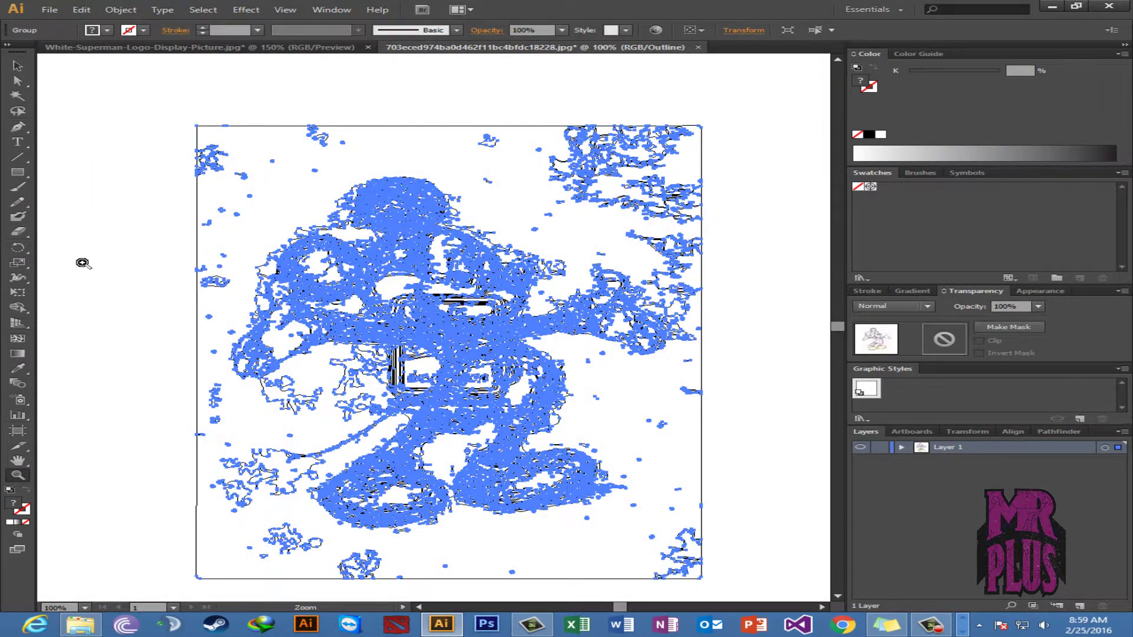
pyautogui.click(96, 246)
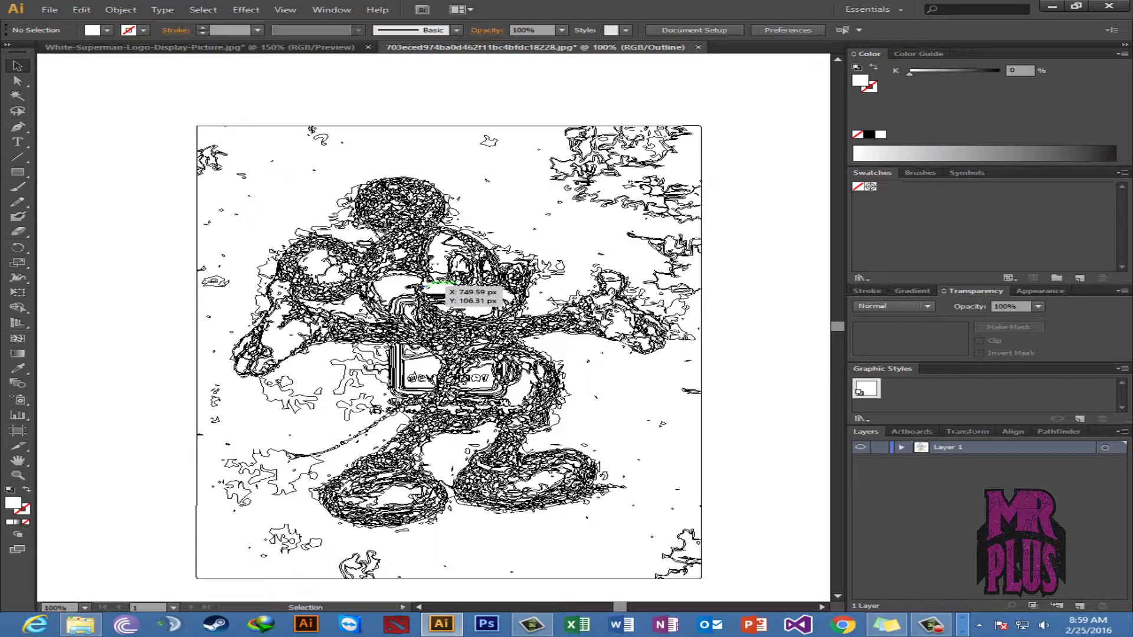
# - Examine the traced path outlines on the mouse's lower ear at high magnification
pyautogui.press('z')
pyautogui.click(327, 252)
pyautogui.click(434, 323)
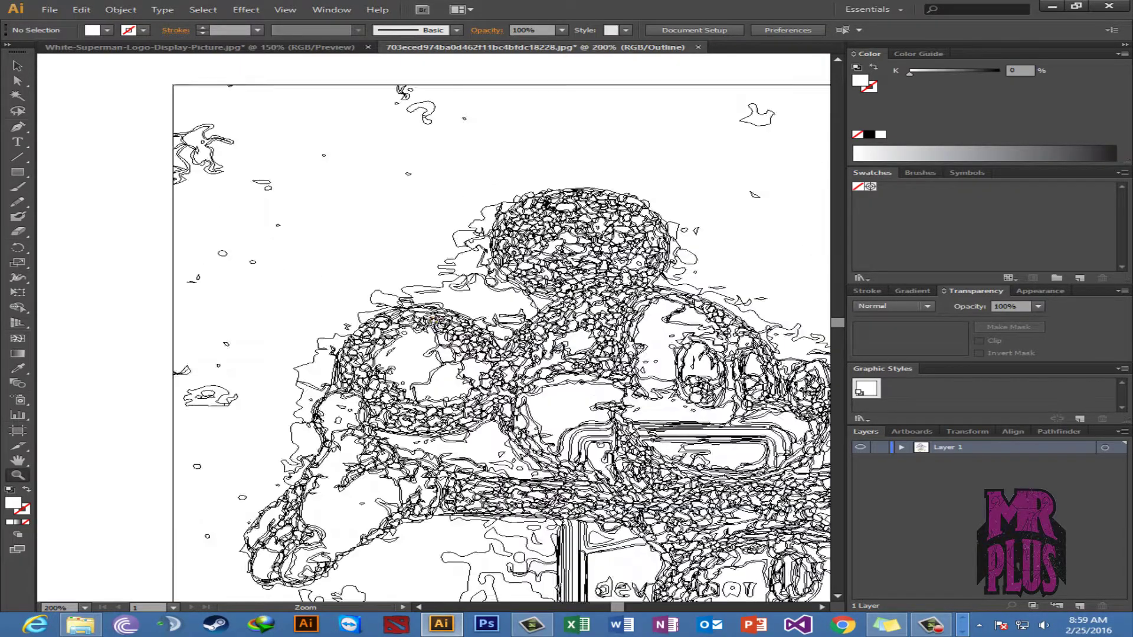
pyautogui.click(434, 323)
pyautogui.click(434, 323)
pyautogui.click(434, 323)
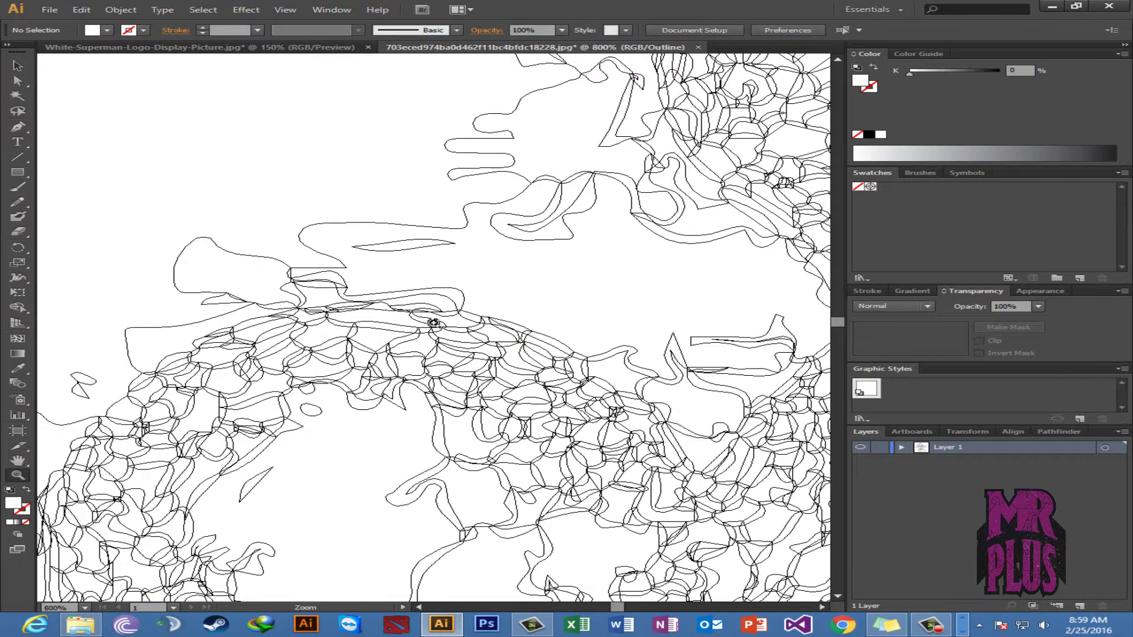
pyautogui.keyDown('alt'); pyautogui.click(461, 348); pyautogui.keyUp('alt')
pyautogui.keyDown('alt'); pyautogui.click(461, 348); pyautogui.keyUp('alt')
pyautogui.keyDown('alt'); pyautogui.click(461, 347); pyautogui.keyUp('alt')
pyautogui.keyDown('alt'); pyautogui.click(461, 347); pyautogui.keyUp('alt')
pyautogui.keyDown('alt'); pyautogui.click(461, 347); pyautogui.keyUp('alt')
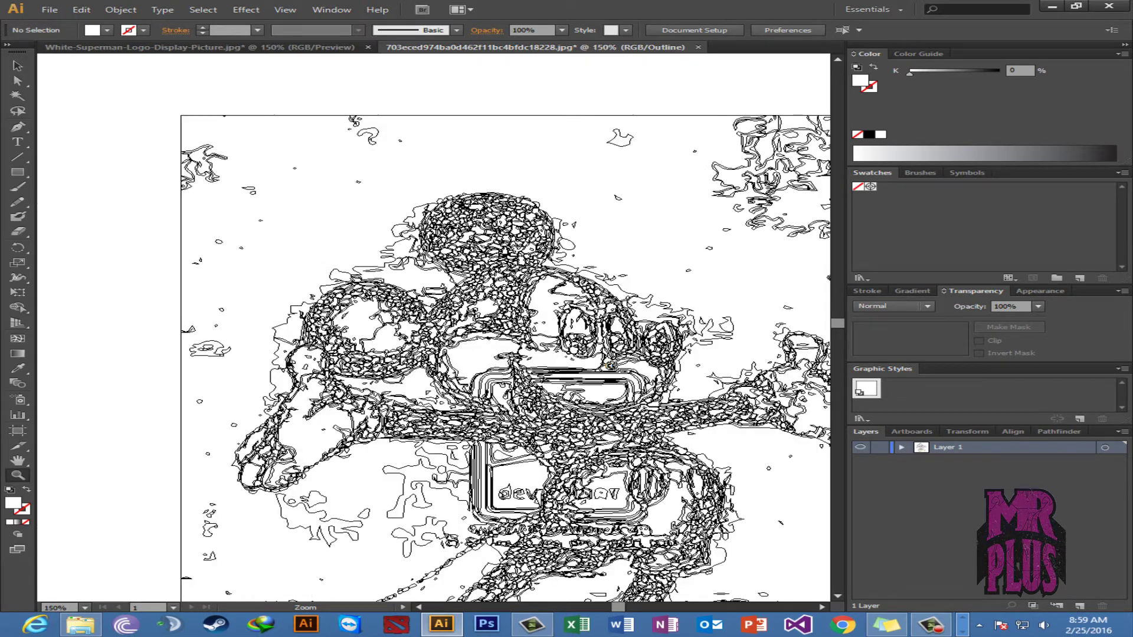
pyautogui.keyDown('alt'); pyautogui.click(610, 366); pyautogui.keyUp('alt')
# - Examine the outline paths around the mouse's face and outstretched hand, and bring the whole figure back into view
pyautogui.moveTo(447, 380); pyautogui.dragTo(596, 322)
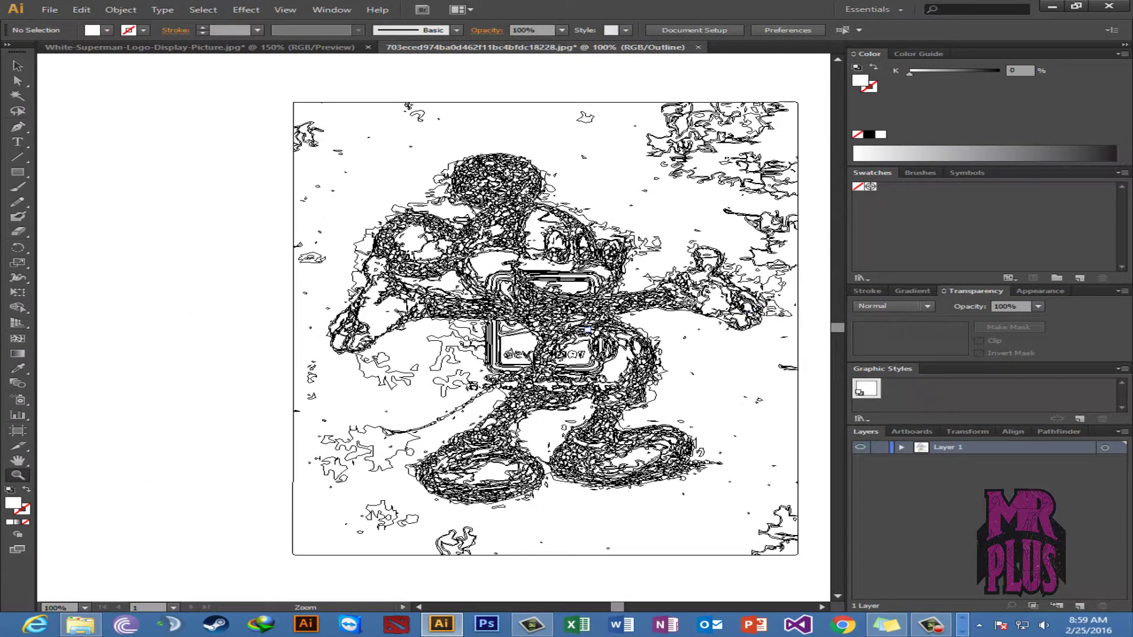
pyautogui.moveTo(691, 301); pyautogui.dragTo(711, 299)
pyautogui.keyDown('alt'); pyautogui.click(419, 293); pyautogui.keyUp('alt')
pyautogui.keyDown('alt'); pyautogui.click(418, 293); pyautogui.keyUp('alt')
pyautogui.keyDown('alt'); pyautogui.click(418, 293); pyautogui.keyUp('alt')
pyautogui.keyDown('alt'); pyautogui.click(419, 294); pyautogui.keyUp('alt')
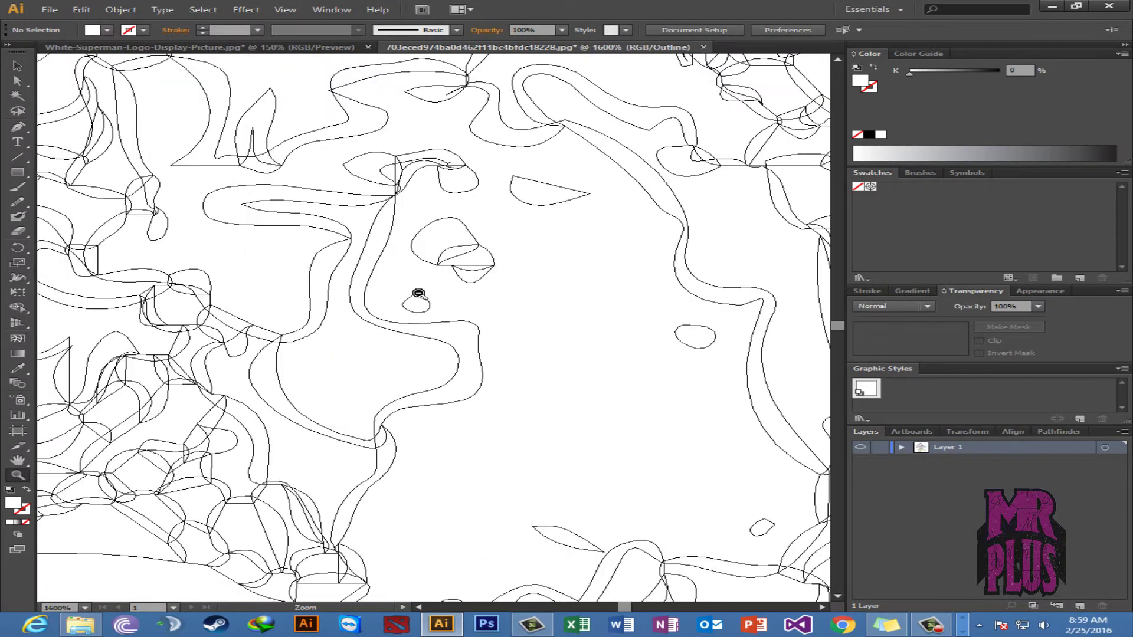
pyautogui.keyDown('alt'); pyautogui.click(418, 294); pyautogui.keyUp('alt')
pyautogui.keyDown('alt'); pyautogui.click(418, 294); pyautogui.keyUp('alt')
pyautogui.keyDown('alt'); pyautogui.click(418, 293); pyautogui.keyUp('alt')
pyautogui.keyDown('alt'); pyautogui.click(419, 294); pyautogui.keyUp('alt')
pyautogui.keyDown('alt'); pyautogui.click(418, 293); pyautogui.keyUp('alt')
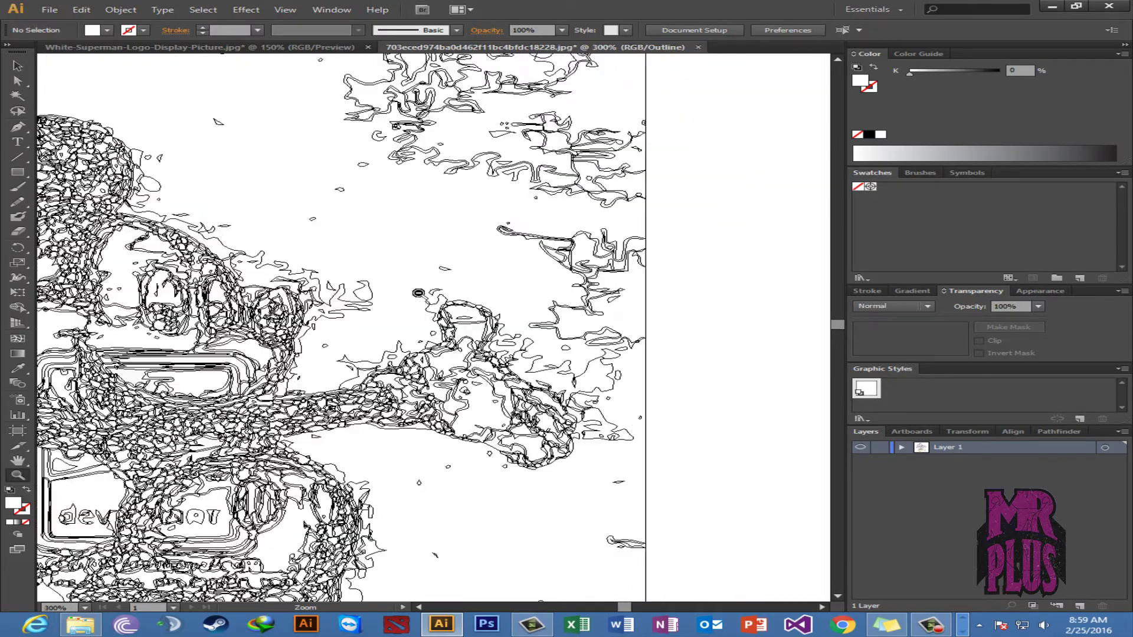
pyautogui.moveTo(255, 351); pyautogui.dragTo(399, 358)
pyautogui.keyDown('alt'); pyautogui.click(321, 386); pyautogui.keyUp('alt')
pyautogui.moveTo(372, 399); pyautogui.dragTo(580, 429)
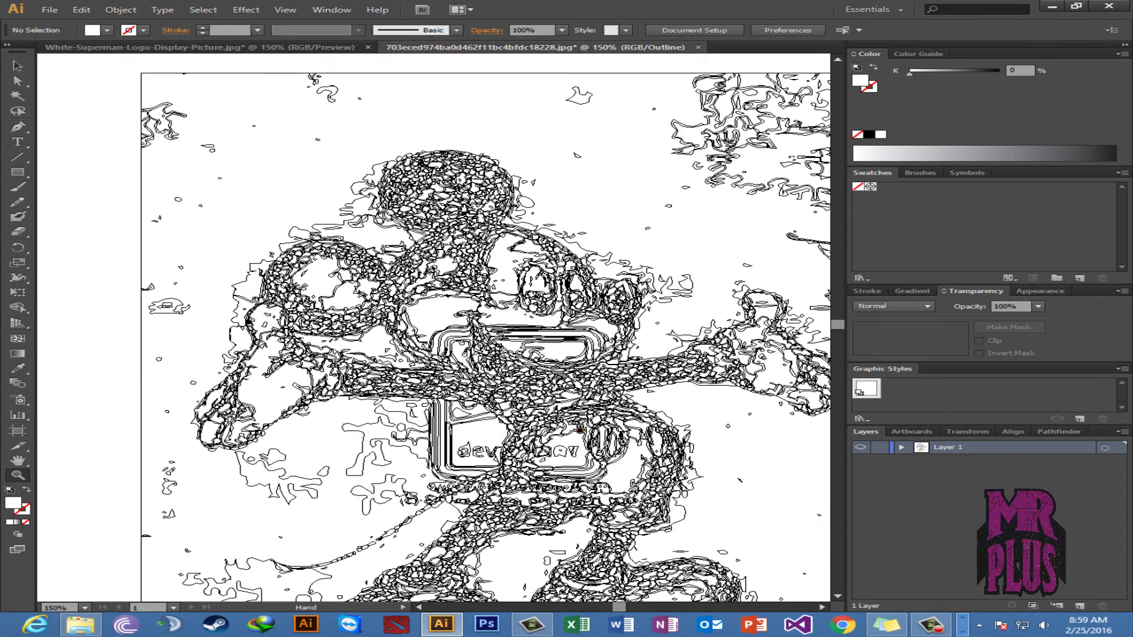
pyautogui.keyDown('alt'); pyautogui.click(571, 428); pyautogui.keyUp('alt')
pyautogui.moveTo(486, 395); pyautogui.dragTo(528, 444)
pyautogui.press('v')
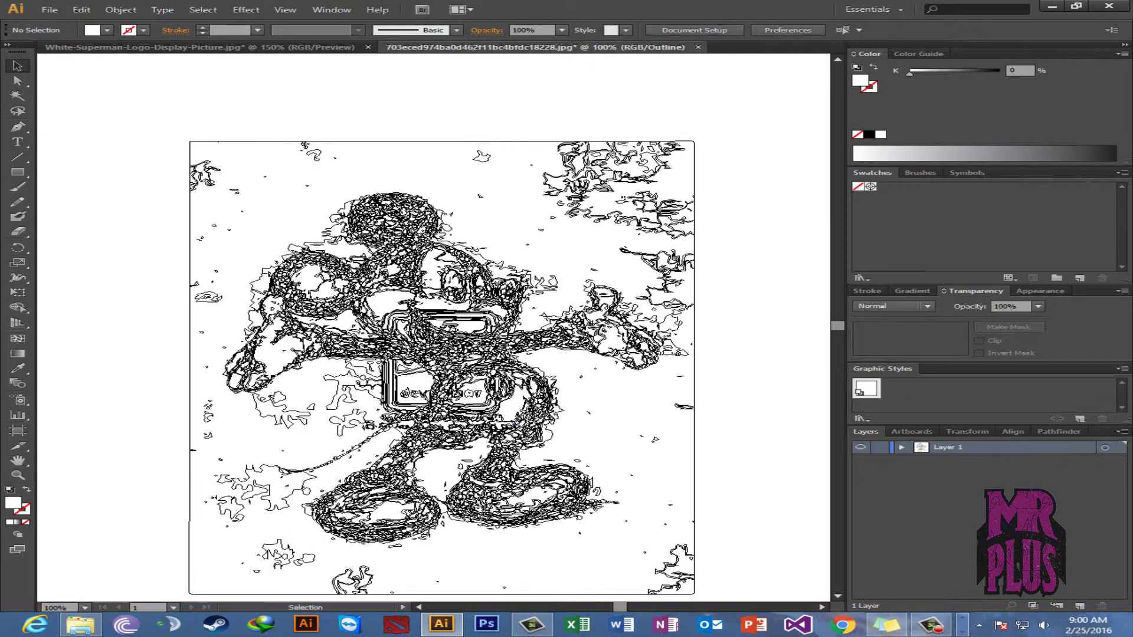
pyautogui.press('z')
pyautogui.moveTo(484, 356); pyautogui.dragTo(519, 334)
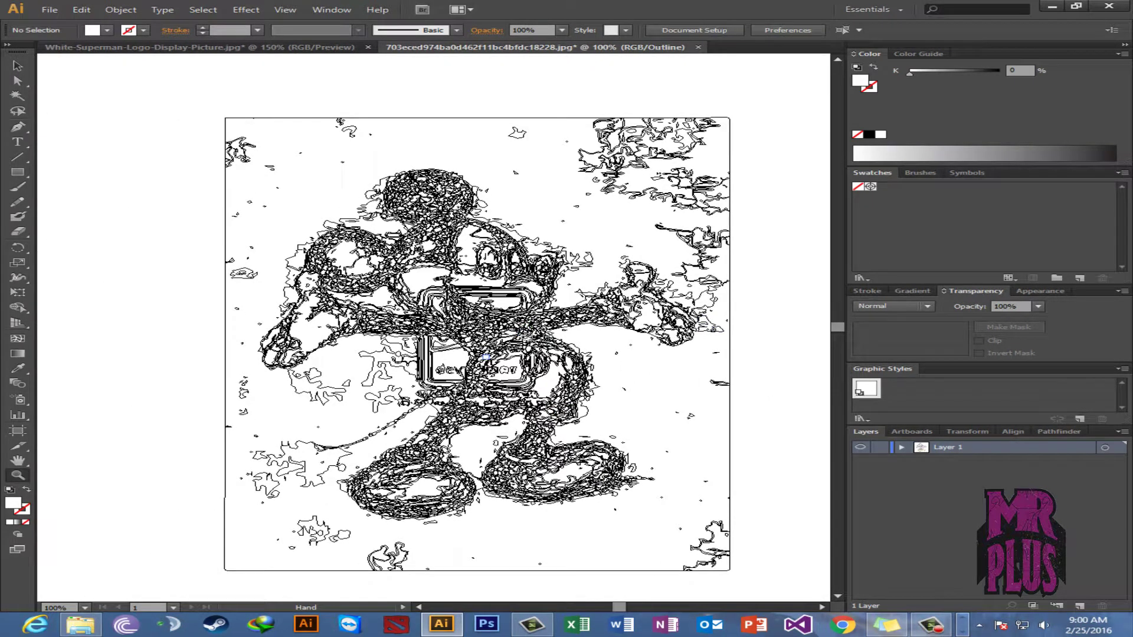
pyautogui.press('v')
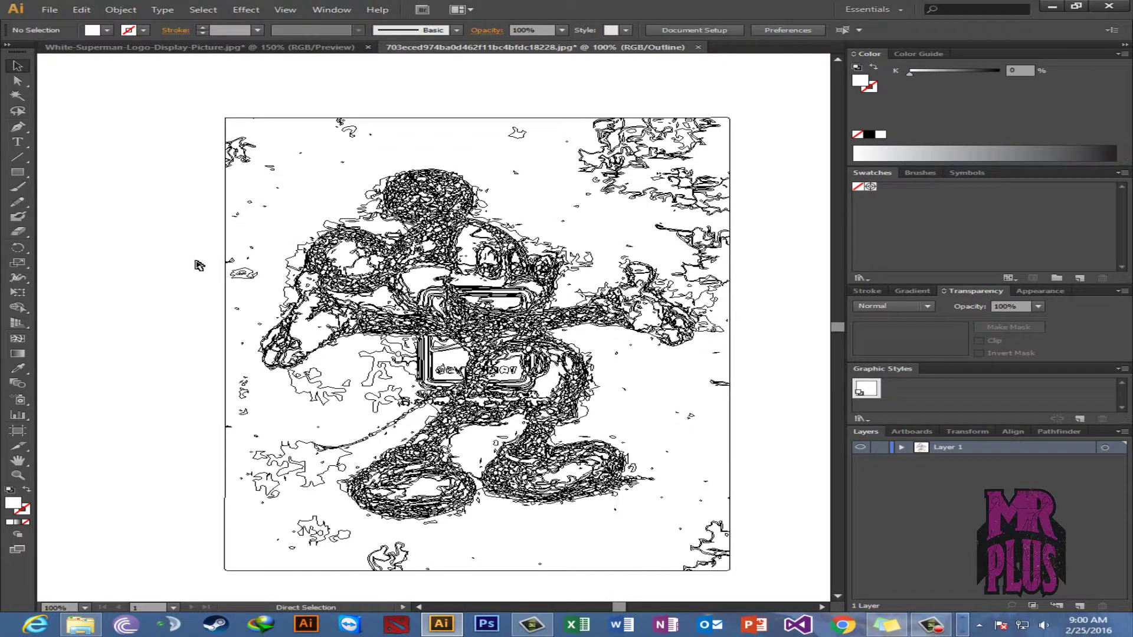
# - Return the artwork to preview mode and ungroup the expanded mouse paths
pyautogui.hotkey('ctrl', 'y')
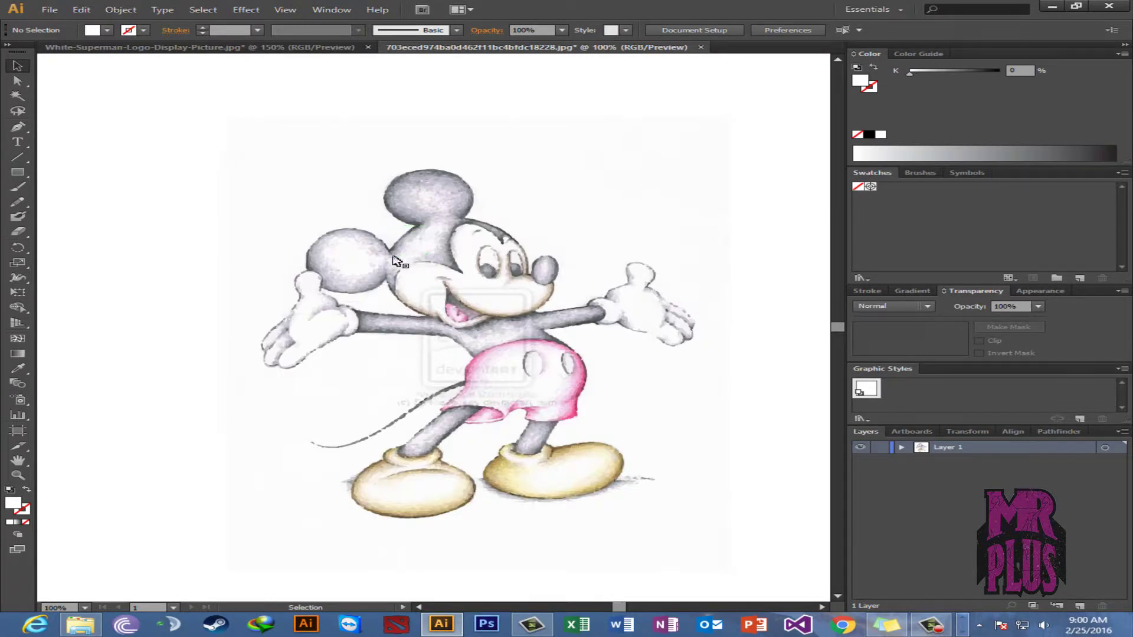
pyautogui.click(491, 282)
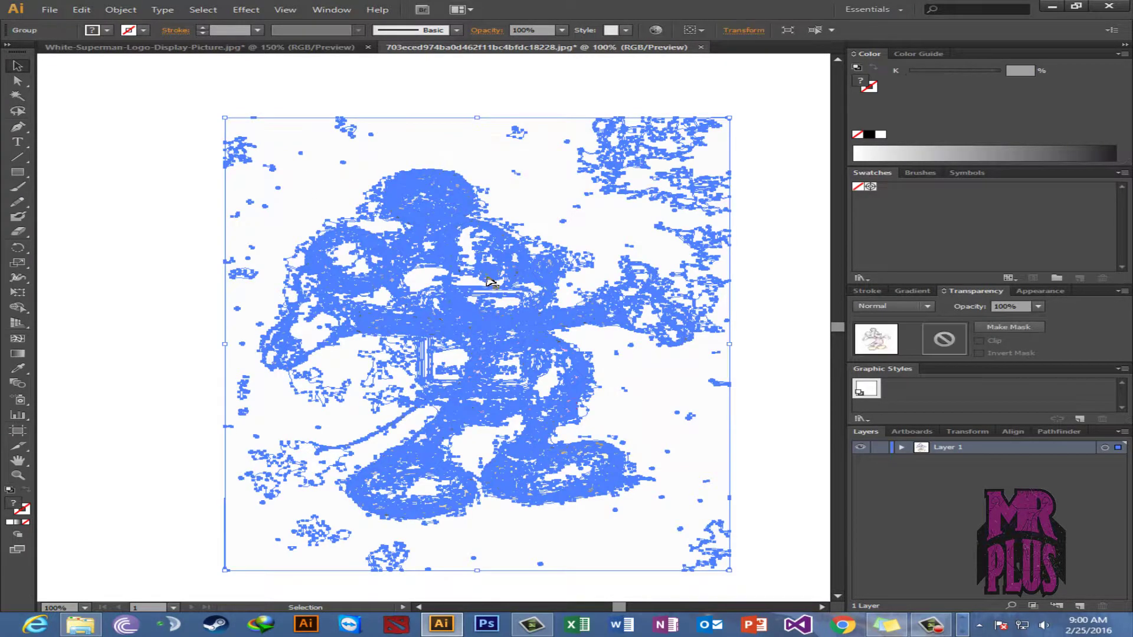
pyautogui.rightClick(464, 265)
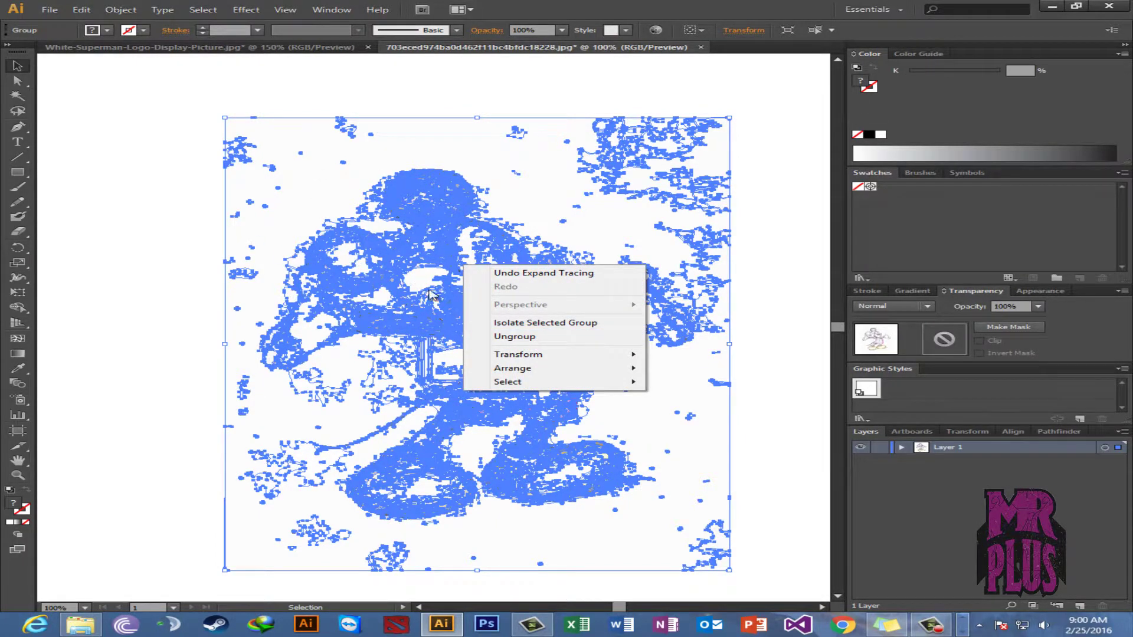
pyautogui.click(514, 339)
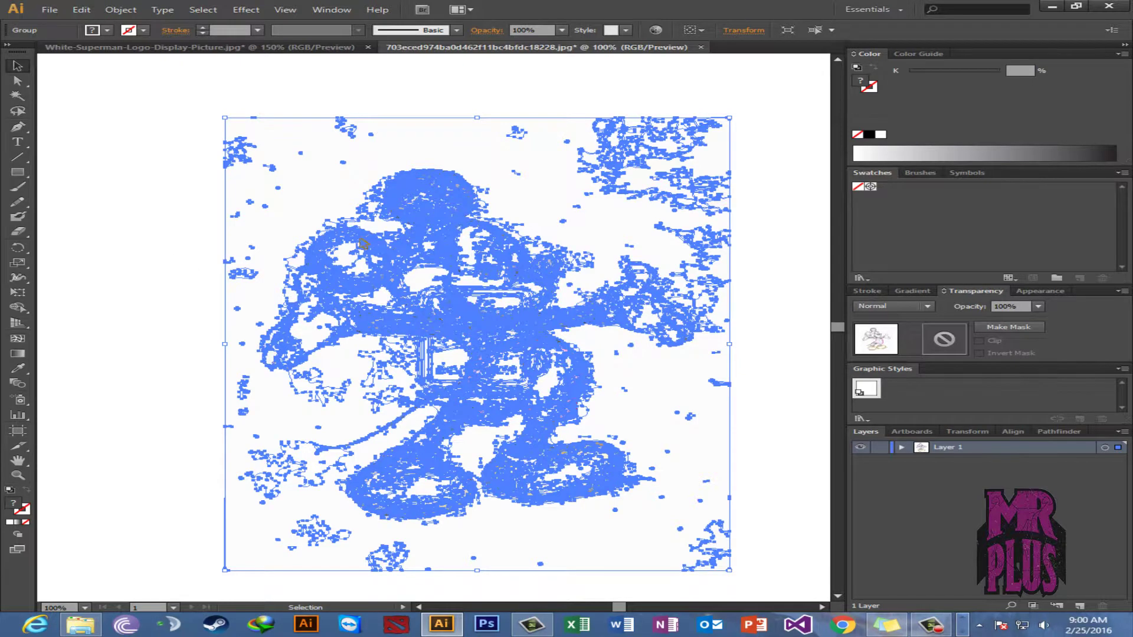
pyautogui.rightClick(363, 243)
pyautogui.rightClick(597, 293)
pyautogui.rightClick(480, 315)
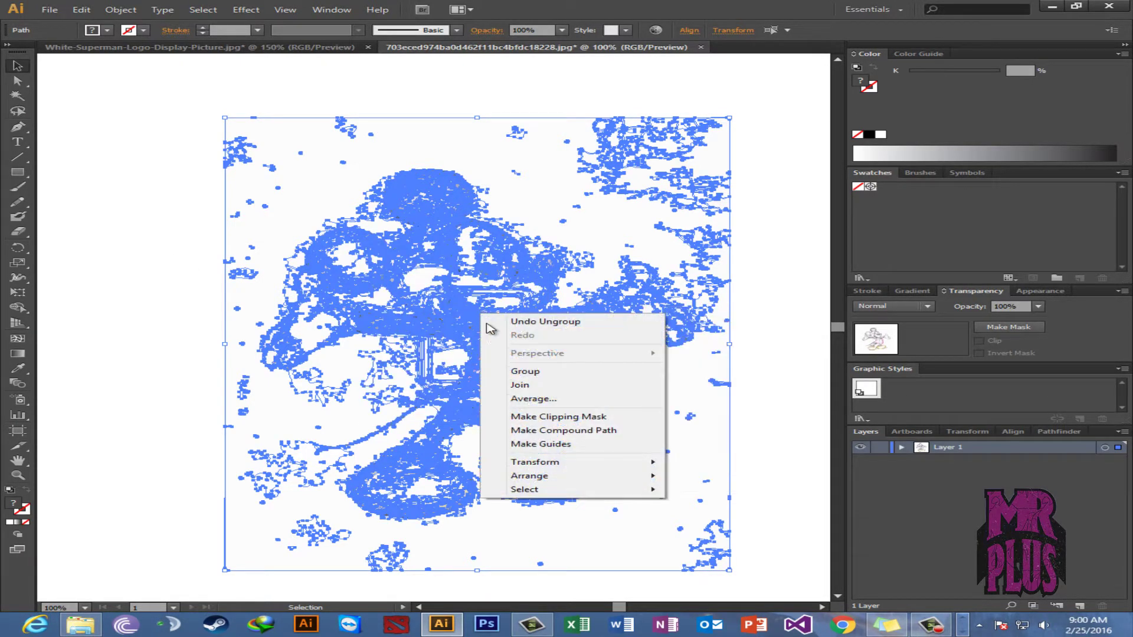
# - Deselect the ungrouped mouse paths
pyautogui.rightClick(457, 300)
pyautogui.click(168, 298)
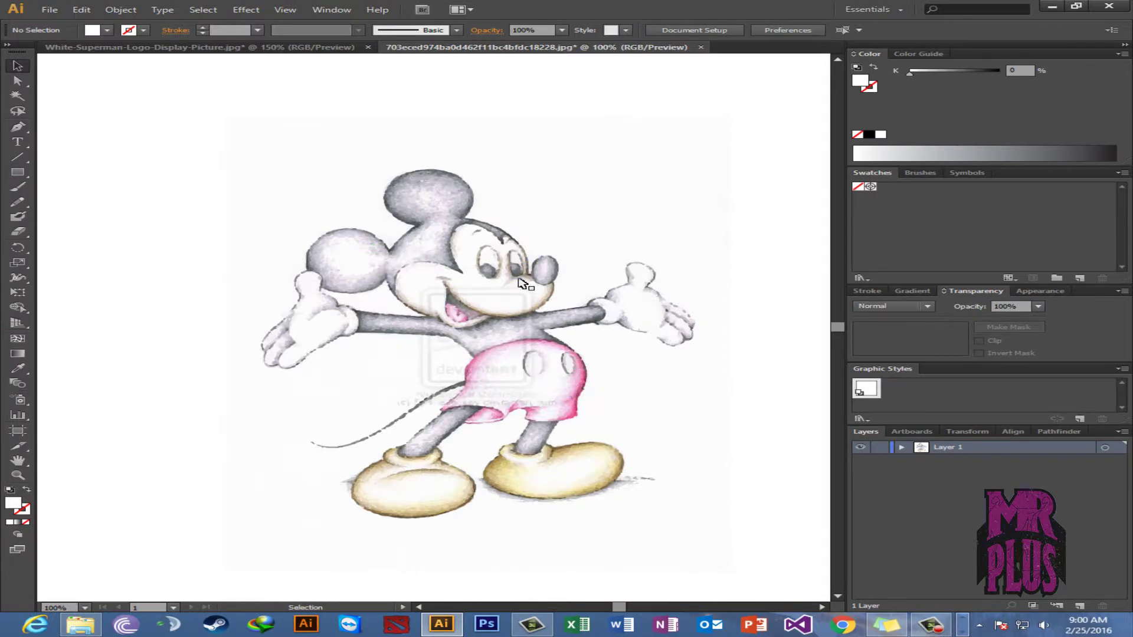
pyautogui.press('z')
pyautogui.click(425, 276)
pyautogui.click(456, 313)
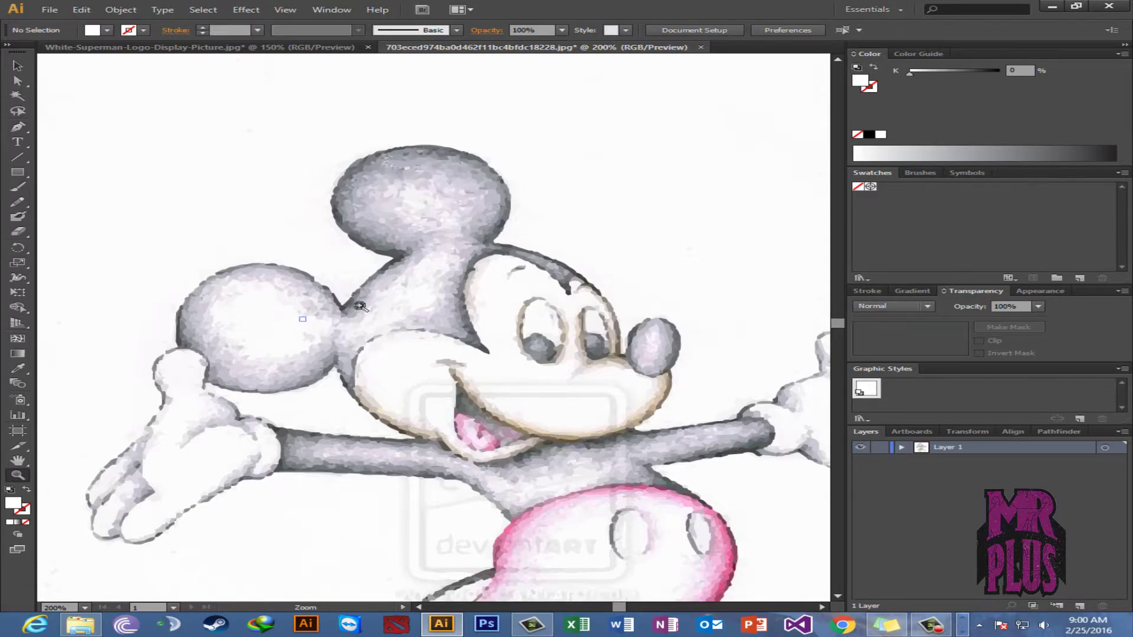
pyautogui.press('v')
pyautogui.click(294, 198)
pyautogui.moveTo(418, 286); pyautogui.dragTo(420, 320)
# - Select all the traced mouse paths and convert them into a Live Paint group
pyautogui.hotkey('ctrl', 'a')
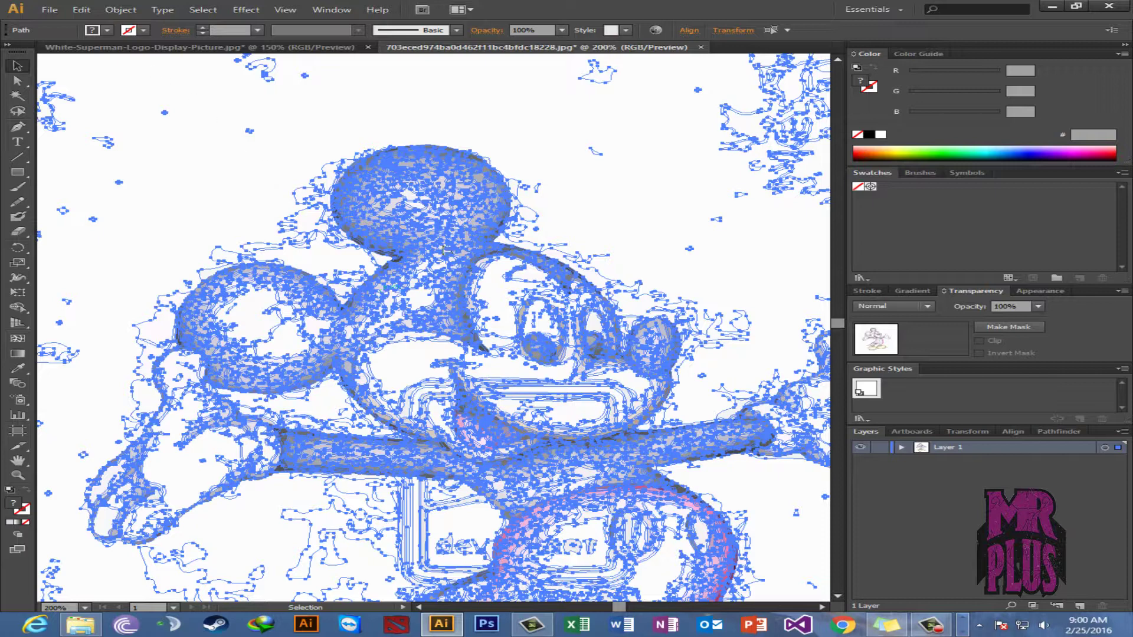
pyautogui.click(119, 11)
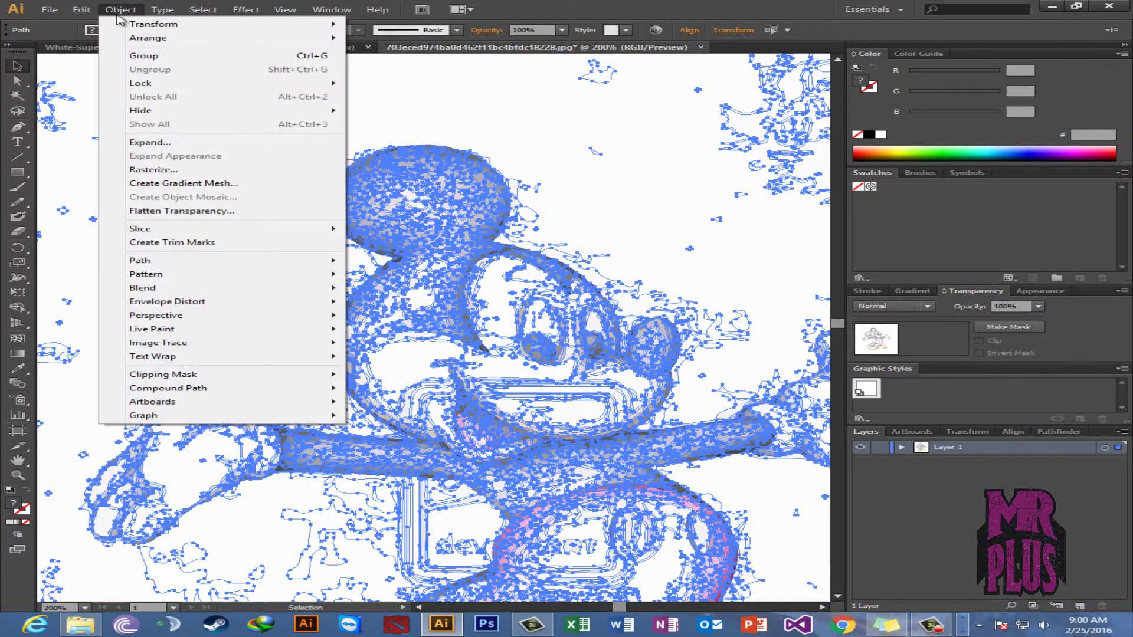
pyautogui.moveTo(218, 328)
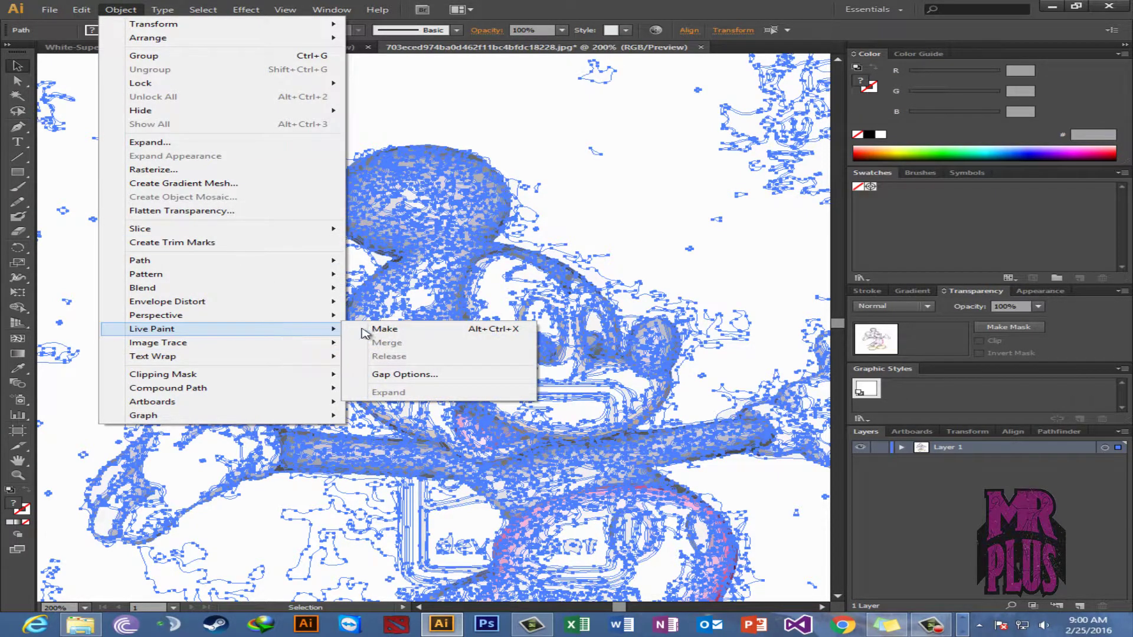
pyautogui.click(385, 332)
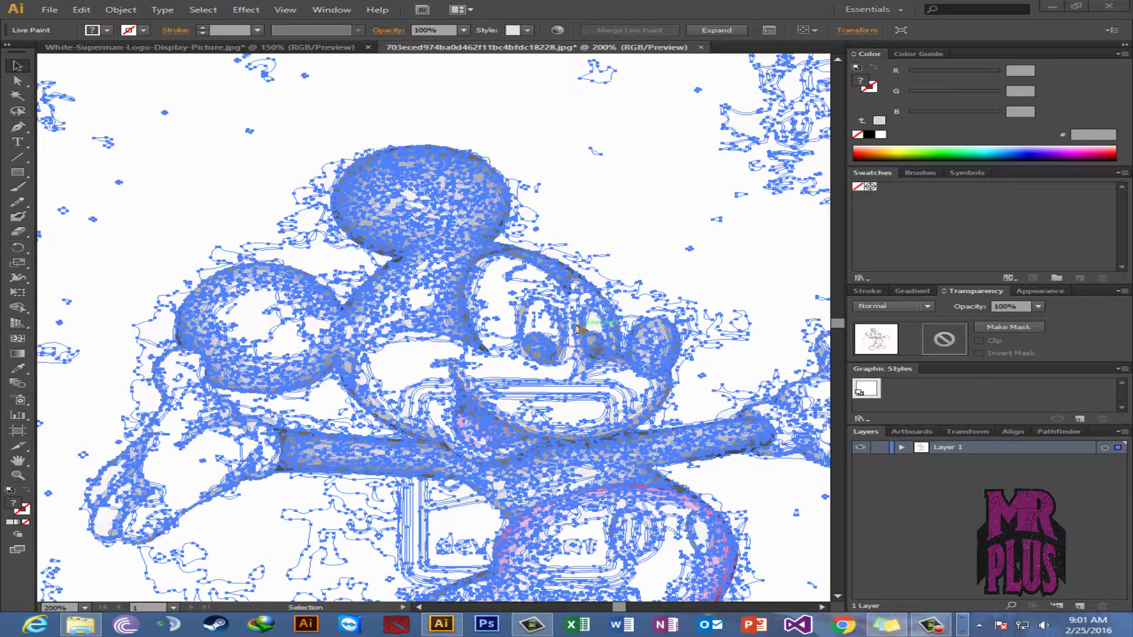
# - Set the Live Paint group's gap detection so that paint stops at Large Gaps, and deselect the artwork
pyautogui.click(121, 10)
pyautogui.moveTo(313, 331)
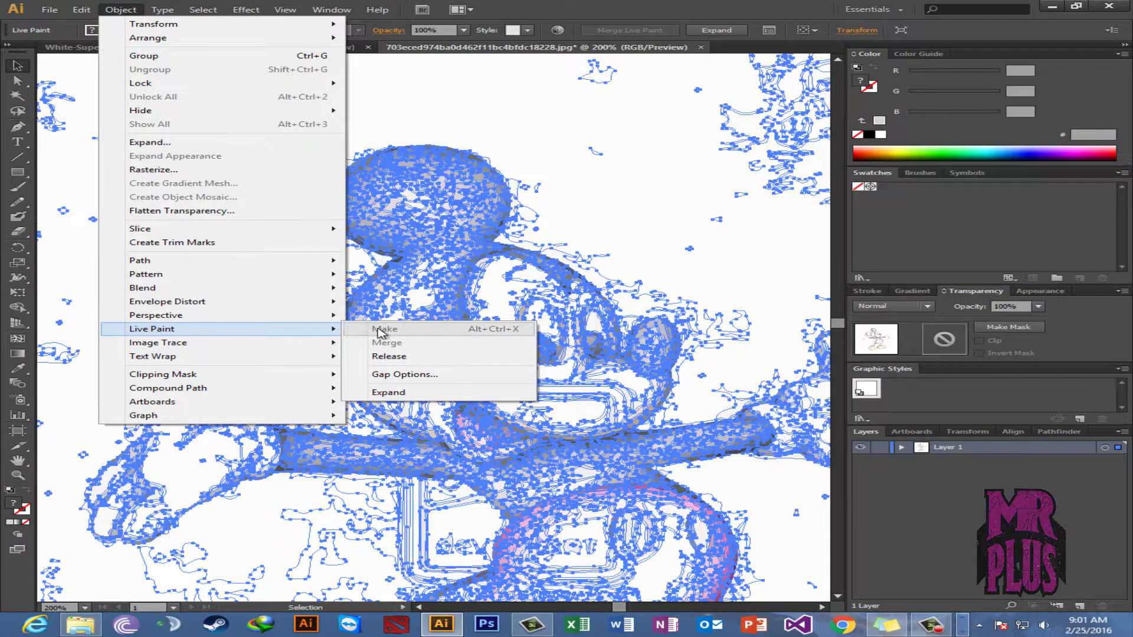
pyautogui.click(416, 375)
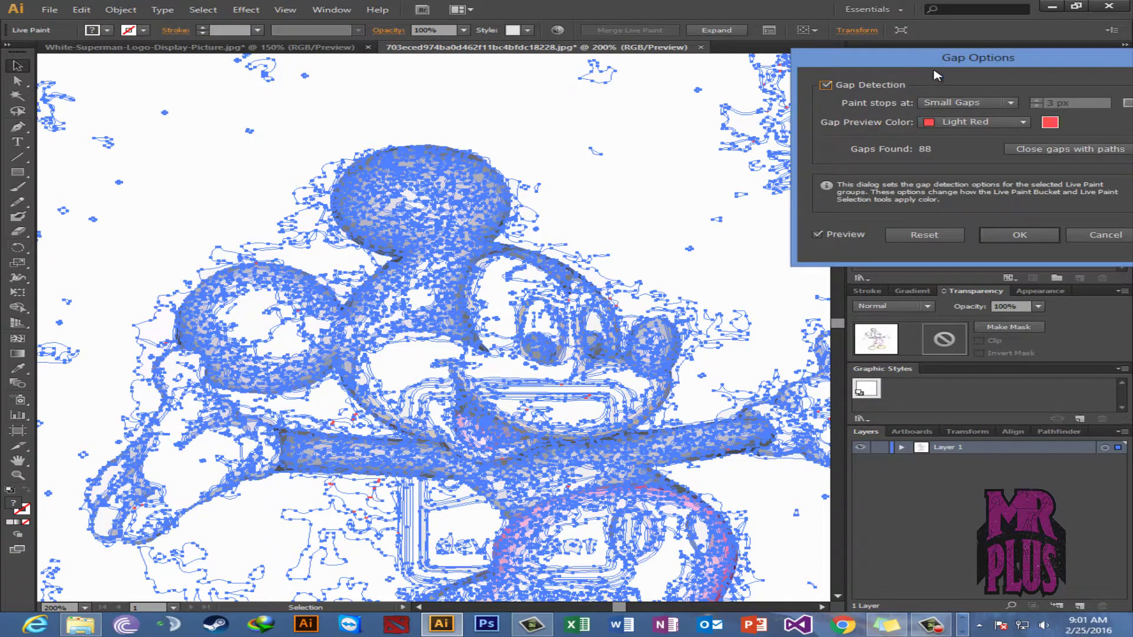
pyautogui.moveTo(937, 75); pyautogui.dragTo(746, 143)
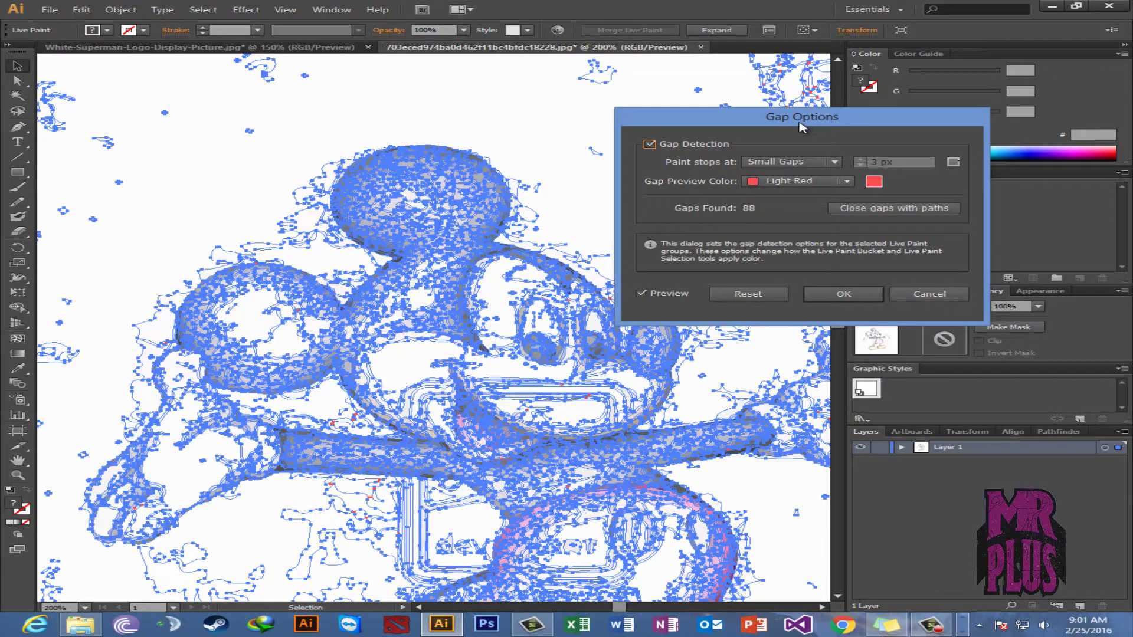
pyautogui.moveTo(743, 120); pyautogui.dragTo(937, 186)
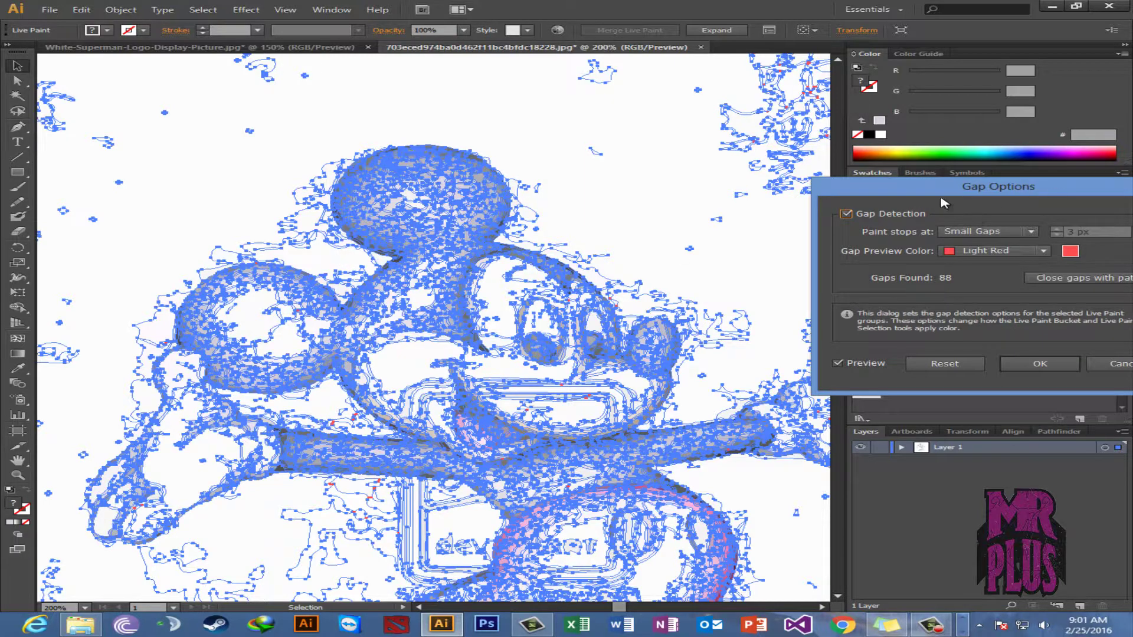
pyautogui.moveTo(943, 201); pyautogui.dragTo(892, 184)
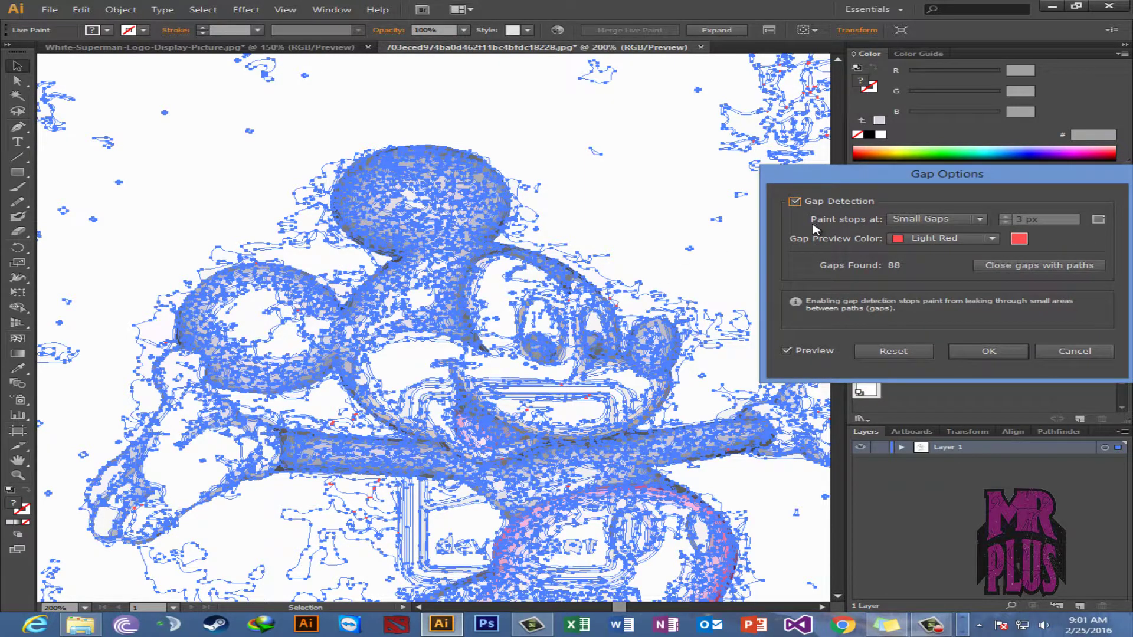
pyautogui.click(944, 219)
pyautogui.click(928, 259)
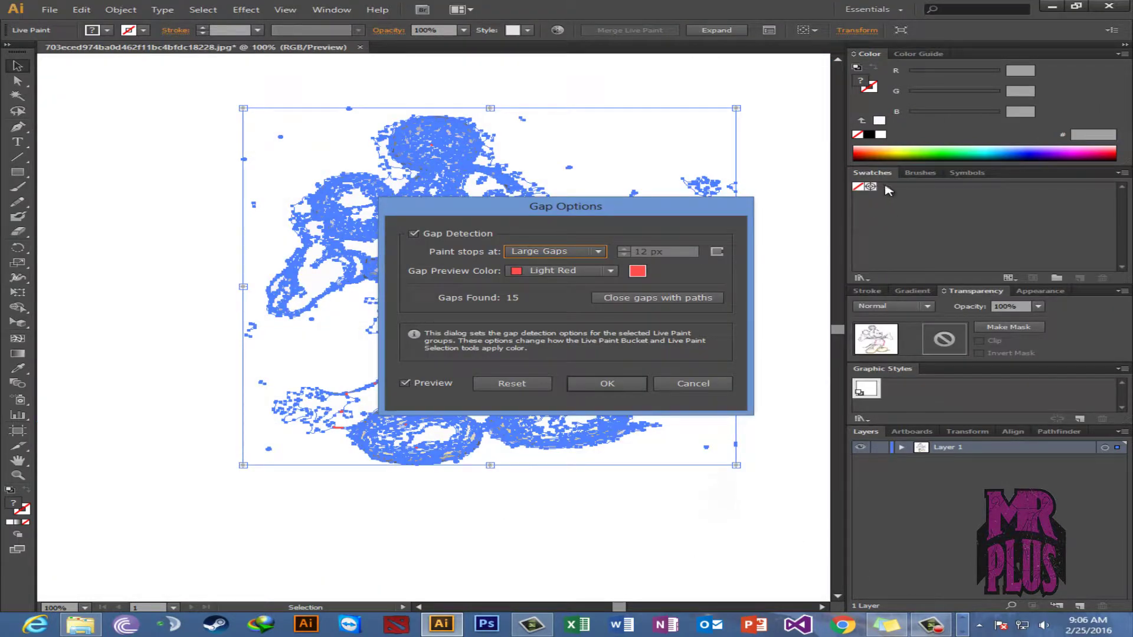
pyautogui.moveTo(561, 211); pyautogui.dragTo(869, 216)
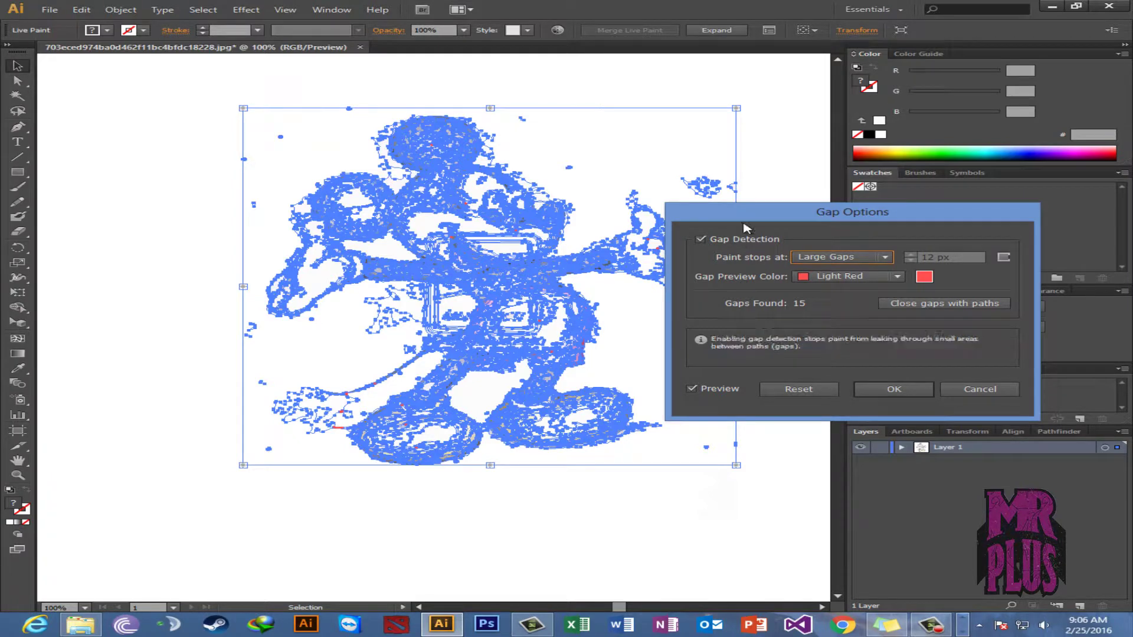
pyautogui.click(894, 389)
pyautogui.click(161, 175)
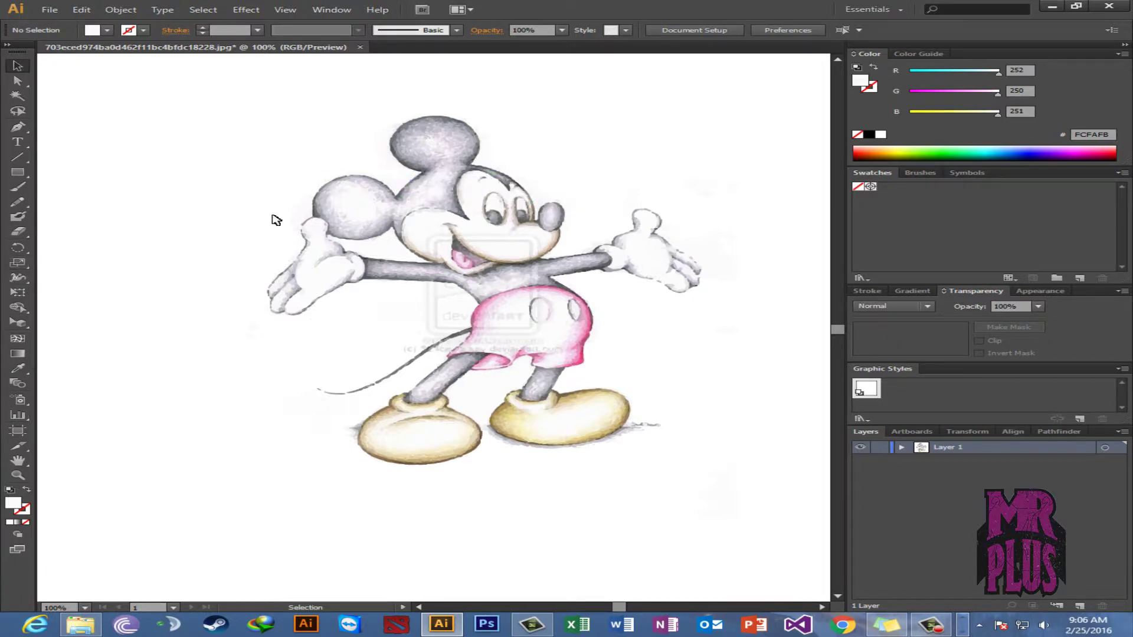
# - Fill regions of the mouse's two ears and head with dark blue (RGB 3, 0, 156) using the Live Paint Bucket
pyautogui.click(20, 308)
pyautogui.click(19, 308)
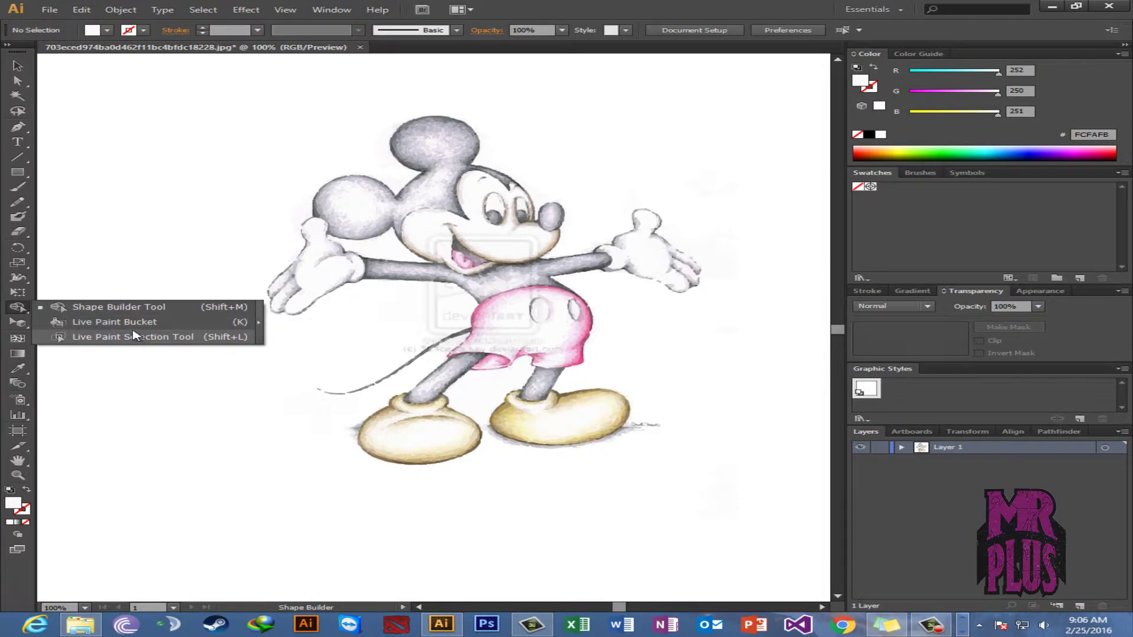
pyautogui.click(104, 323)
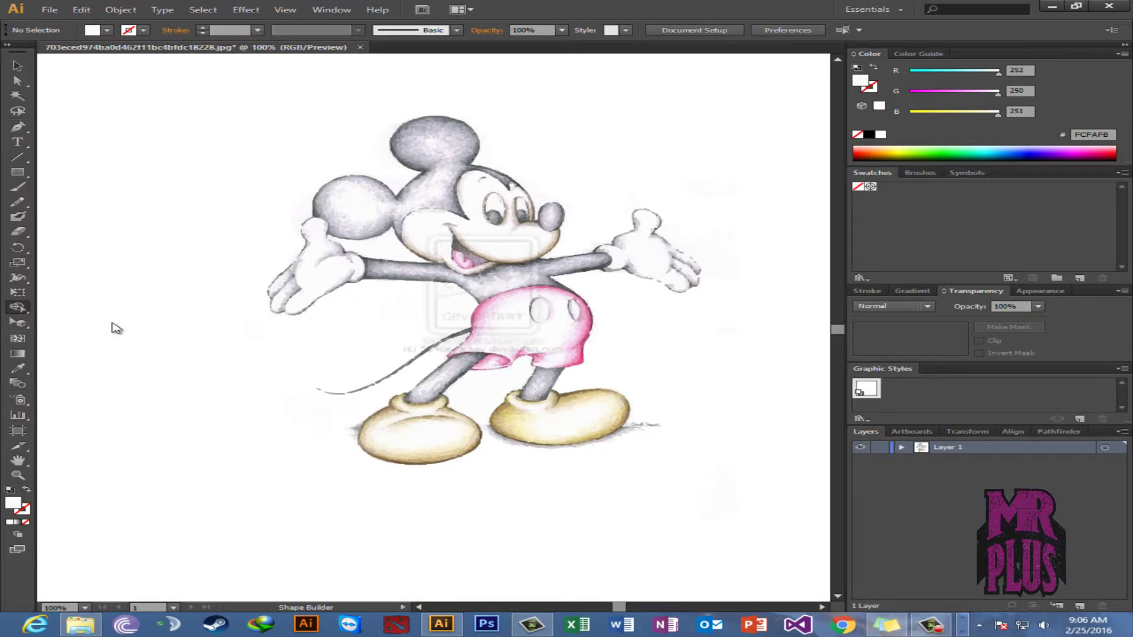
pyautogui.click(1016, 151)
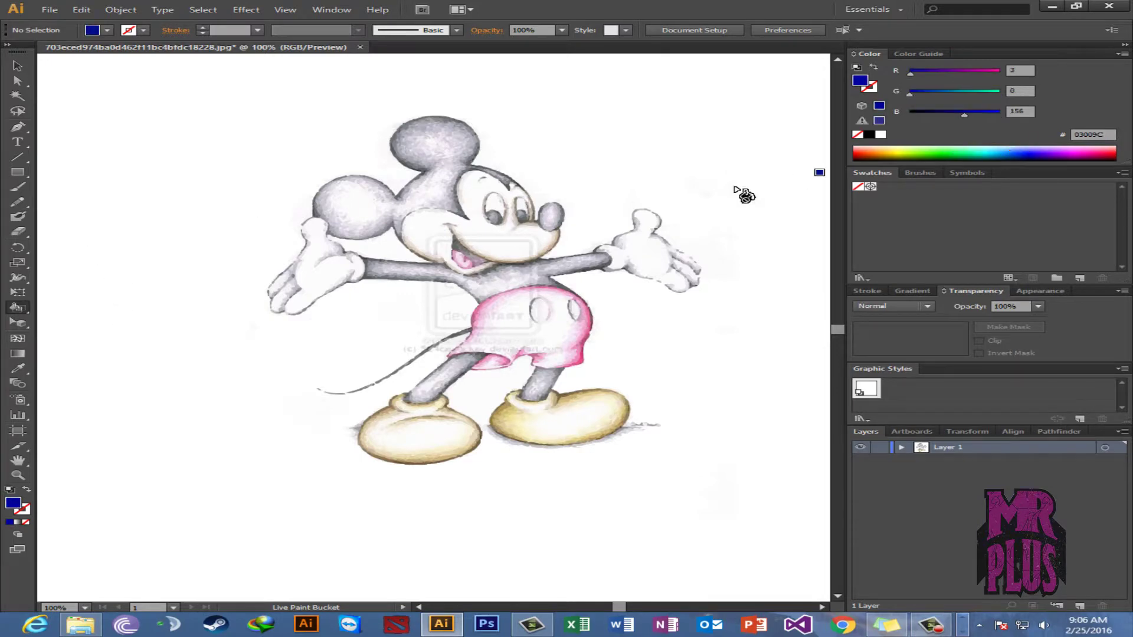
pyautogui.click(377, 190)
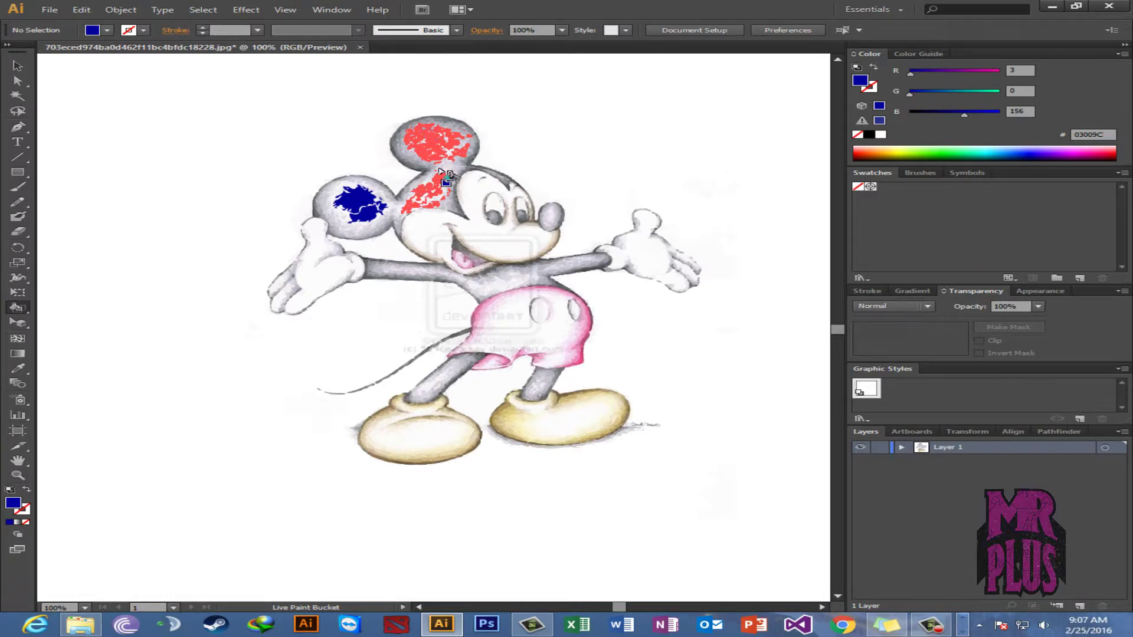
pyautogui.click(426, 137)
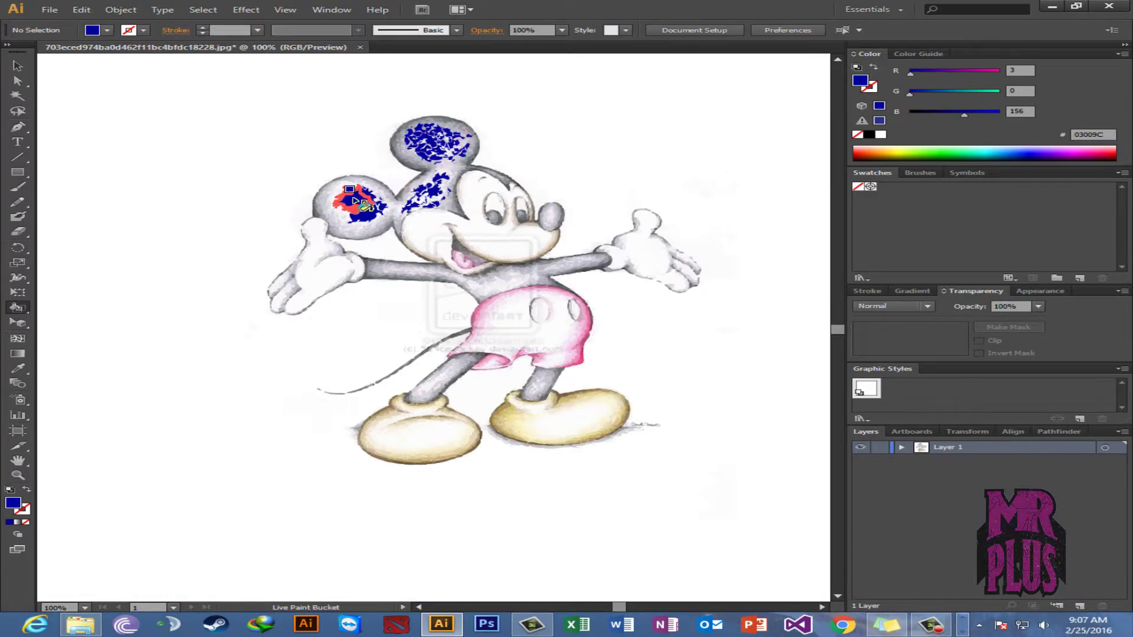
# - Undo the last blue fill on the mouse's upper ear and head
pyautogui.press('v')
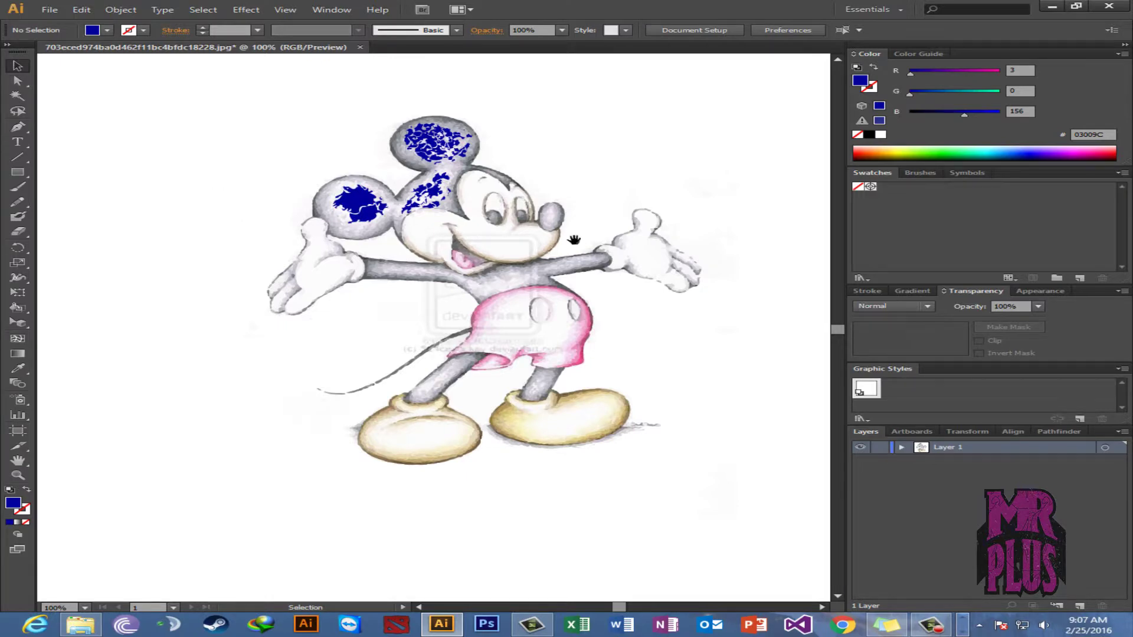
pyautogui.moveTo(577, 240); pyautogui.dragTo(566, 290)
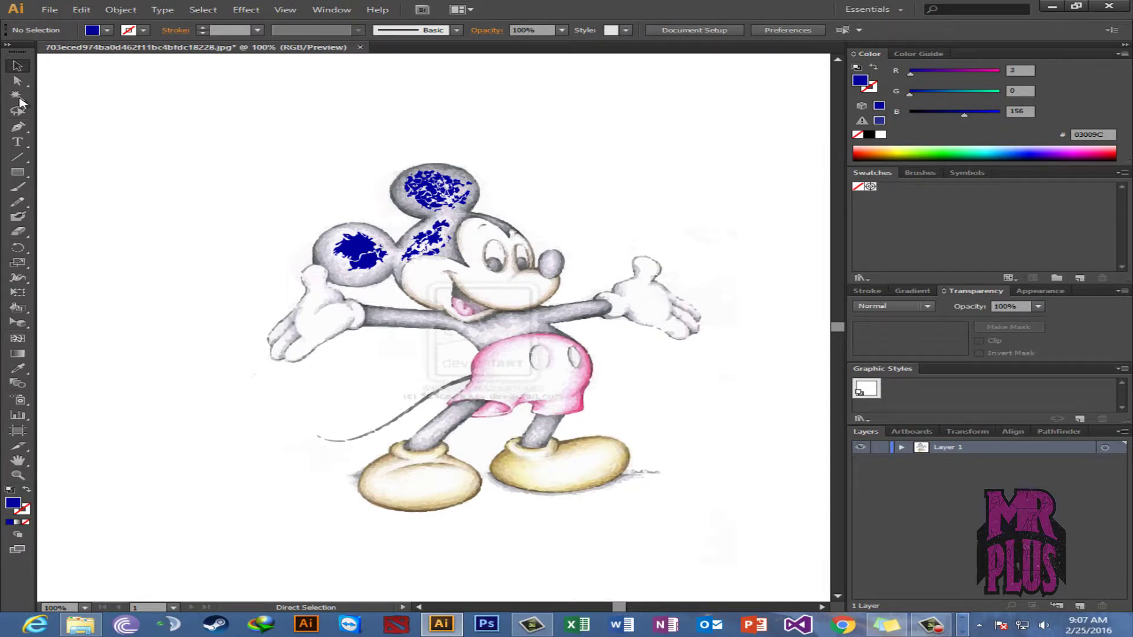
pyautogui.hotkey('ctrl', 'z')
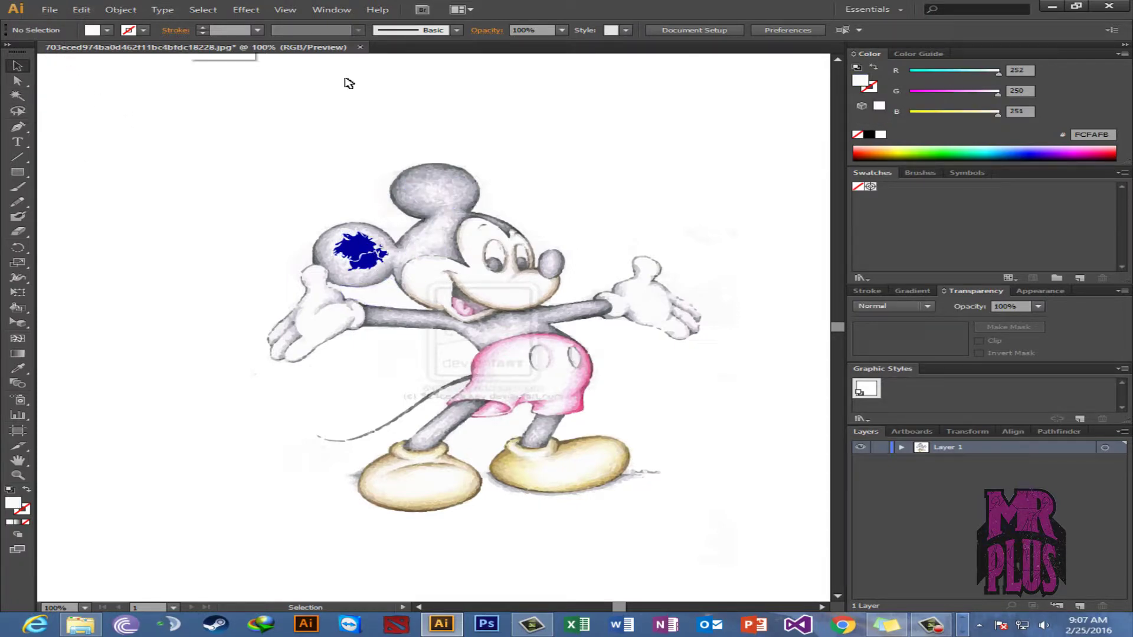
# - Close the painted mouse document and reopen the original mouse drawing from the RasterToVectorProject folder
pyautogui.click(360, 48)
pyautogui.click(654, 328)
pyautogui.click(51, 10)
pyautogui.click(77, 53)
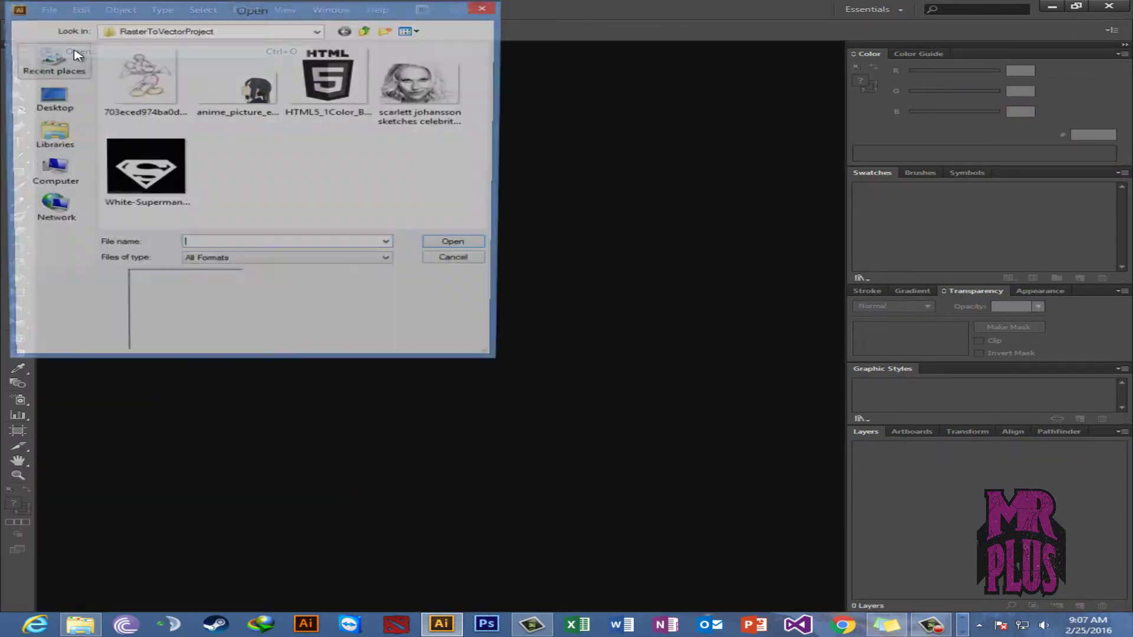
pyautogui.doubleClick(141, 89)
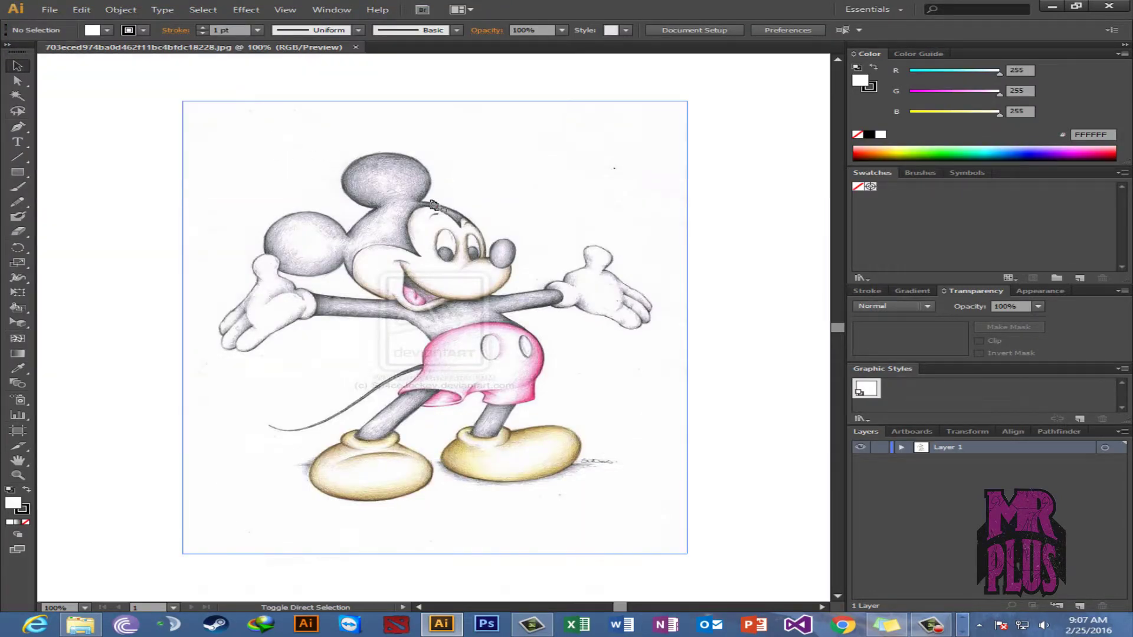
# - Deselect the mouse image and lock Layer 1
pyautogui.click(431, 204)
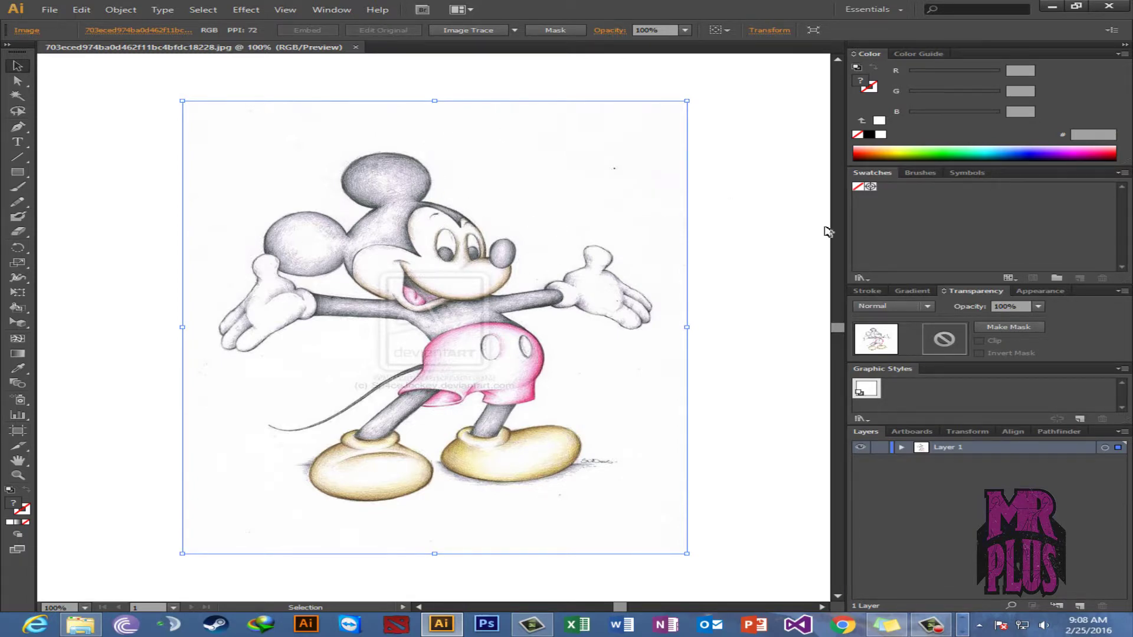
pyautogui.click(749, 207)
pyautogui.click(351, 278)
pyautogui.click(879, 449)
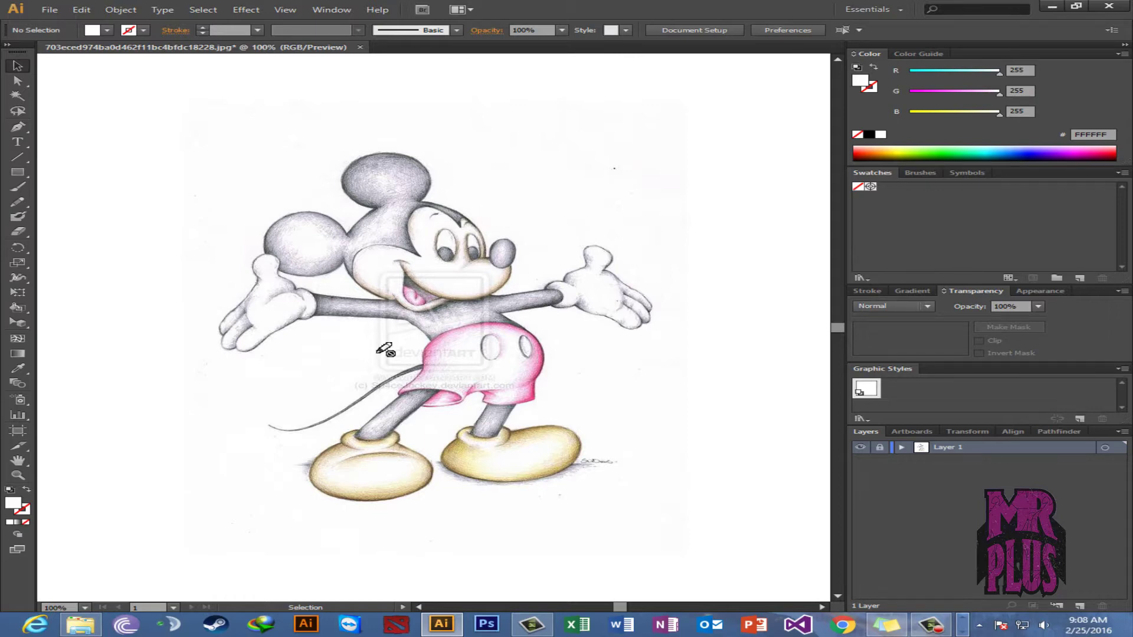
# - Dim the images on Layer 1 to 50% and add a new layer above it
pyautogui.doubleClick(1085, 455)
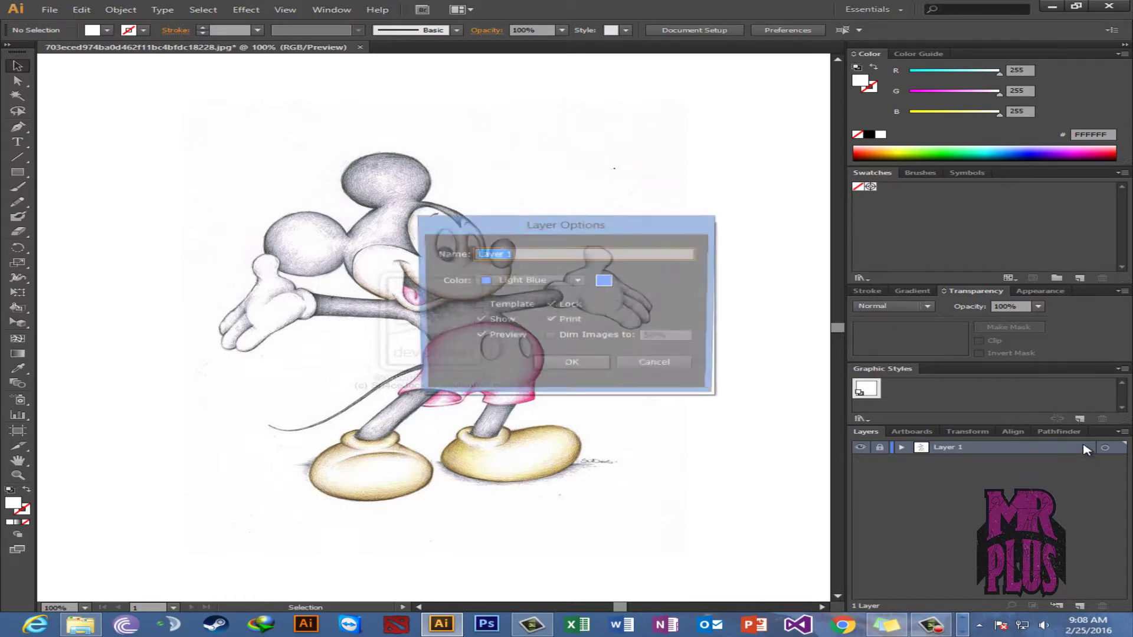
pyautogui.click(567, 340)
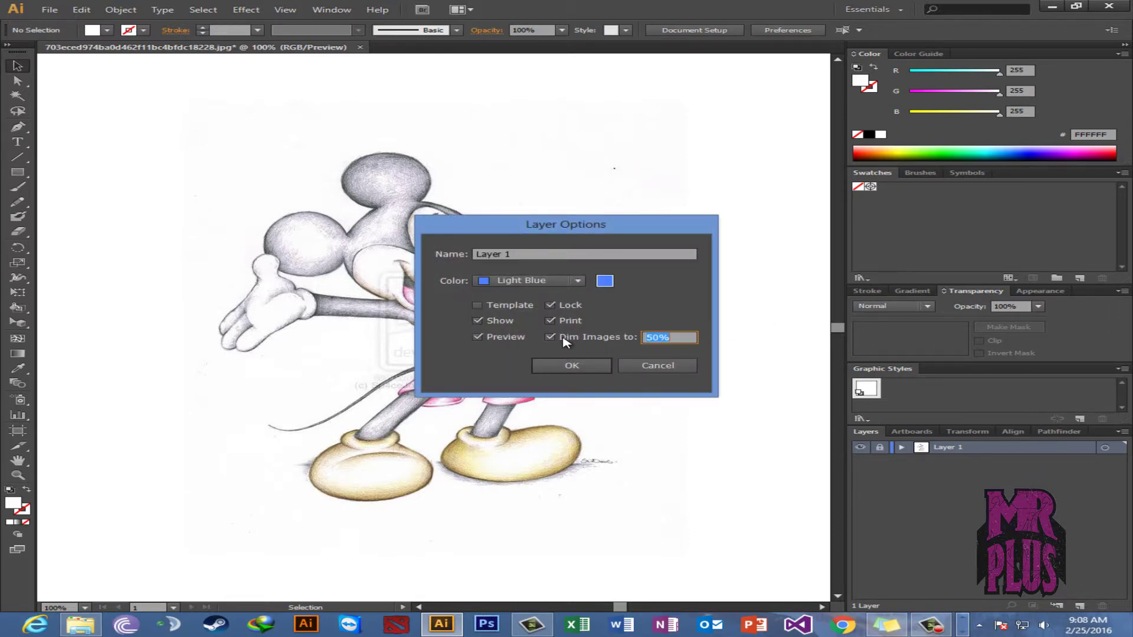
pyautogui.click(571, 366)
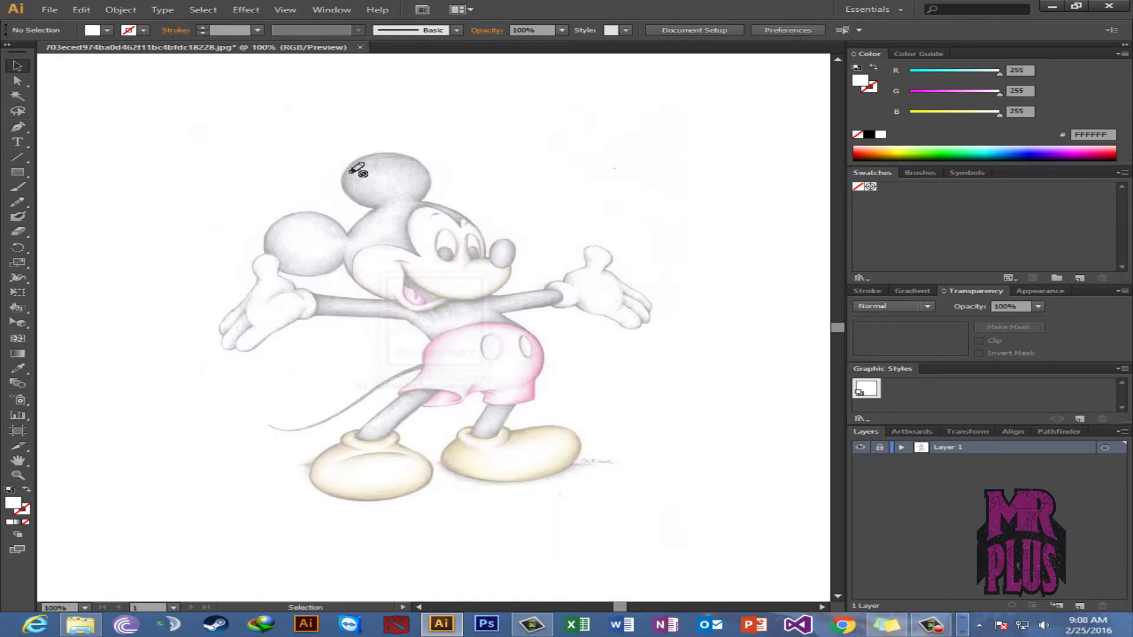
pyautogui.click(1080, 607)
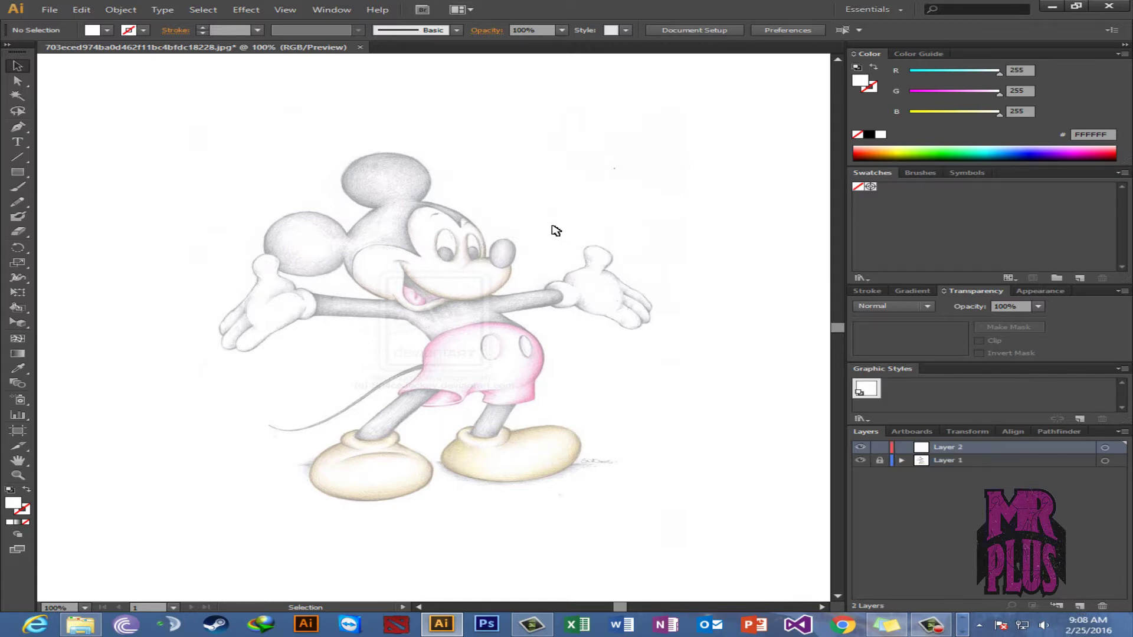
# - Activate the Pen tool with its related tools in a floating panel, and set no fill with a white stroke
pyautogui.press('z')
pyautogui.click(413, 185)
pyautogui.click(466, 315)
pyautogui.press('space')
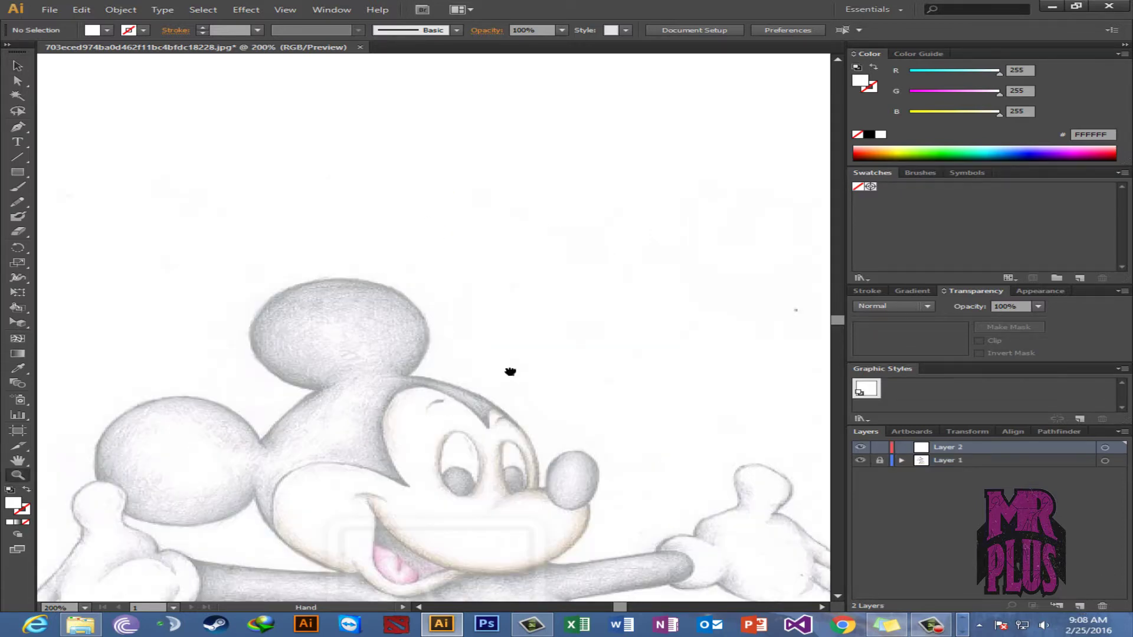
pyautogui.moveTo(510, 372); pyautogui.dragTo(593, 249)
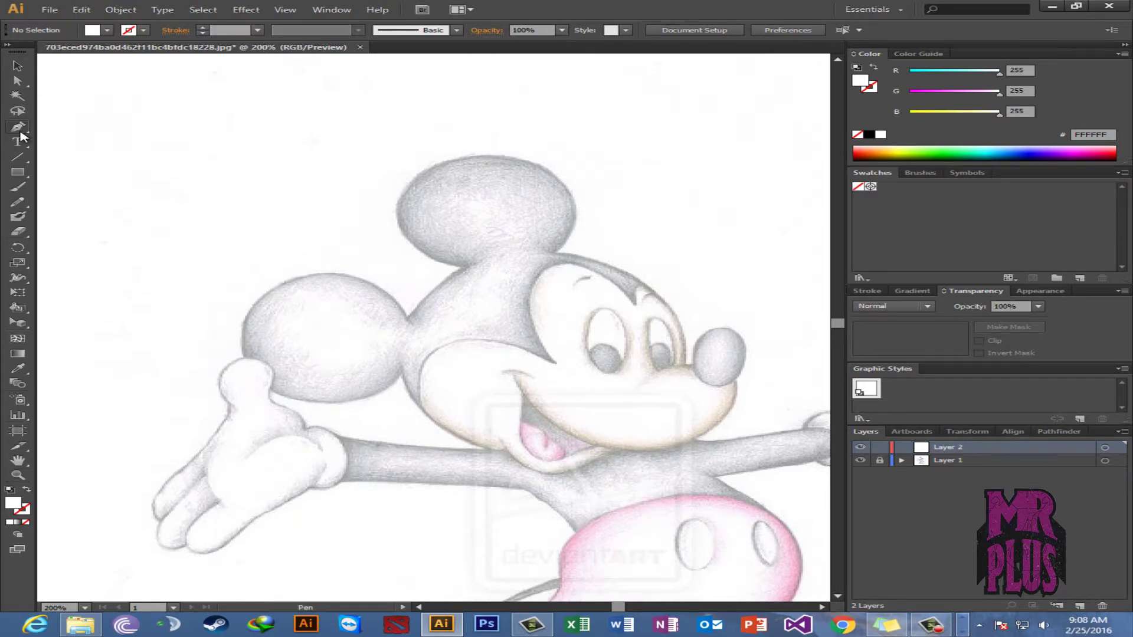
pyautogui.moveTo(17, 126); pyautogui.dragTo(157, 130)
pyautogui.moveTo(263, 134); pyautogui.dragTo(266, 132)
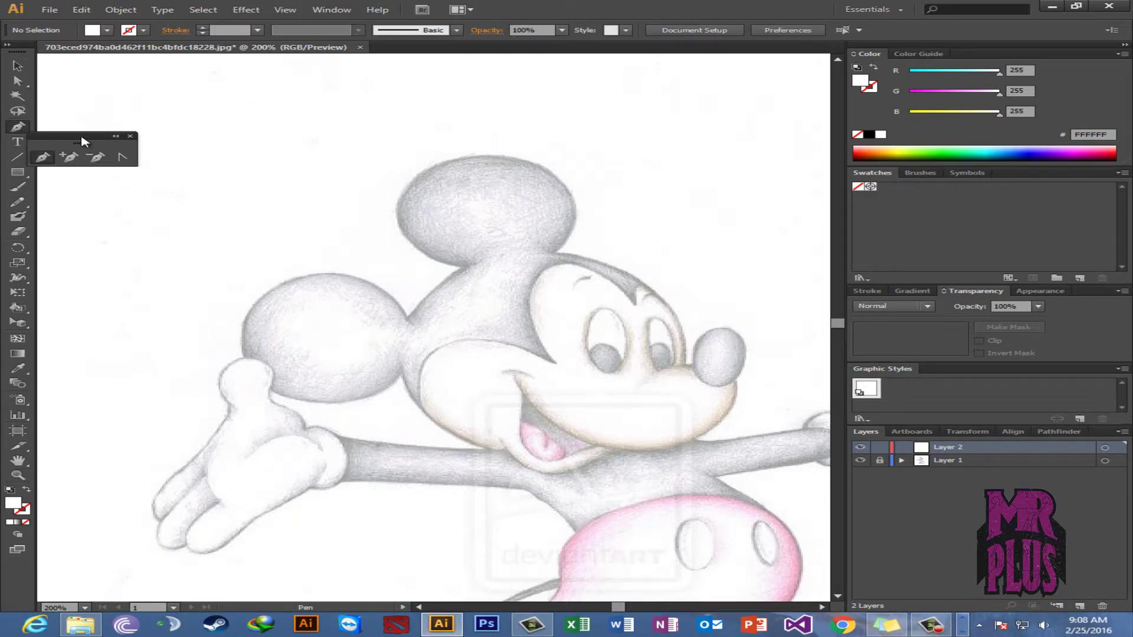
pyautogui.moveTo(83, 136); pyautogui.dragTo(157, 97)
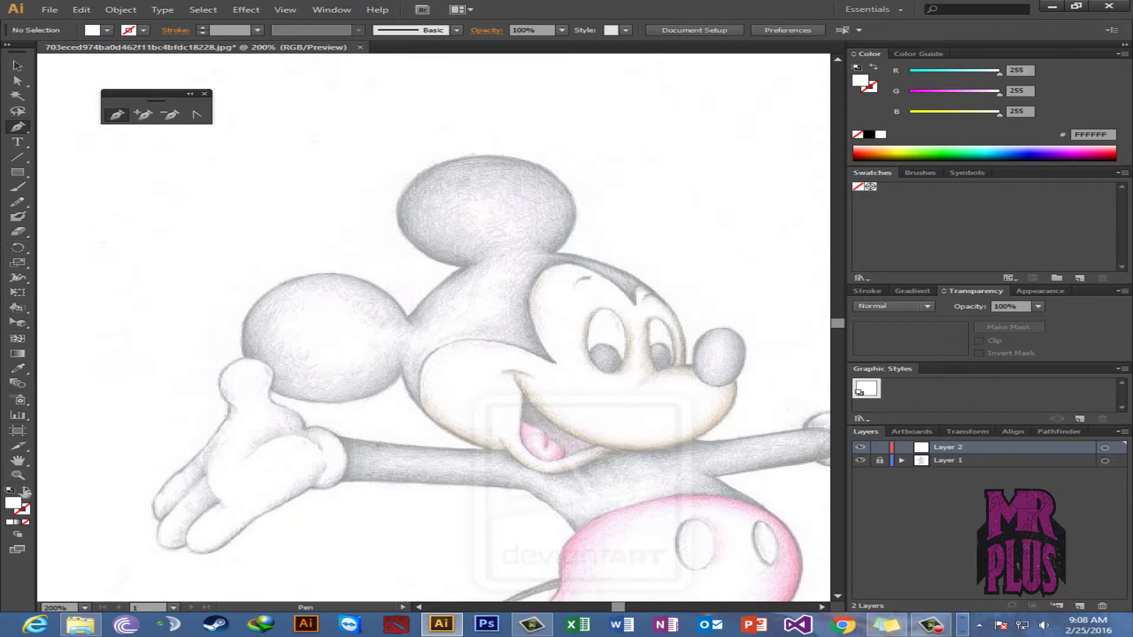
pyautogui.click(28, 491)
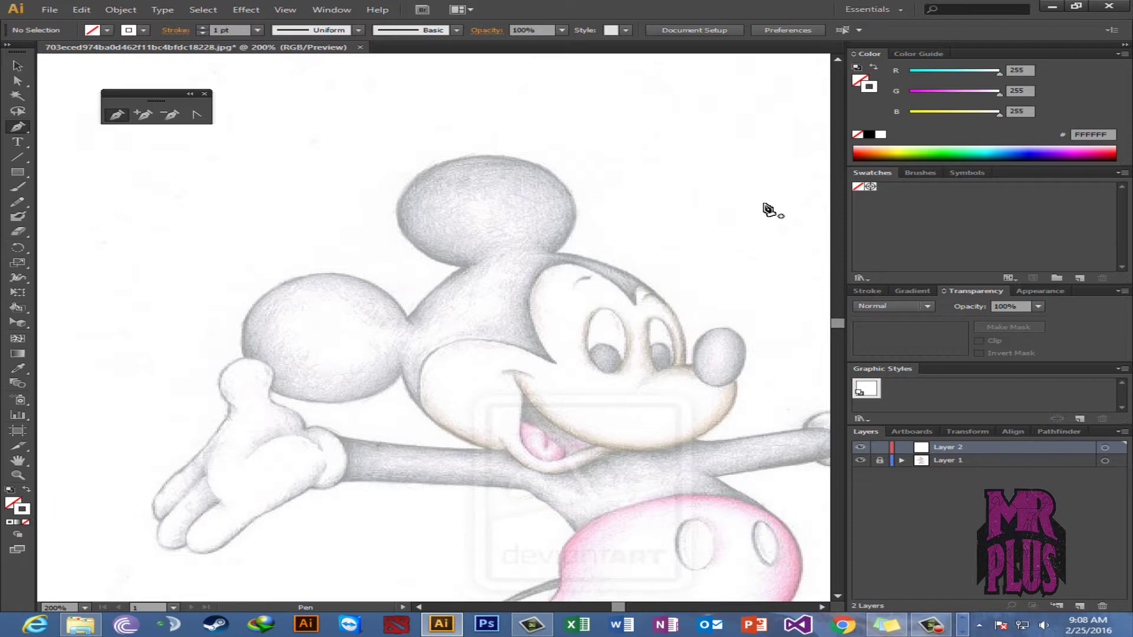
# - Set a black 3 pt stroke and trace the curved head edge between the two ears with the Pen tool
pyautogui.click(870, 135)
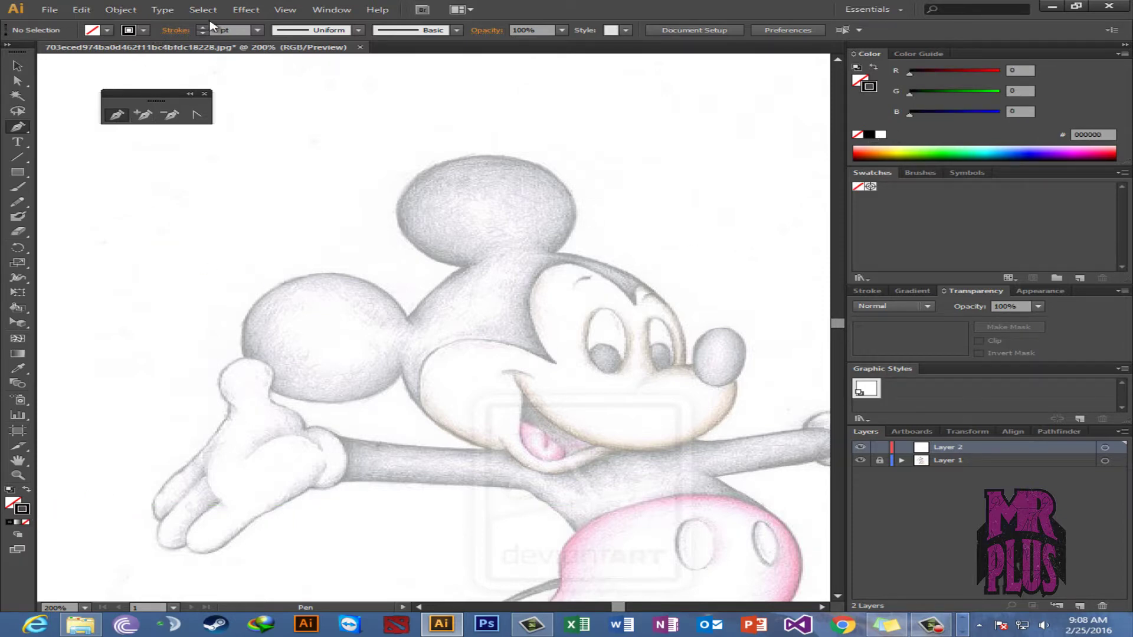
pyautogui.click(204, 26)
pyautogui.click(408, 320)
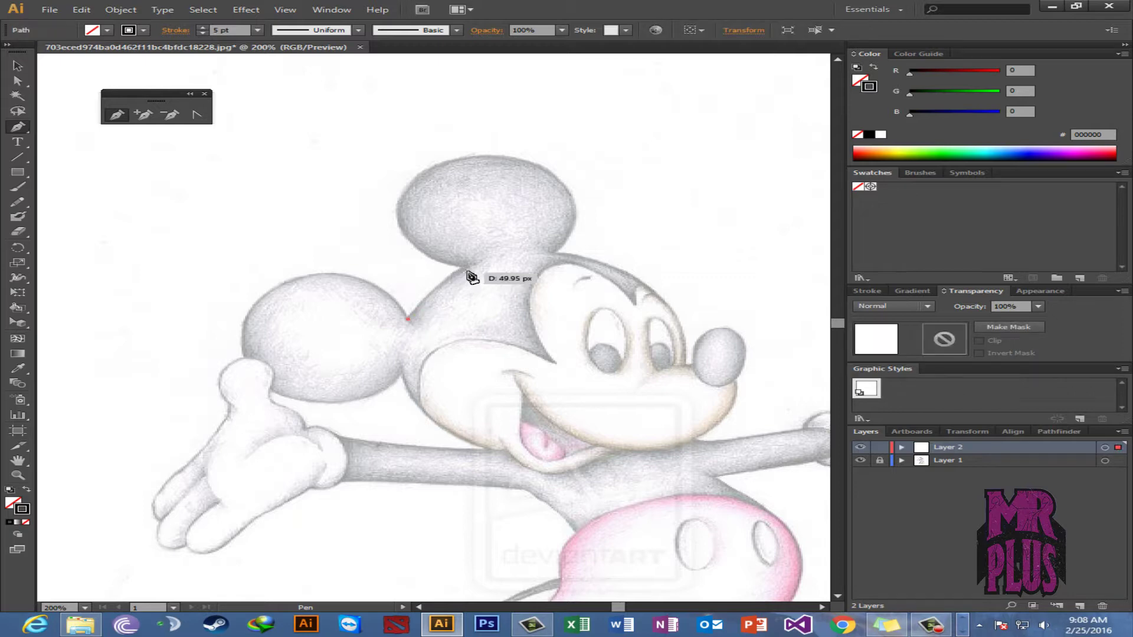
pyautogui.click(470, 269)
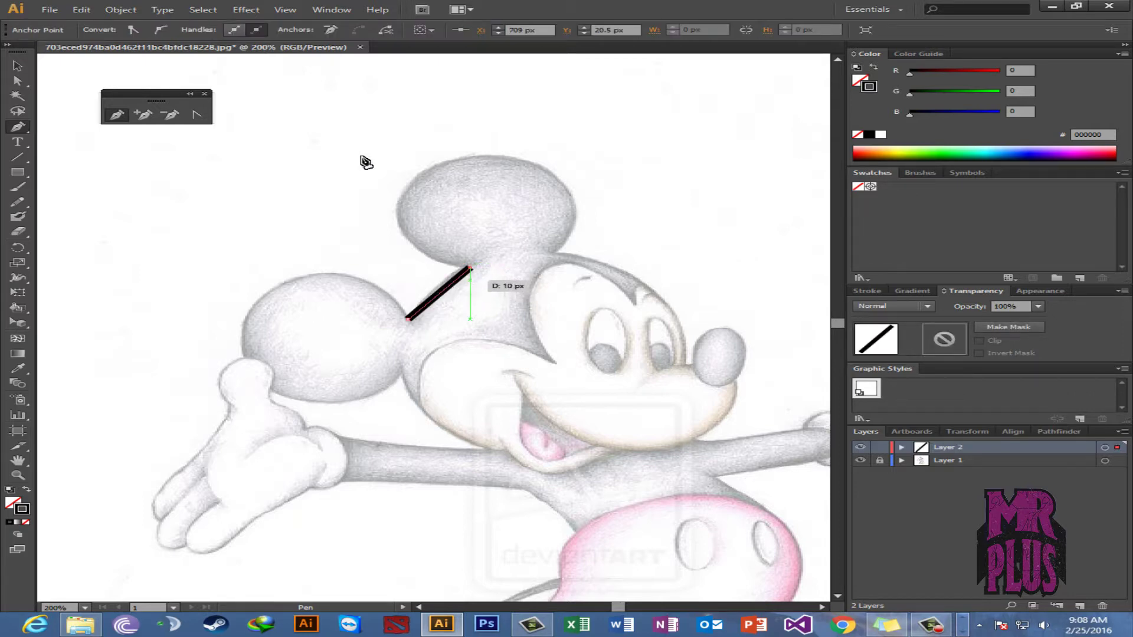
pyautogui.hotkey('ctrl', 'z')
pyautogui.click(202, 34)
pyautogui.click(202, 33)
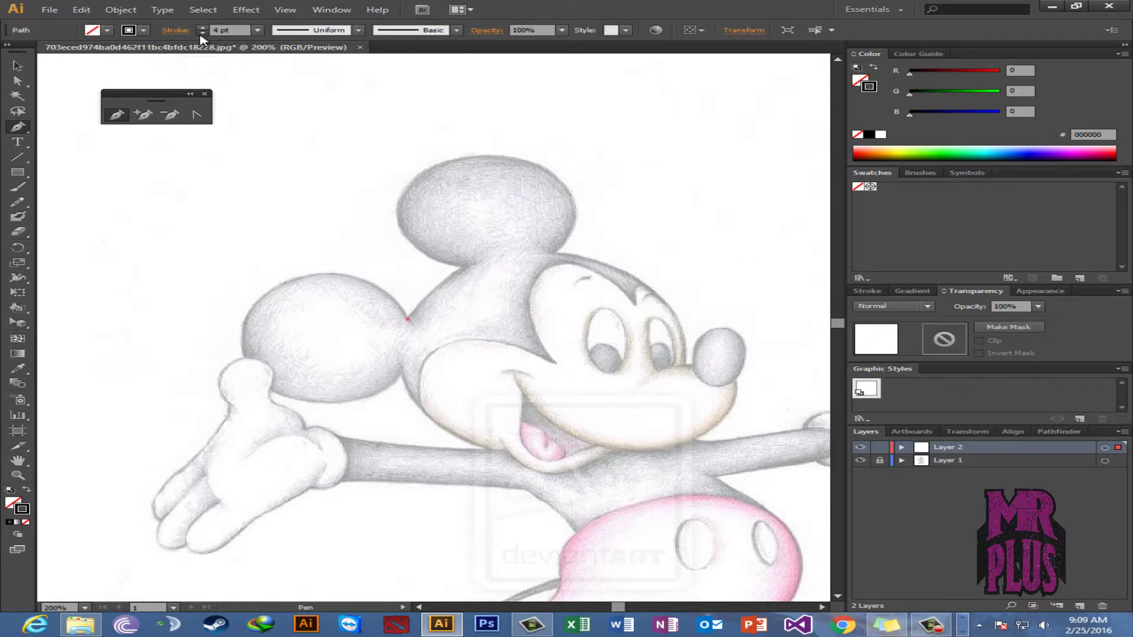
pyautogui.moveTo(467, 268); pyautogui.dragTo(476, 265)
pyautogui.moveTo(486, 260); pyautogui.dragTo(486, 260)
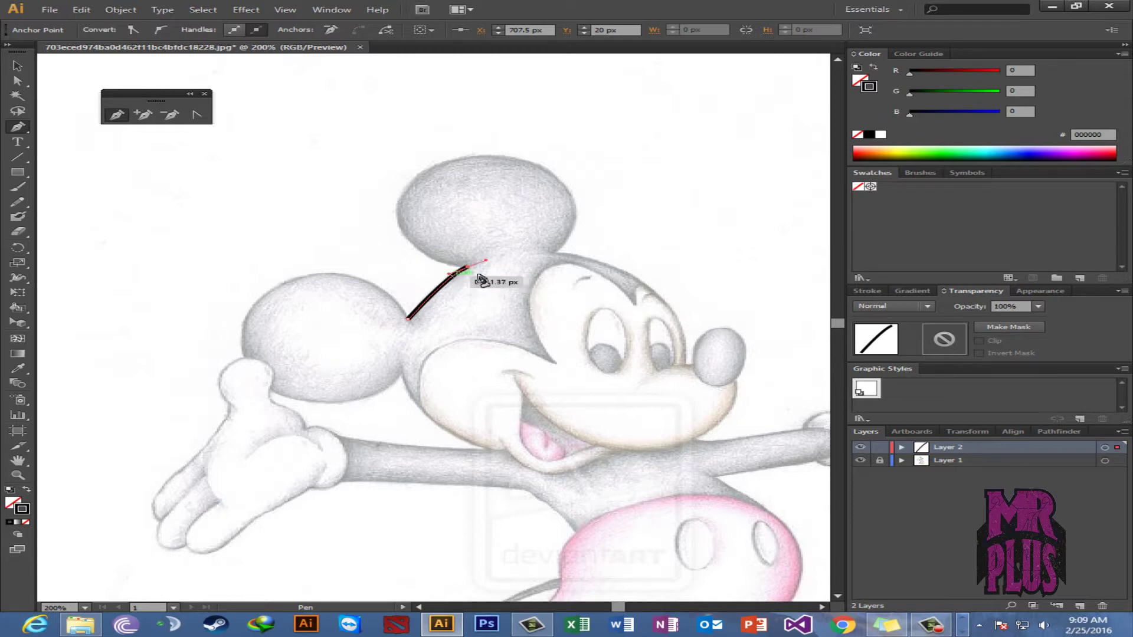
# - Try to reshape the new curve by moving its end point's direction handle, and undo the change
pyautogui.press('ctrl')
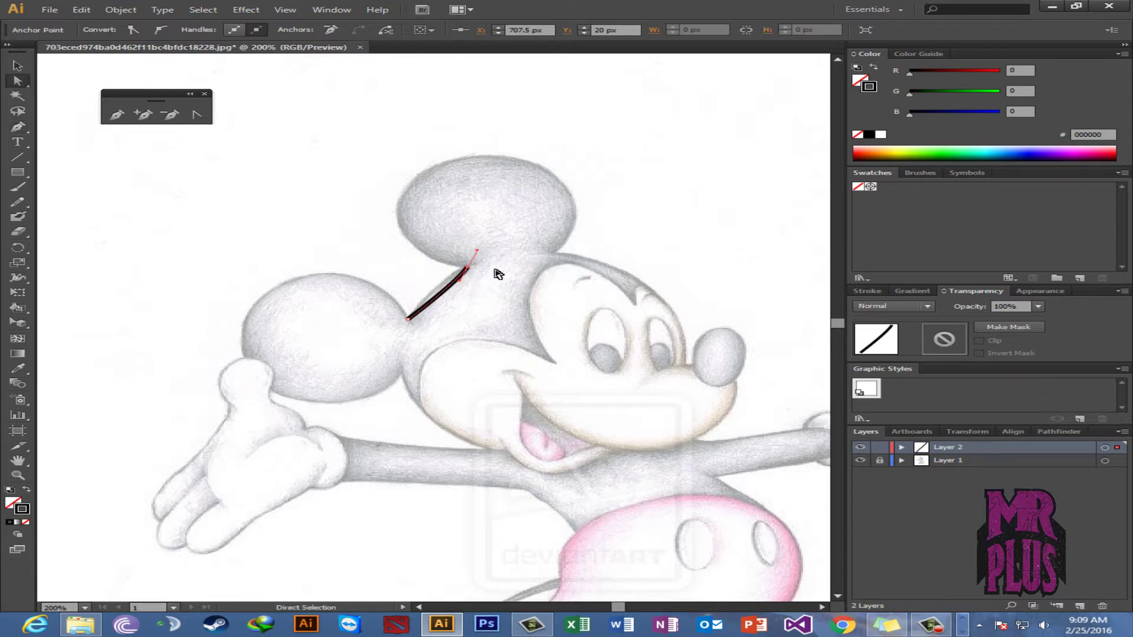
pyautogui.press('v')
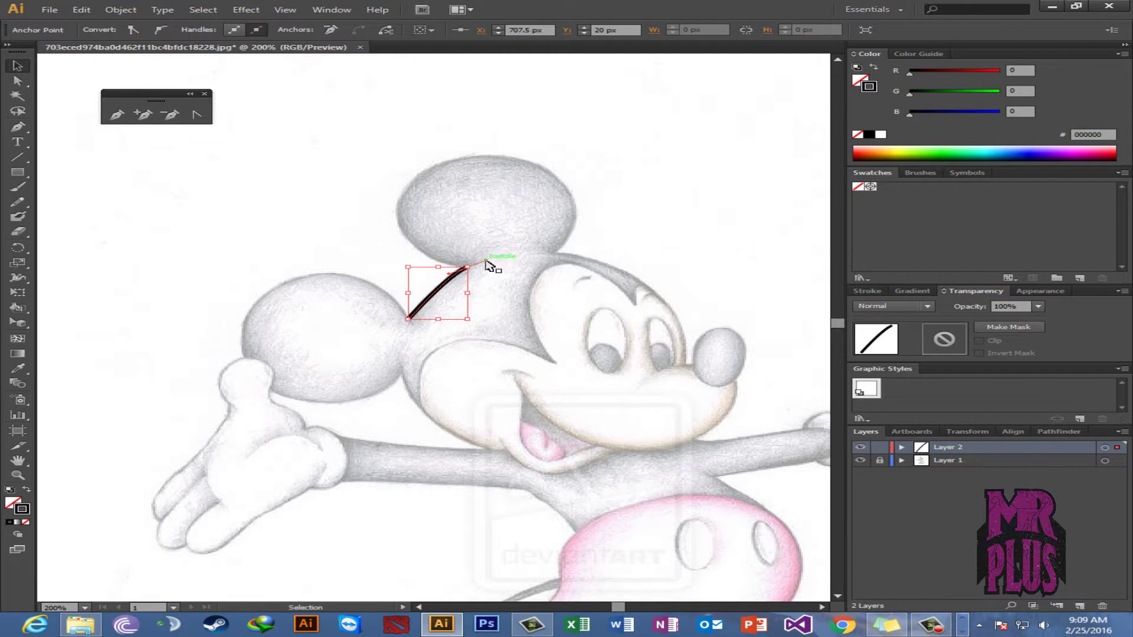
pyautogui.moveTo(483, 254); pyautogui.dragTo(477, 253)
pyautogui.hotkey('ctrl', 'z')
# - Make the curve's upper end a corner and trace the upper ear's outline over to its far side with two curved anchor points
pyautogui.click(117, 114)
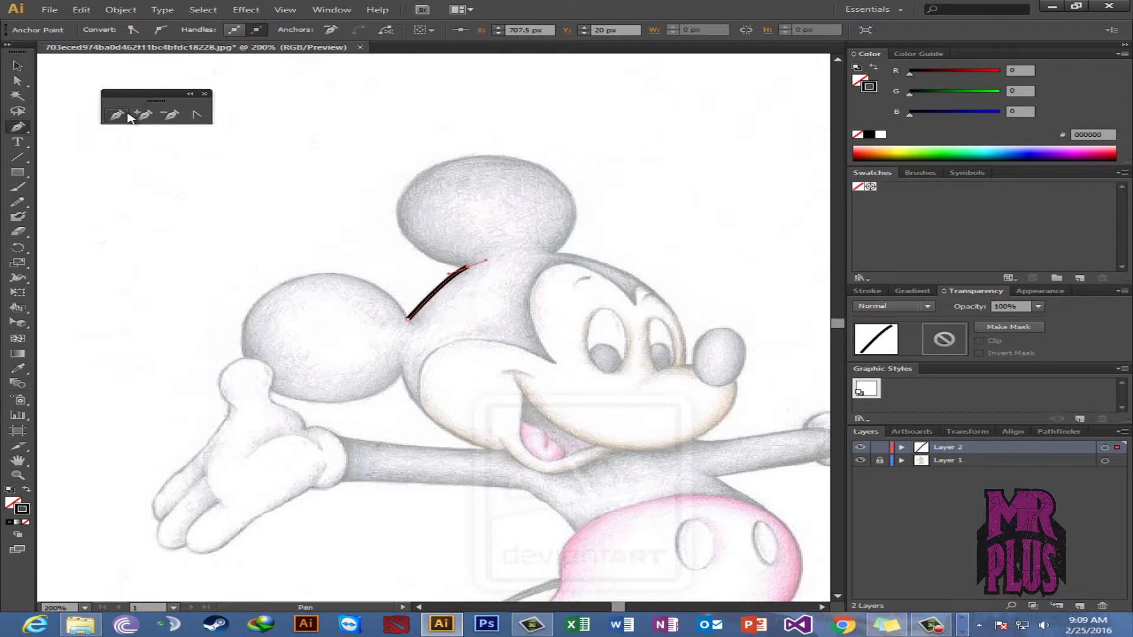
pyautogui.click(467, 268)
pyautogui.moveTo(399, 216); pyautogui.dragTo(416, 176)
pyautogui.moveTo(409, 172); pyautogui.dragTo(402, 170)
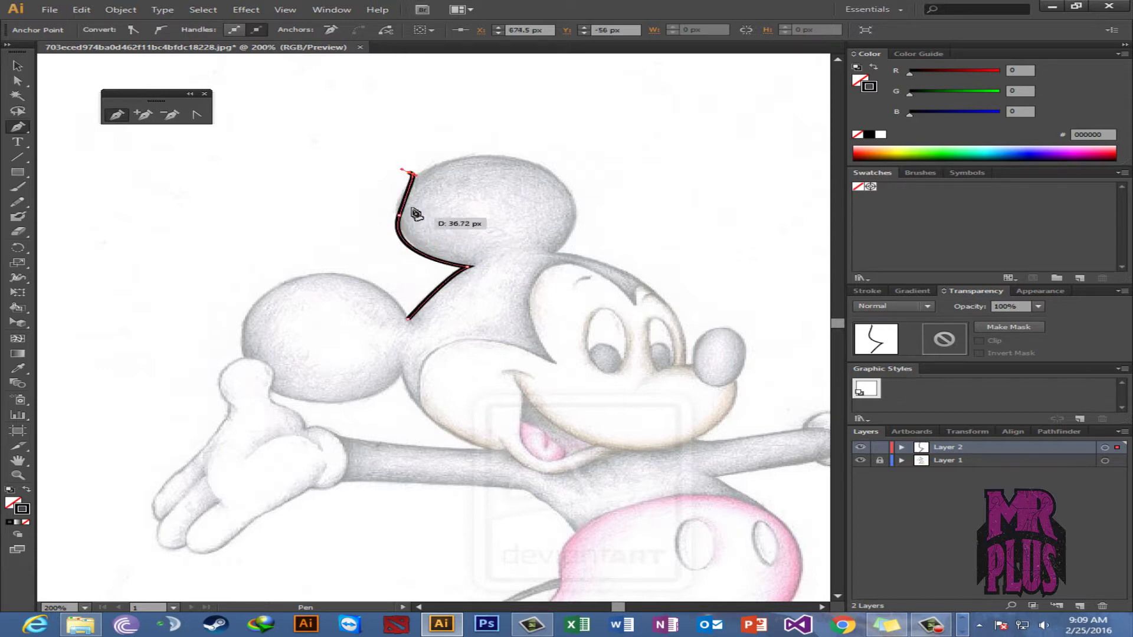
pyautogui.hotkey('ctrl', 'z')
pyautogui.hotkey('ctrl', 'z')
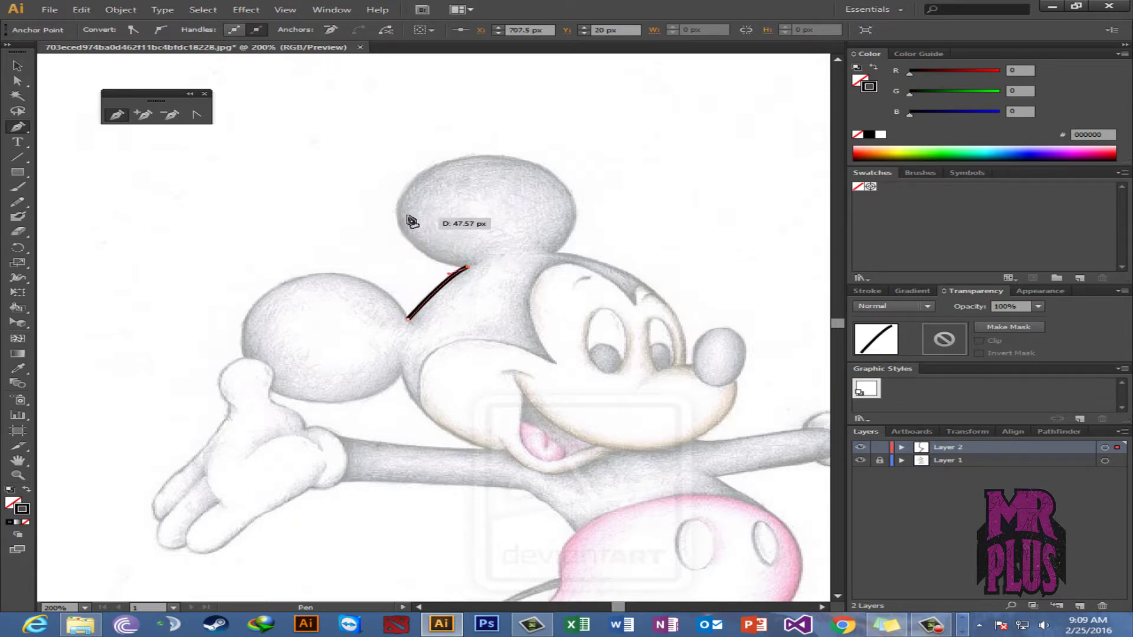
pyautogui.moveTo(399, 202); pyautogui.dragTo(410, 147)
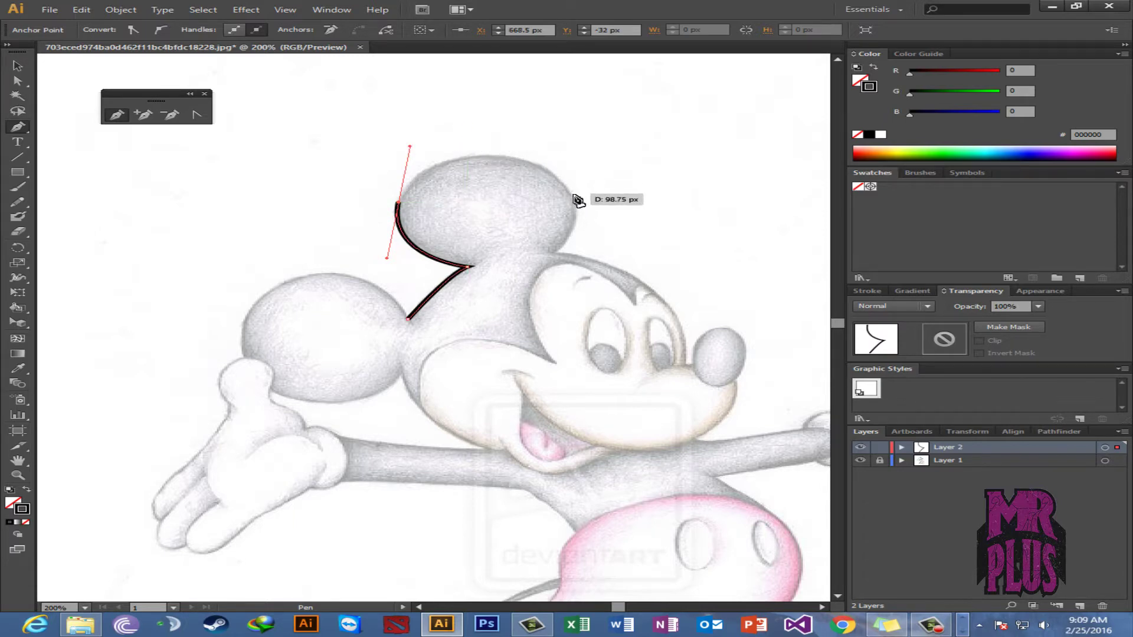
pyautogui.moveTo(573, 202); pyautogui.dragTo(582, 270)
# - Try to continue the ear outline down to the forehead while keeping the last anchor's outgoing handle, and undo each attempt
pyautogui.click(551, 254)
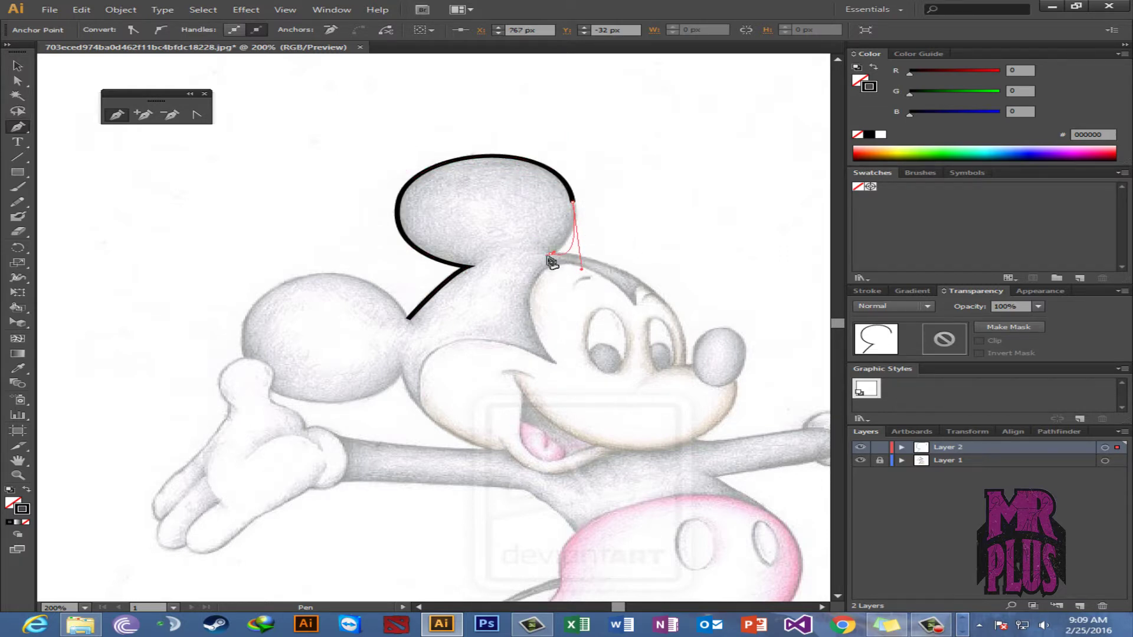
pyautogui.hotkey('ctrl', 'z')
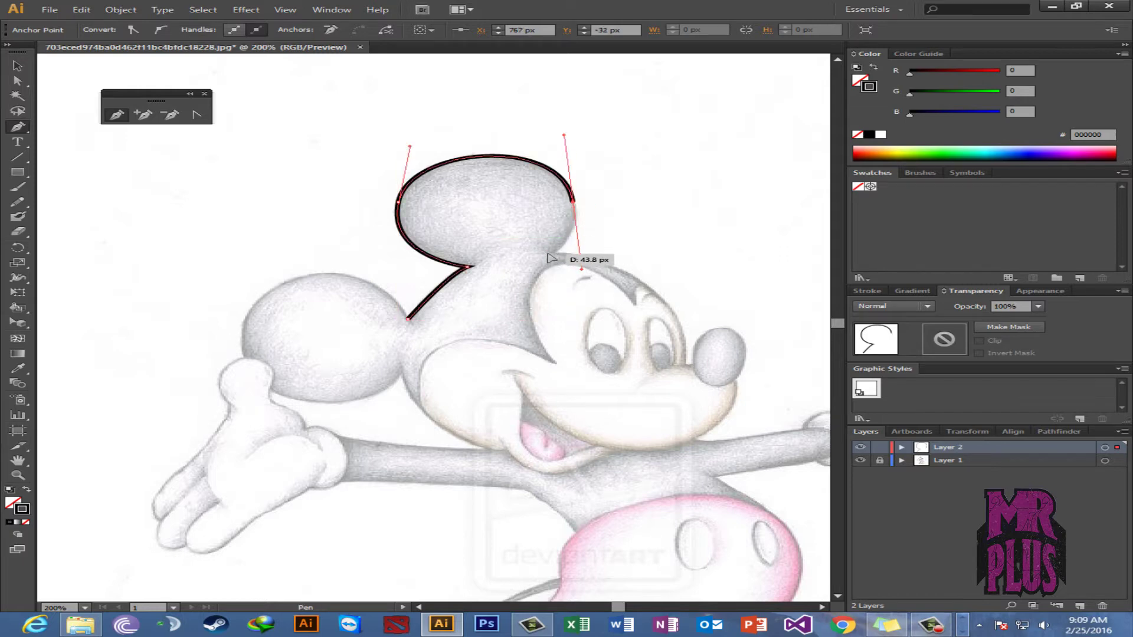
pyautogui.click(543, 256)
pyautogui.moveTo(513, 261)
pyautogui.mouseDown()
pyautogui.moveTo(528, 272)
pyautogui.moveTo(555, 256)
pyautogui.moveTo(515, 251)
pyautogui.moveTo(527, 264)
pyautogui.moveTo(541, 253)
pyautogui.mouseUp()
pyautogui.hotkey('ctrl', 'z')
pyautogui.hotkey('ctrl', 'z')
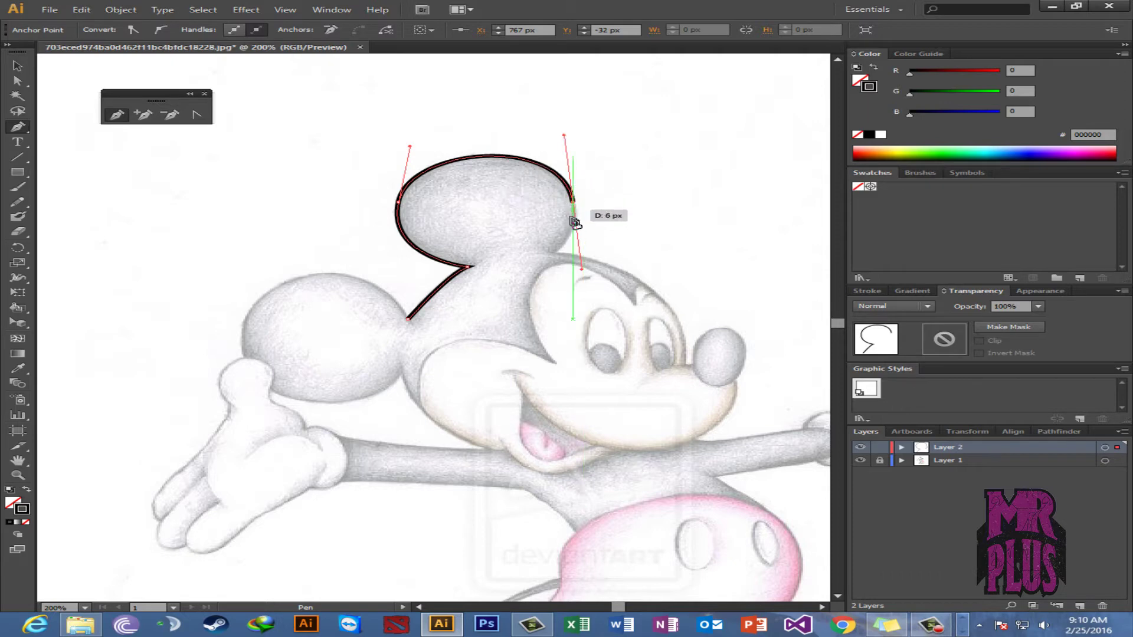
pyautogui.click(523, 256)
pyautogui.hotkey('ctrl', 'z')
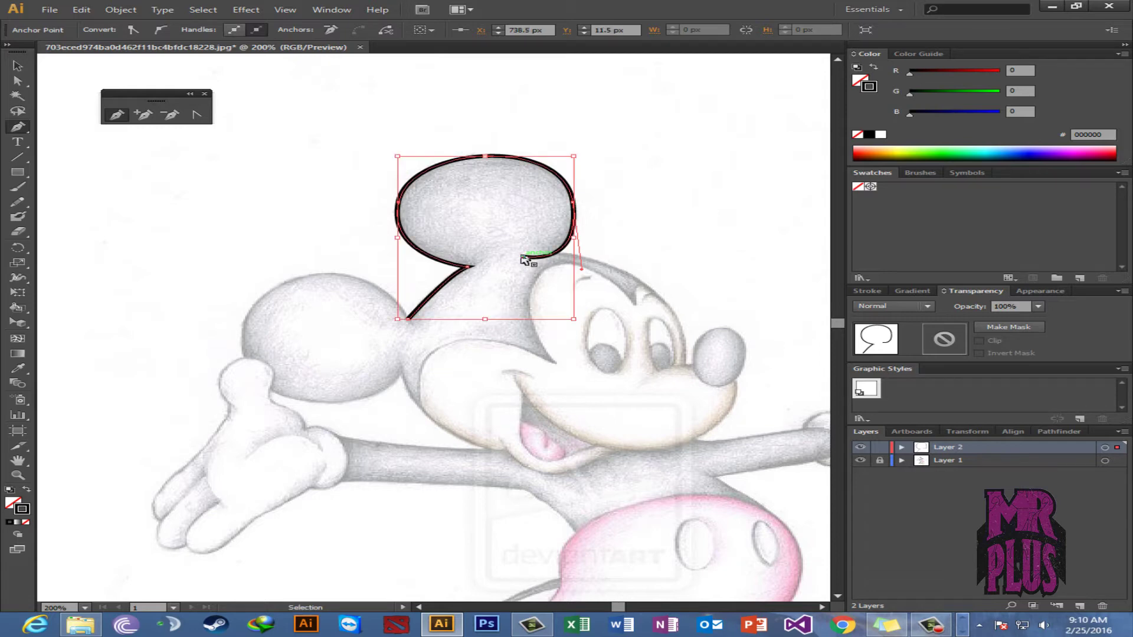
pyautogui.click(557, 254)
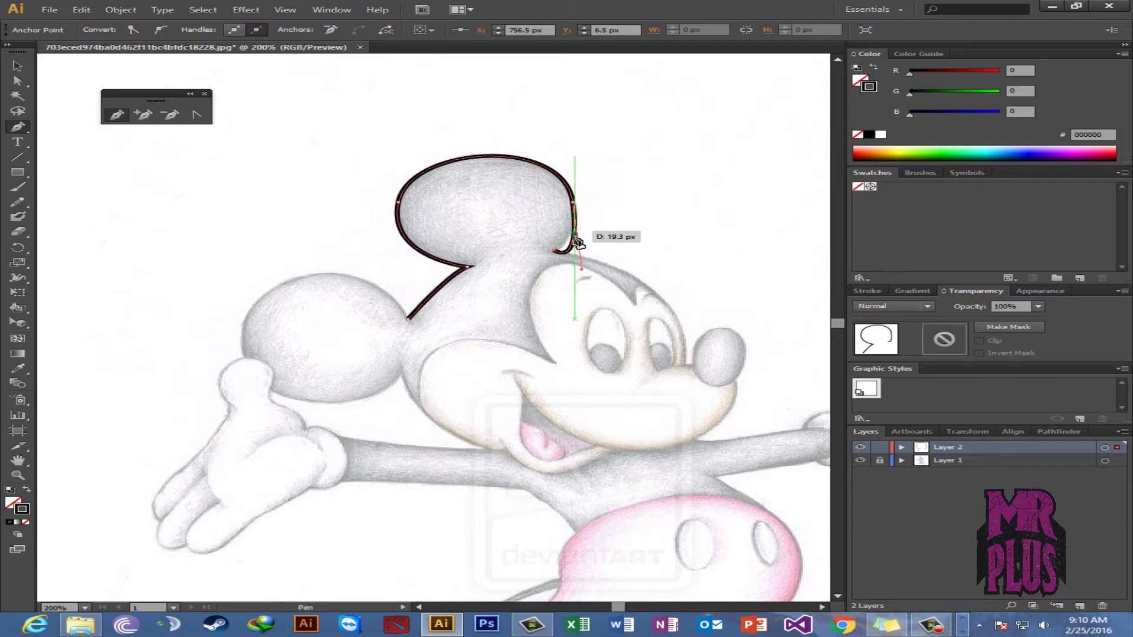
pyautogui.hotkey('ctrl', 'z')
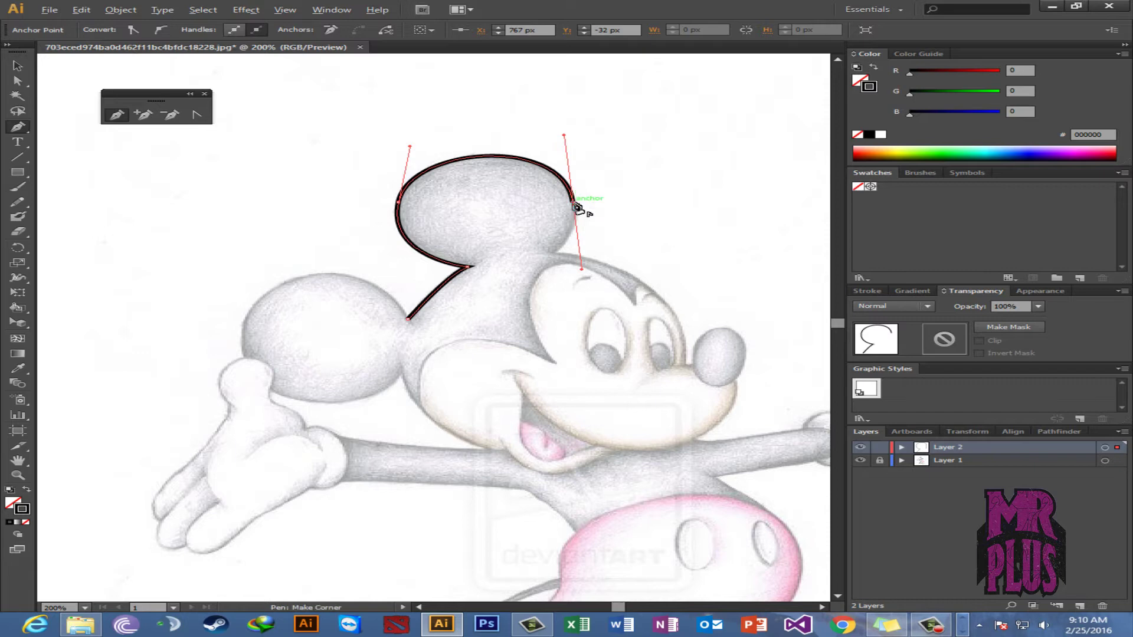
# - Adjust the outgoing handle of the upper ear's last anchor, draw a curve to where the ear meets the forehead, and end the path
pyautogui.keyDown('alt'); pyautogui.click(575, 203); pyautogui.keyUp('alt')
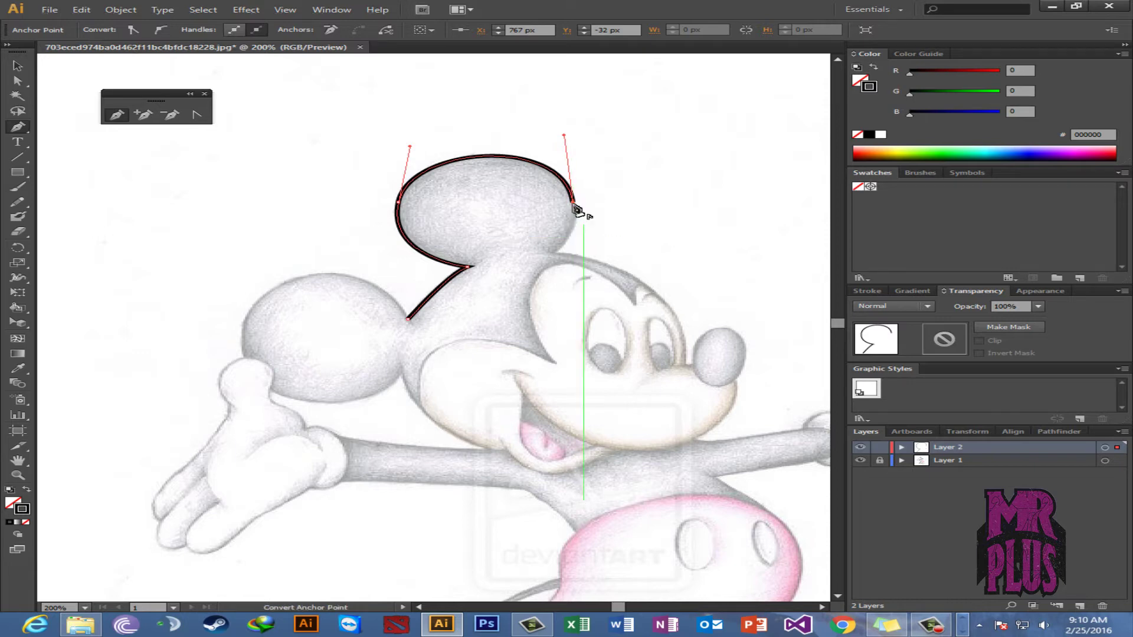
pyautogui.moveTo(573, 203); pyautogui.dragTo(584, 267)
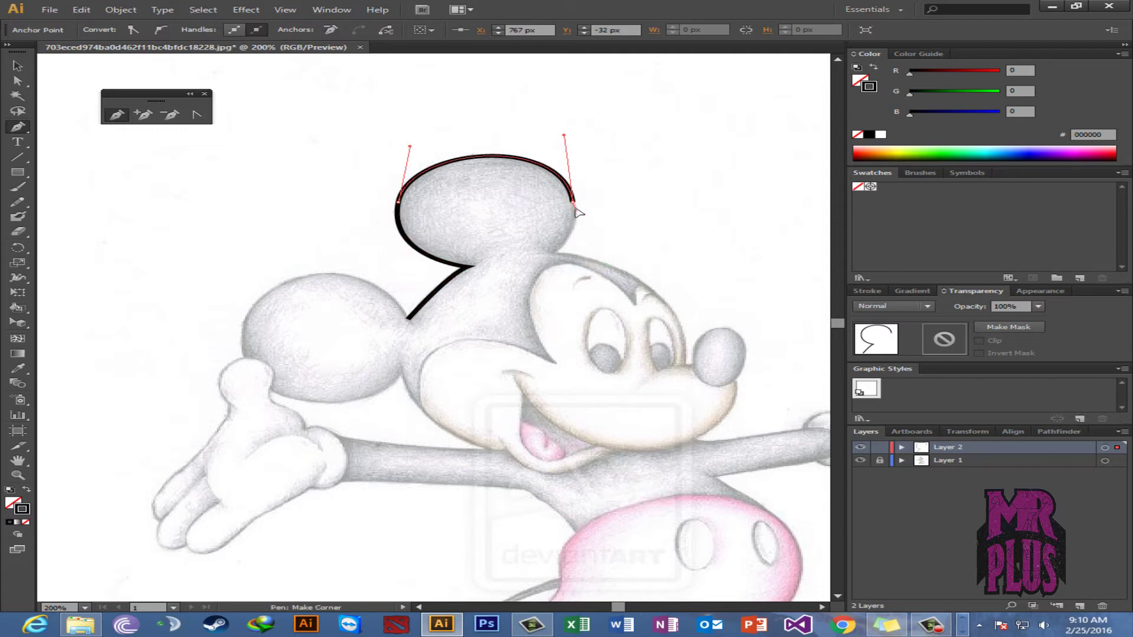
pyautogui.click(575, 204)
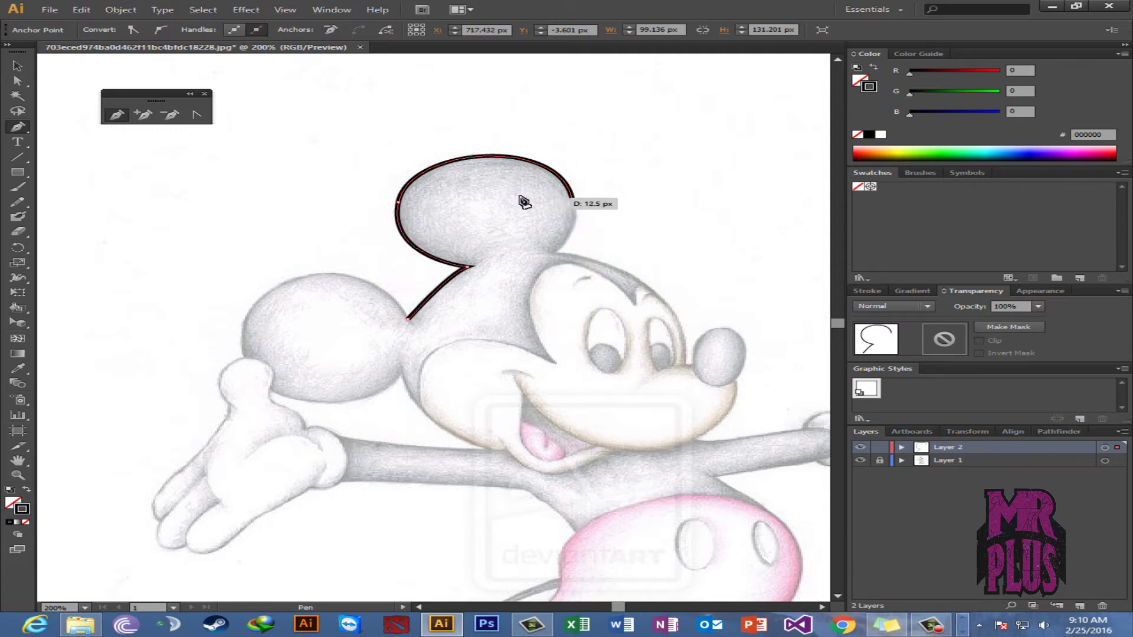
pyautogui.click(556, 254)
pyautogui.moveTo(536, 256); pyautogui.dragTo(537, 254)
pyautogui.hotkey('ctrl', 'z')
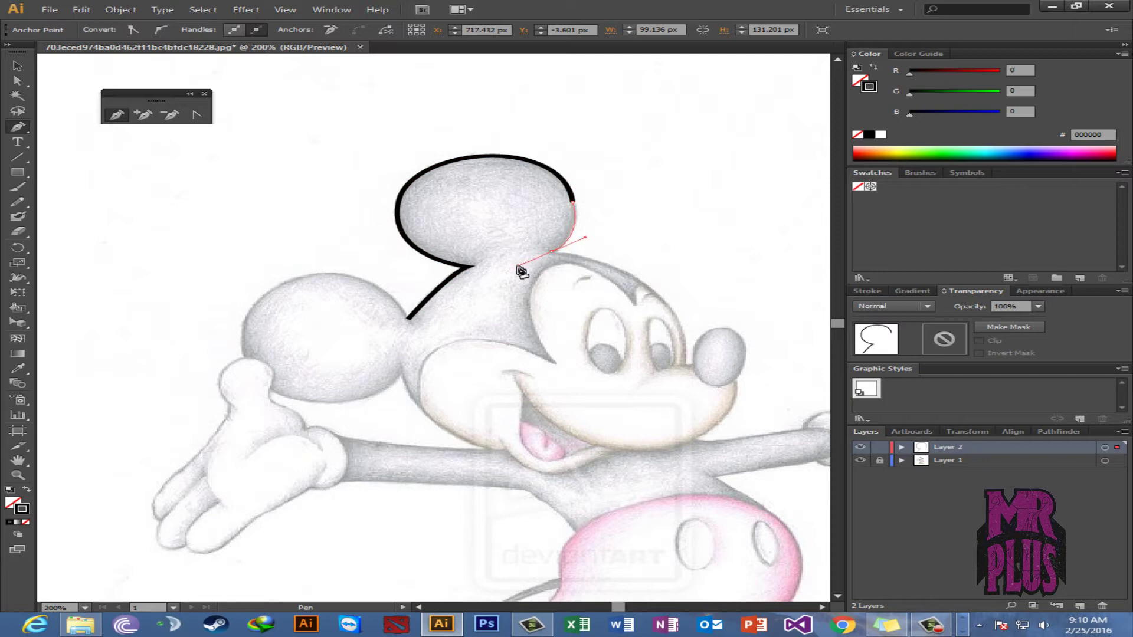
pyautogui.moveTo(522, 272); pyautogui.dragTo(522, 272)
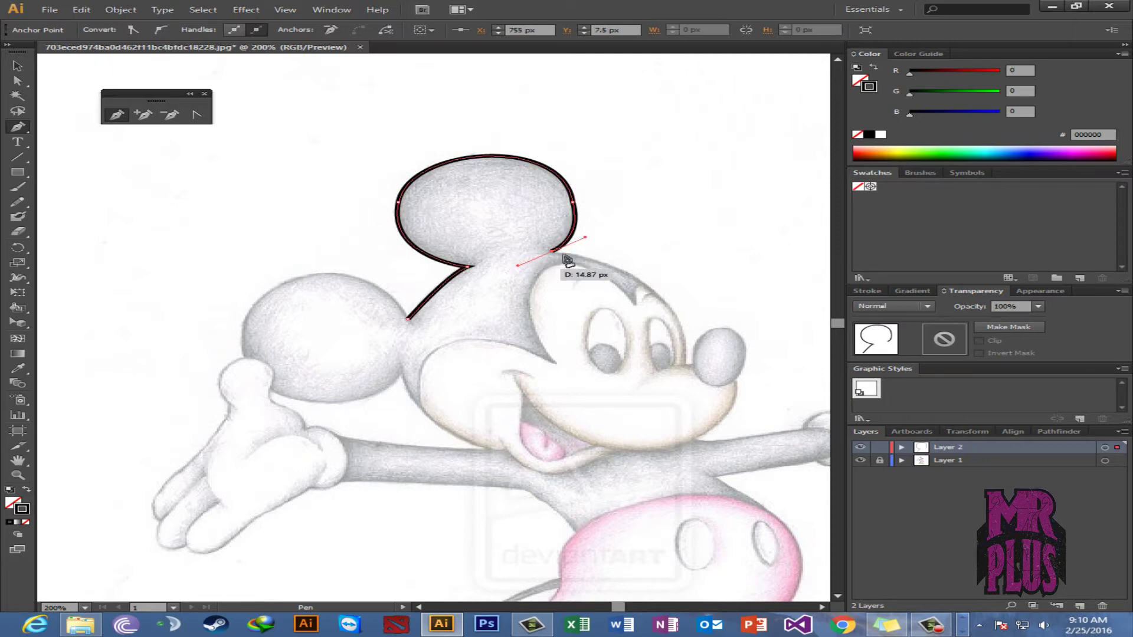
pyautogui.keyDown('ctrl'); pyautogui.click(354, 263); pyautogui.keyUp('ctrl')
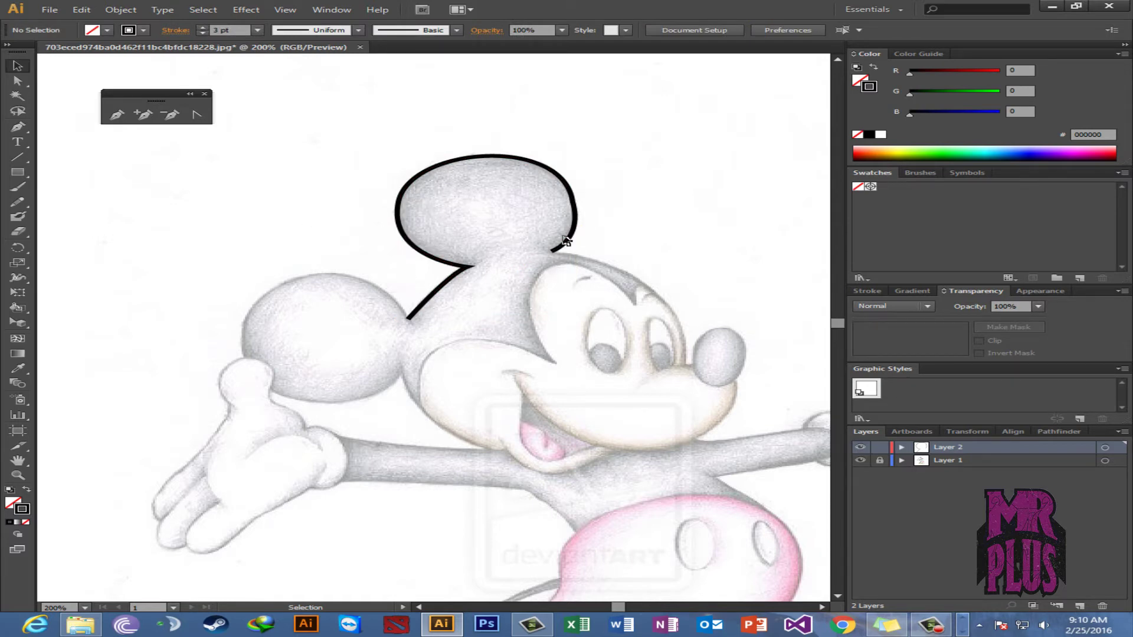
# - Select the traced ear path to examine its shape and anchor points, and deselect it
pyautogui.click(443, 178)
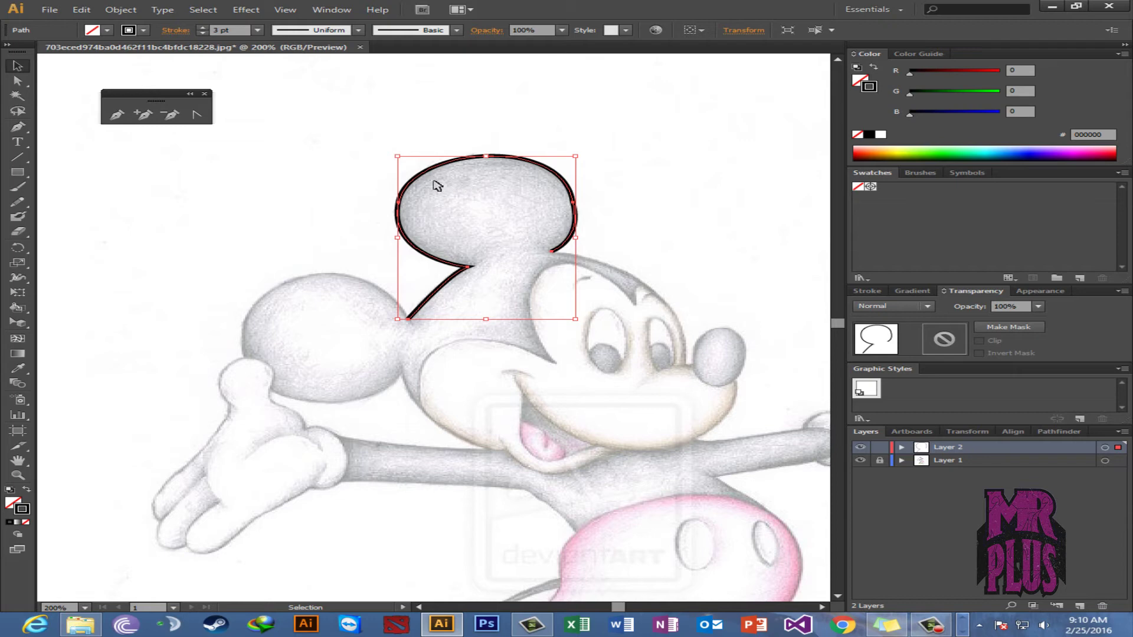
pyautogui.click(425, 221)
pyautogui.click(401, 193)
pyautogui.click(354, 264)
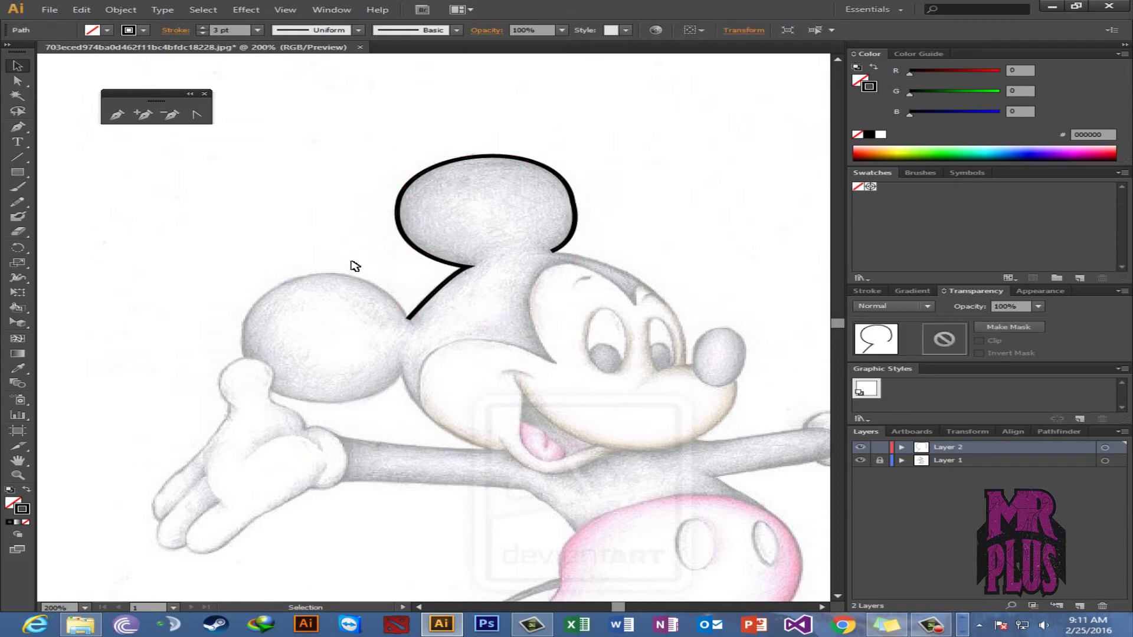
# - Try adding an anchor point to the segment between the ears and moving it away from the head, and undo the edit
pyautogui.click(143, 115)
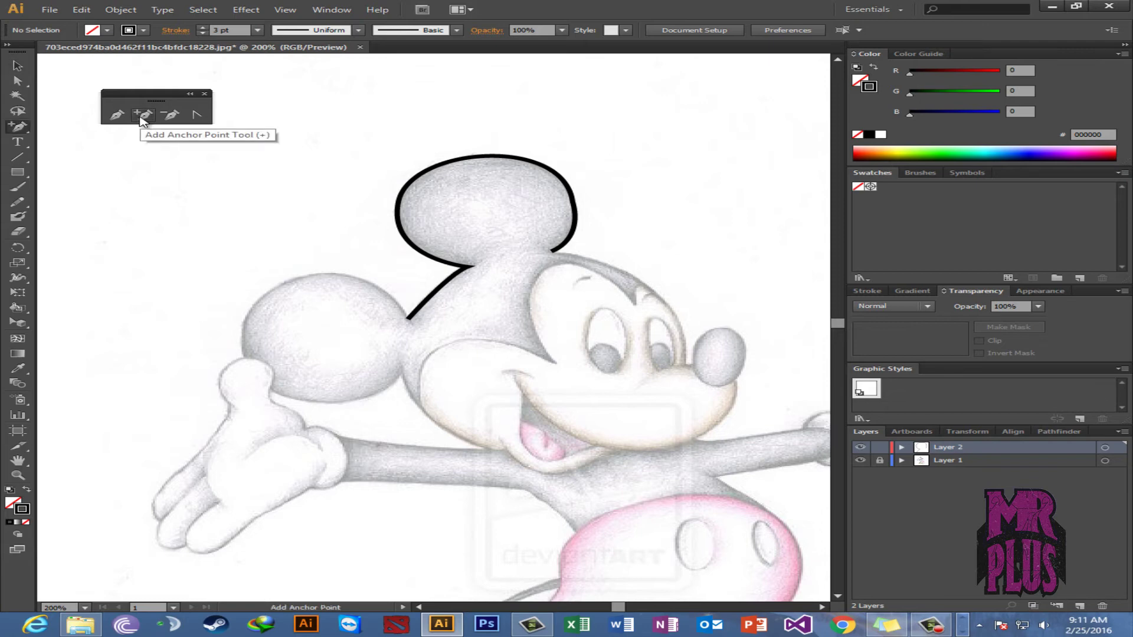
pyautogui.click(442, 286)
pyautogui.press('a')
pyautogui.moveTo(442, 286); pyautogui.dragTo(347, 219)
pyautogui.hotkey('ctrl', 'z')
pyautogui.click(397, 255)
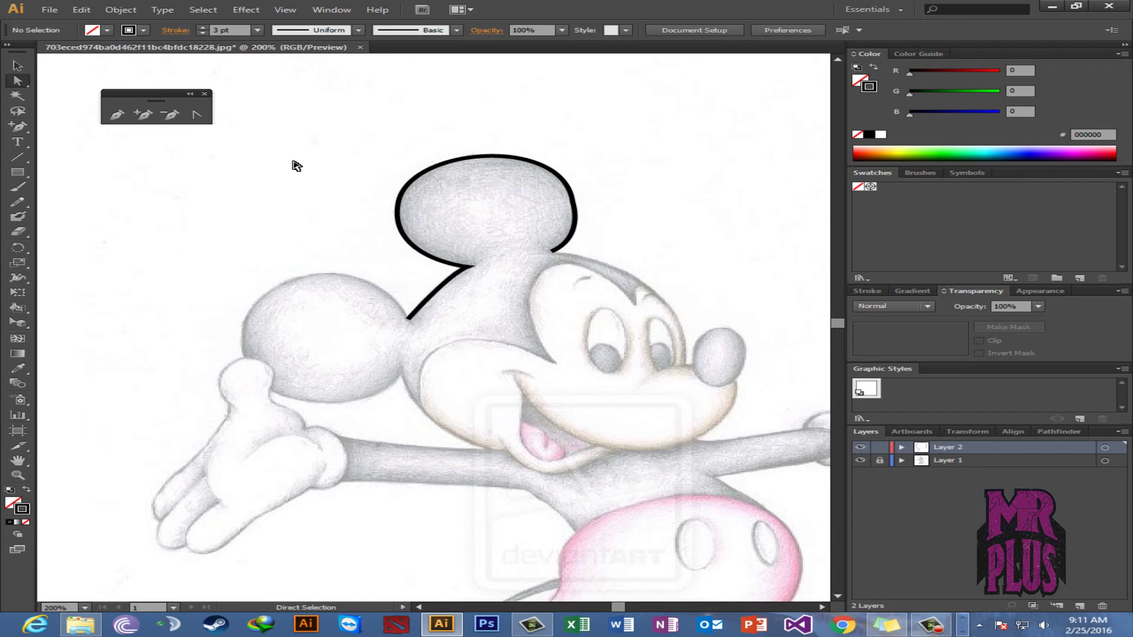
# - Resume the path at its end beside the lower ear, try tracing that ear with curved segments, and undo each attempt
pyautogui.click(118, 114)
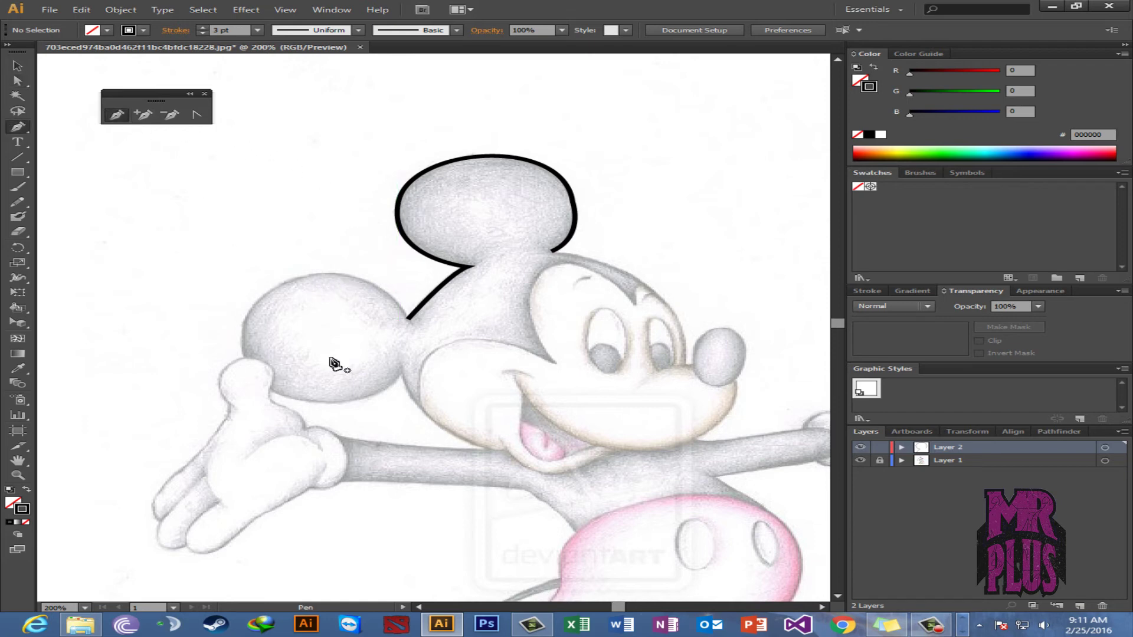
pyautogui.click(408, 319)
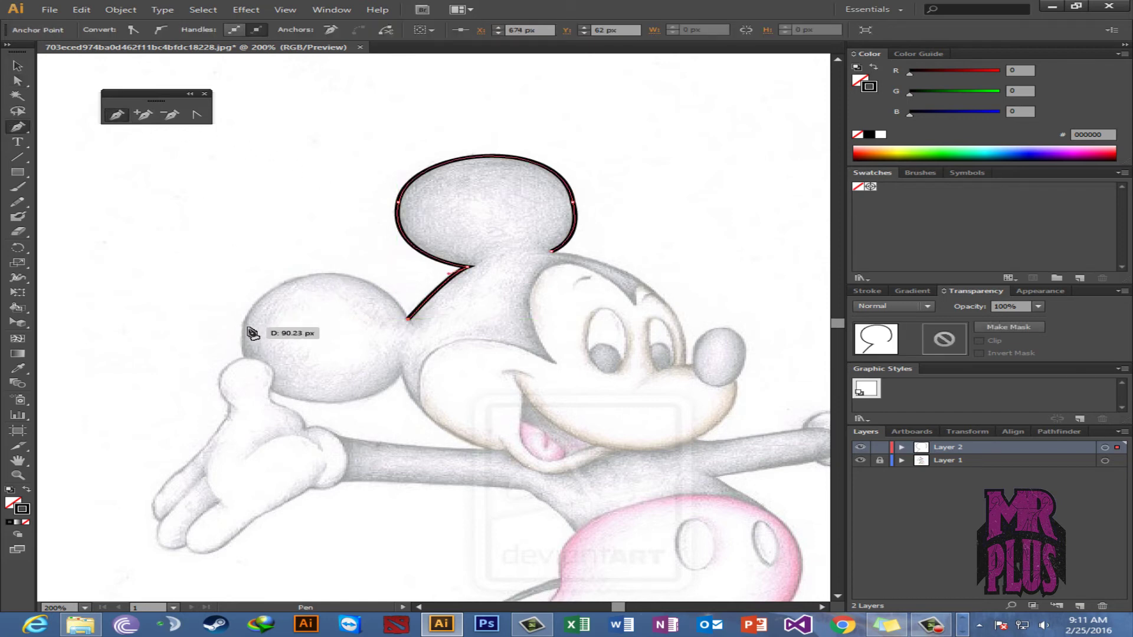
pyautogui.moveTo(238, 327); pyautogui.dragTo(152, 440)
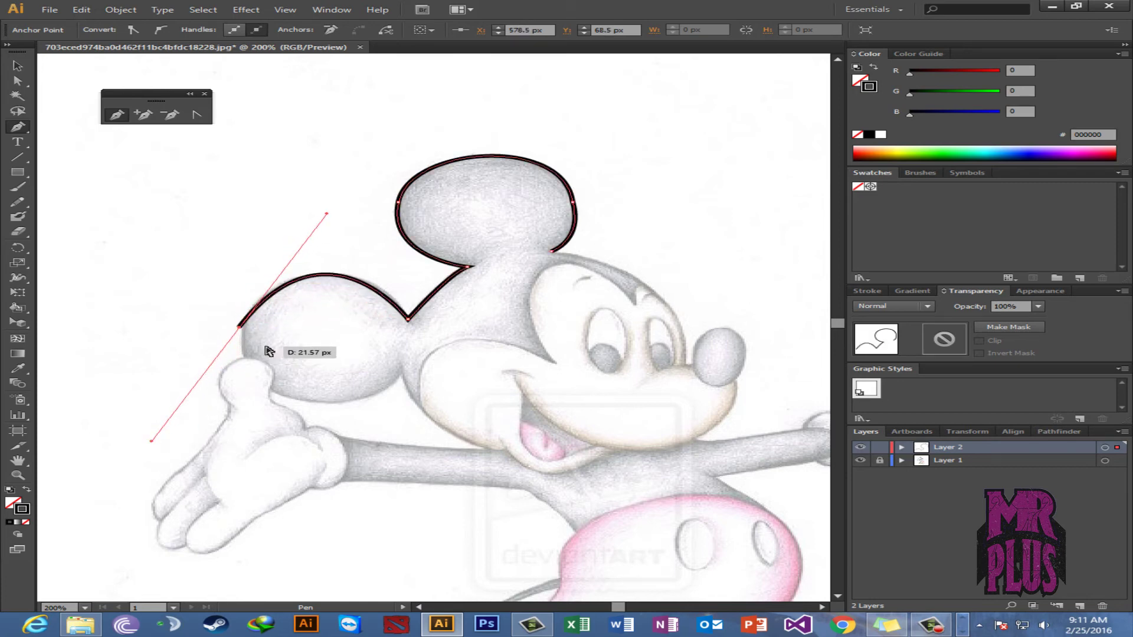
pyautogui.hotkey('ctrl', 'z')
pyautogui.moveTo(366, 286); pyautogui.dragTo(338, 280)
pyautogui.moveTo(266, 286); pyautogui.dragTo(246, 319)
pyautogui.hotkey('ctrl', 'z')
pyautogui.hotkey('ctrl', 'z')
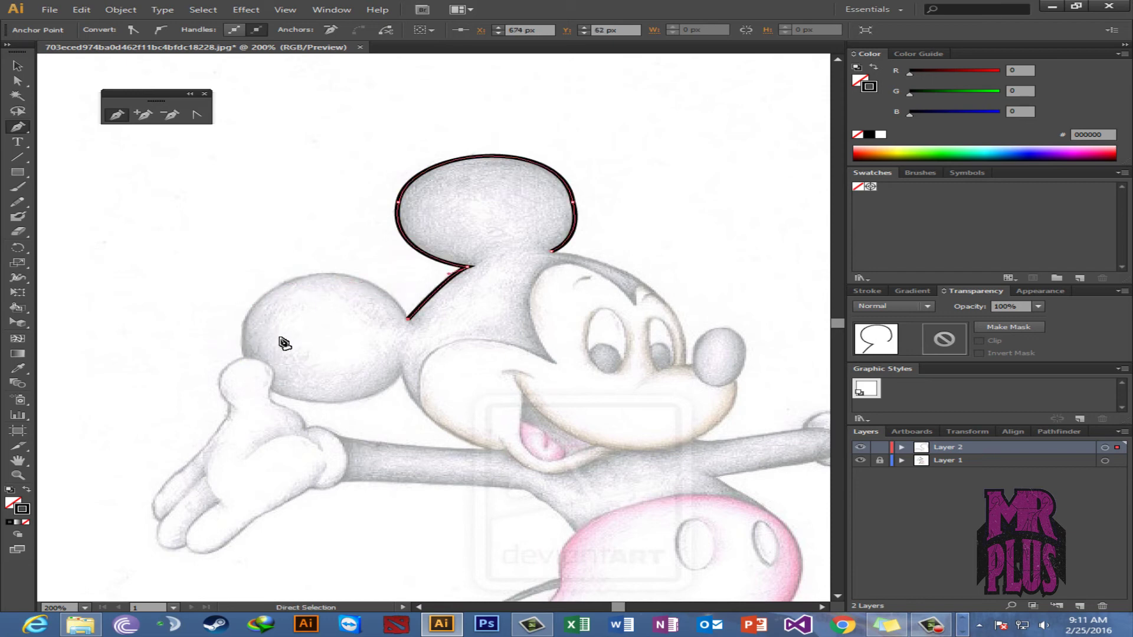
pyautogui.moveTo(242, 330)
pyautogui.mouseDown()
pyautogui.moveTo(187, 443)
pyautogui.moveTo(157, 455)
pyautogui.mouseUp()
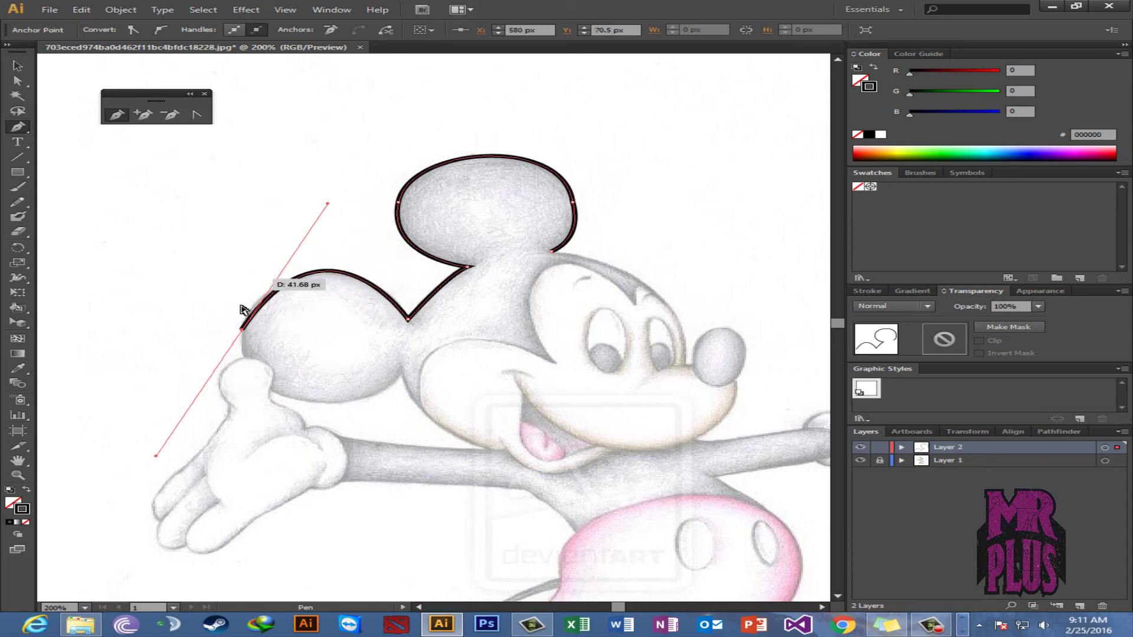
pyautogui.hotkey('ctrl', 'z')
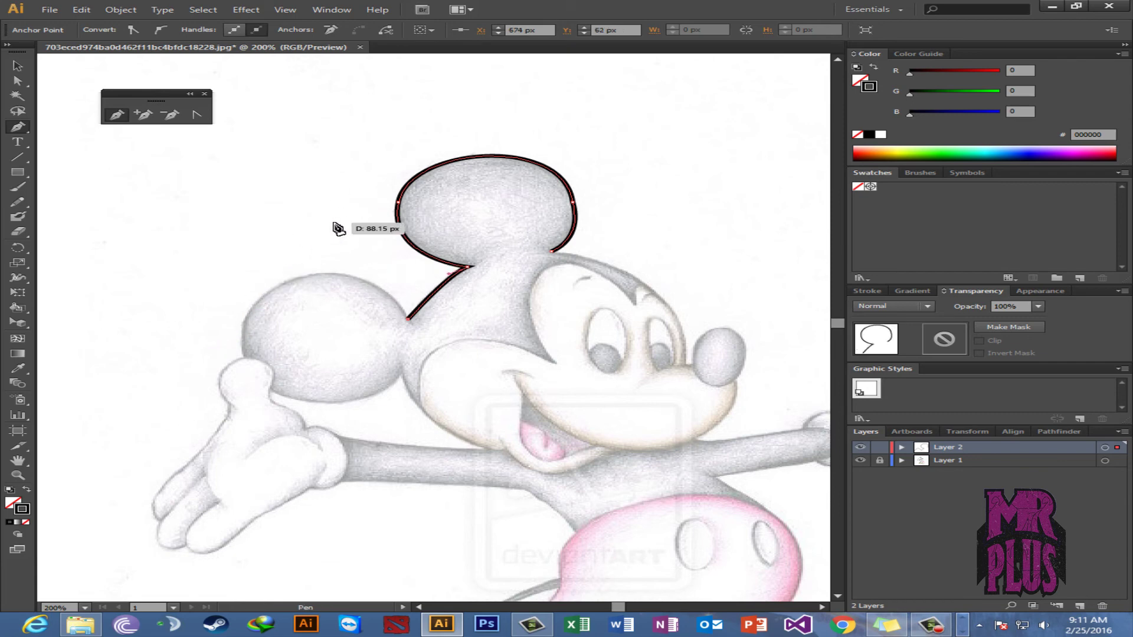
# - Move the floating Pen tools panel slightly higher, away from the drawing
pyautogui.moveTo(163, 102)
pyautogui.mouseDown()
pyautogui.moveTo(175, 94)
pyautogui.moveTo(163, 90)
pyautogui.mouseUp()
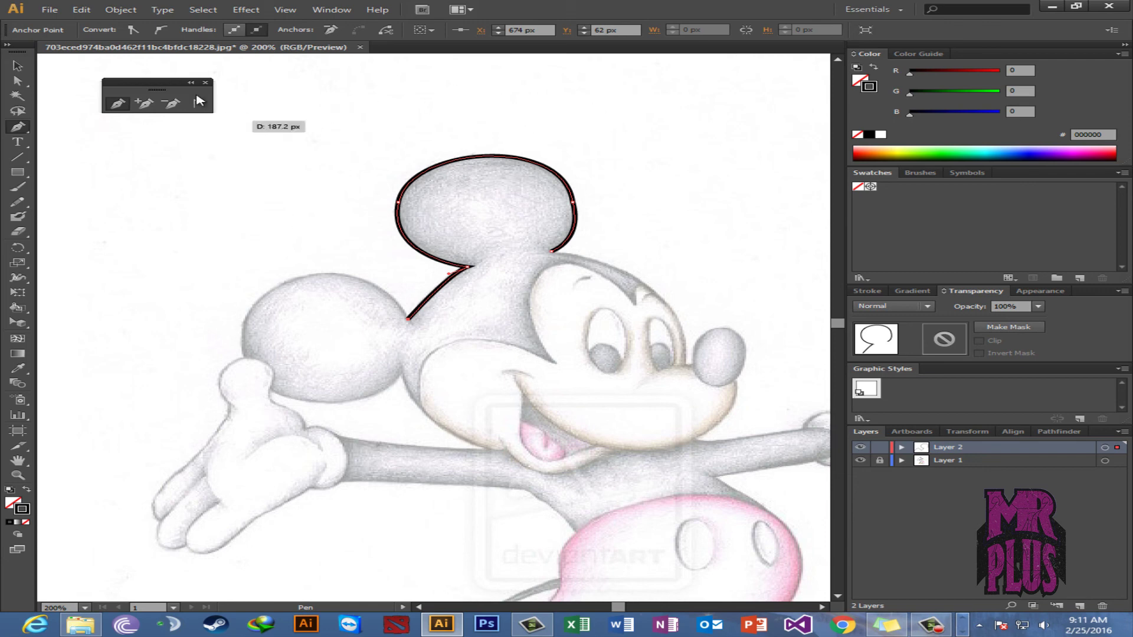
pyautogui.moveTo(173, 89); pyautogui.dragTo(172, 77)
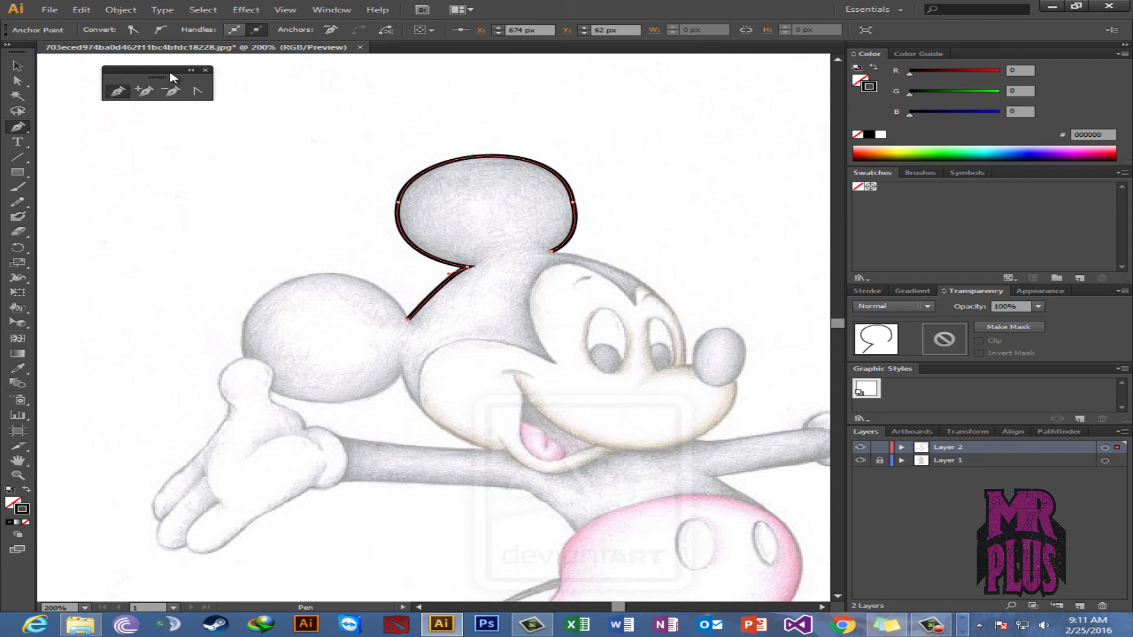